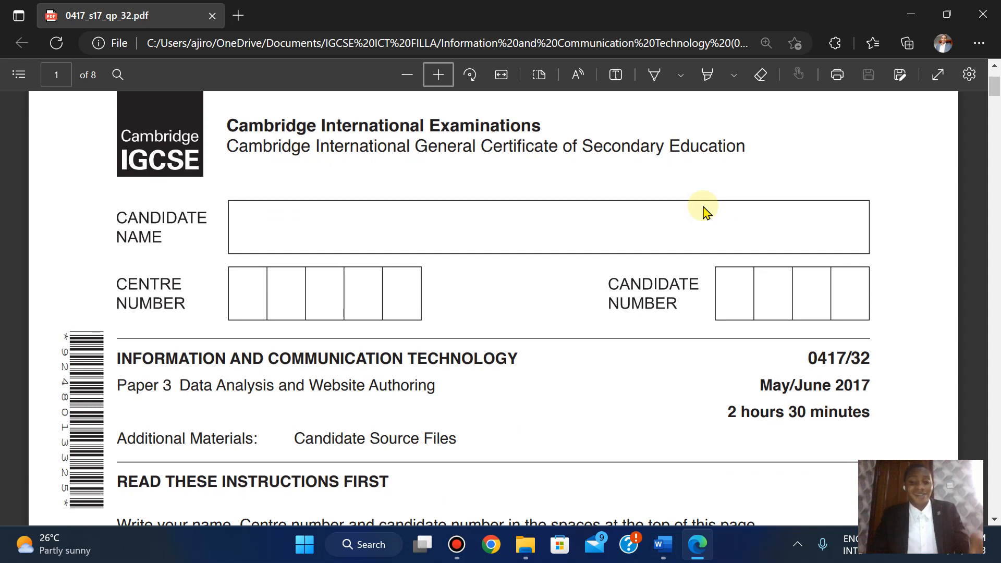
Step: Scroll the exam PDF from the cover page down to page 2's Task 1 Evidence Document instructions
scroll(705, 212, down, 1)
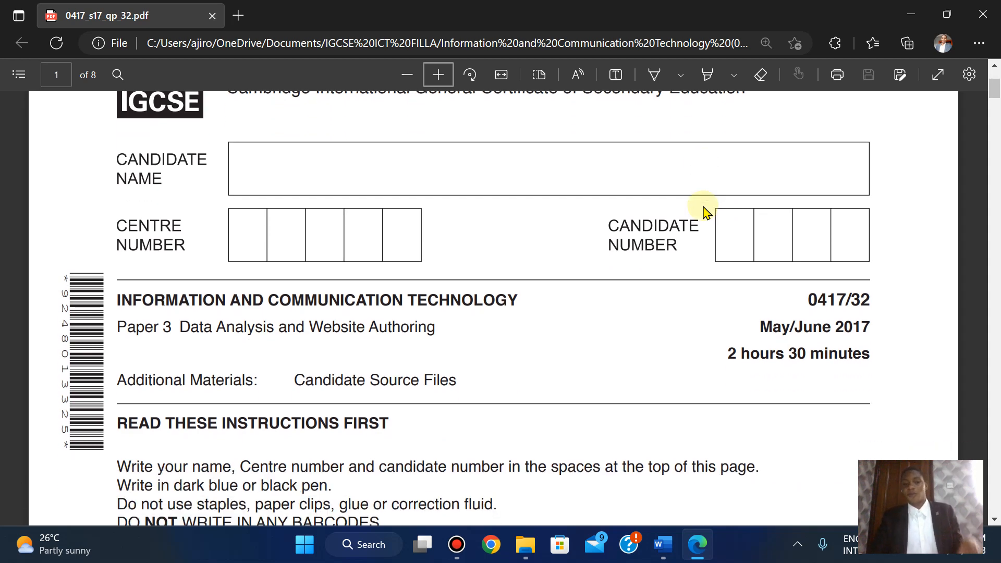
scroll(706, 212, down, 10)
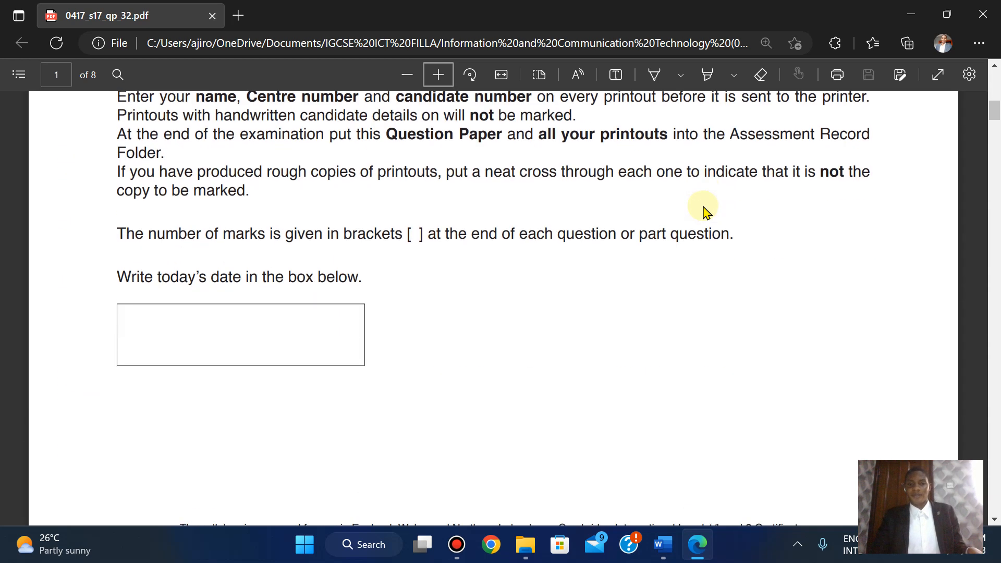
scroll(706, 213, down, 10)
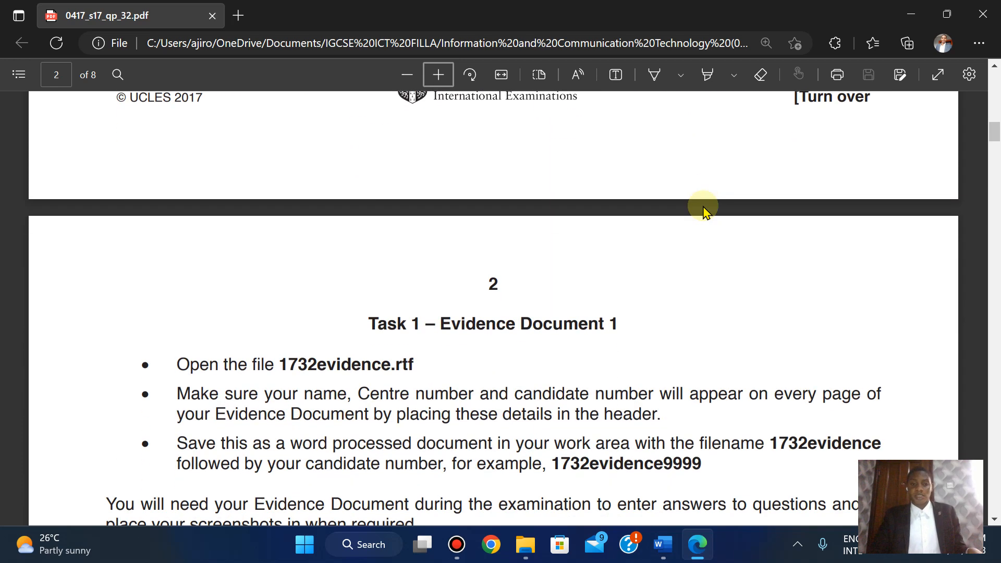
scroll(707, 212, down, 1)
scroll(706, 213, up, 1)
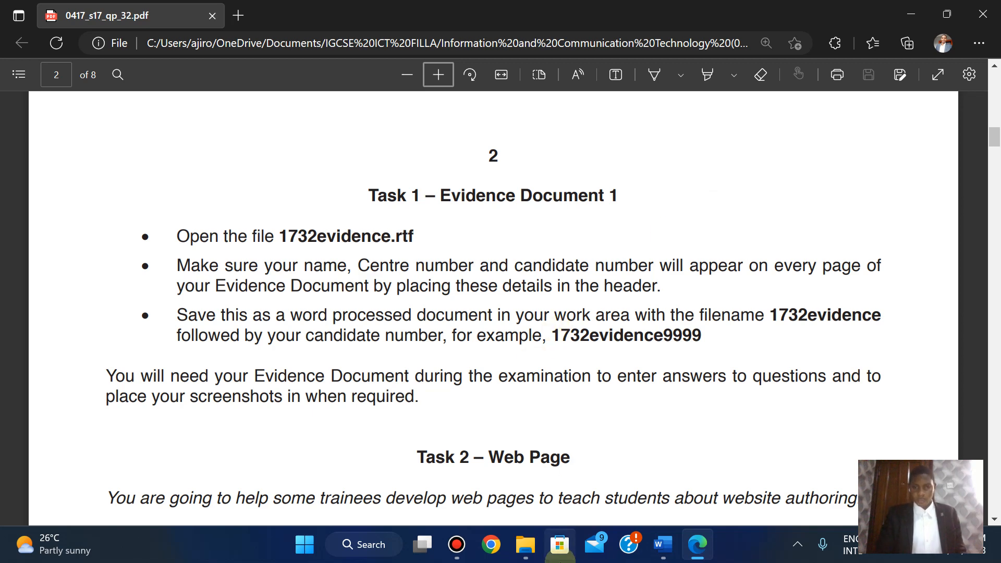
Step: Open 1732evidence in Word from 0417_s17_sf_32 > 06_0417_32_Confidential Source Files 2017
mouse_move(538, 554)
click(522, 453)
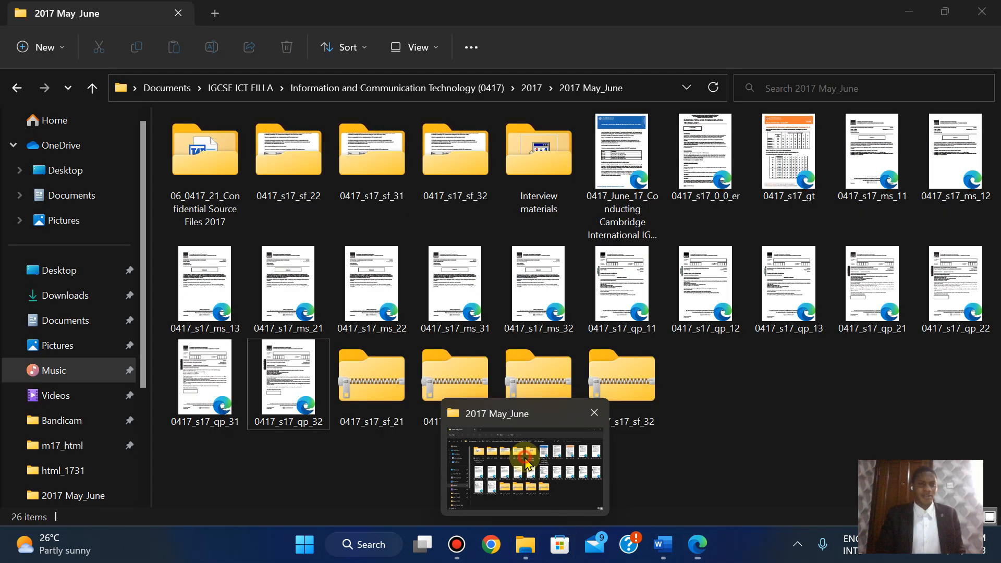
double_click(472, 184)
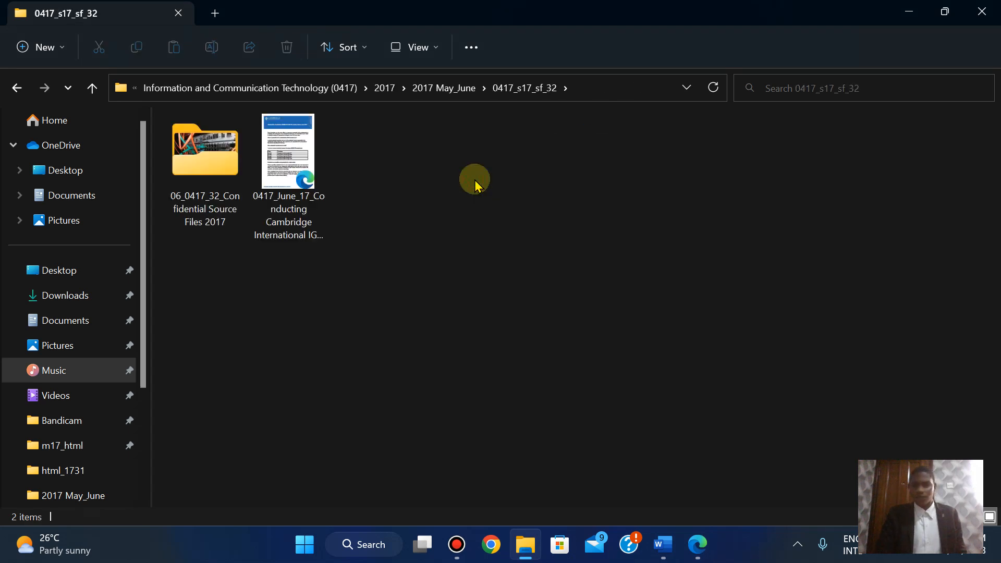
double_click(236, 166)
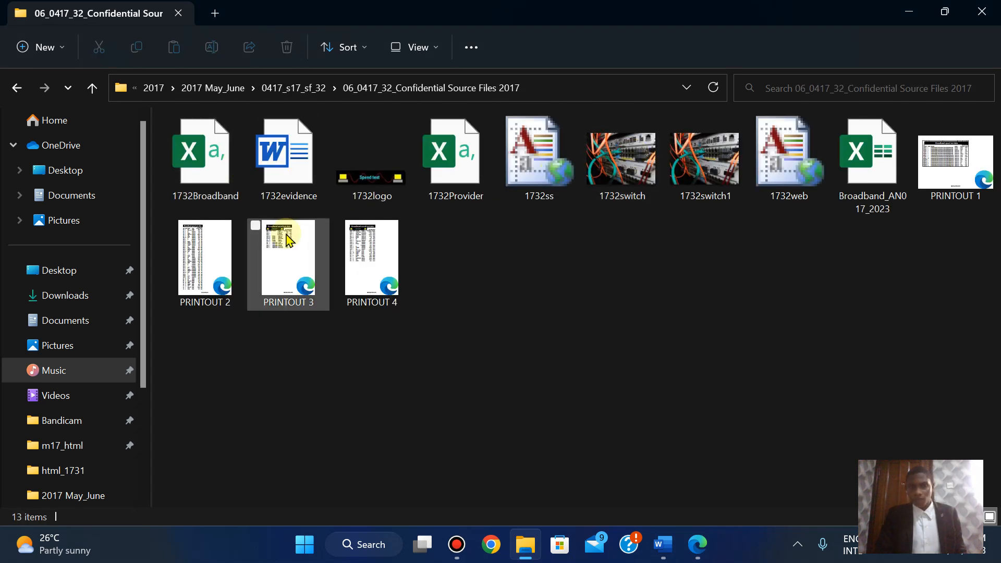
double_click(267, 197)
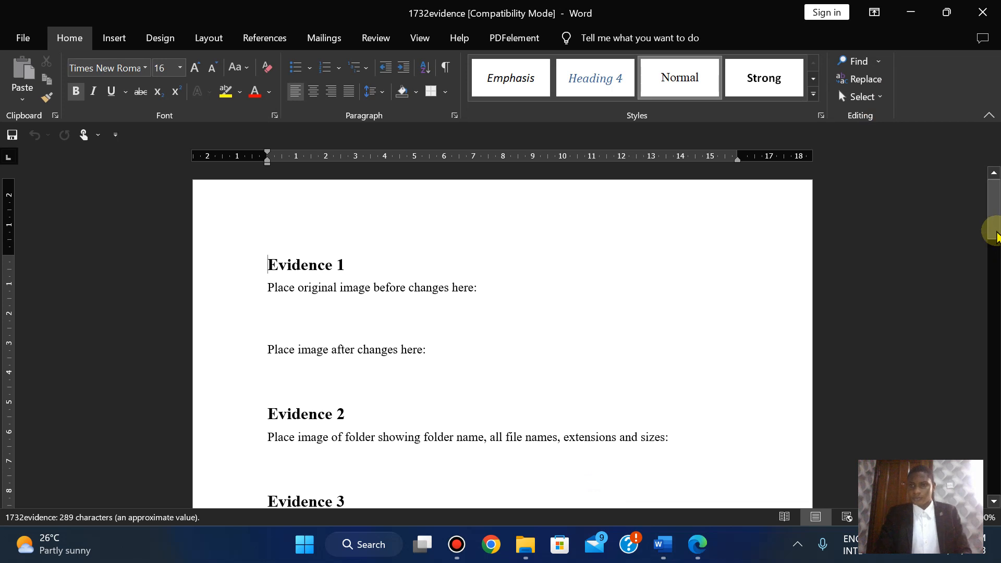
Step: Check the exam paper, then insert a Blank (Three Columns) header in 1732evidence
mouse_move(995, 232)
mouse_down()
mouse_move(990, 413)
mouse_move(996, 221)
mouse_up()
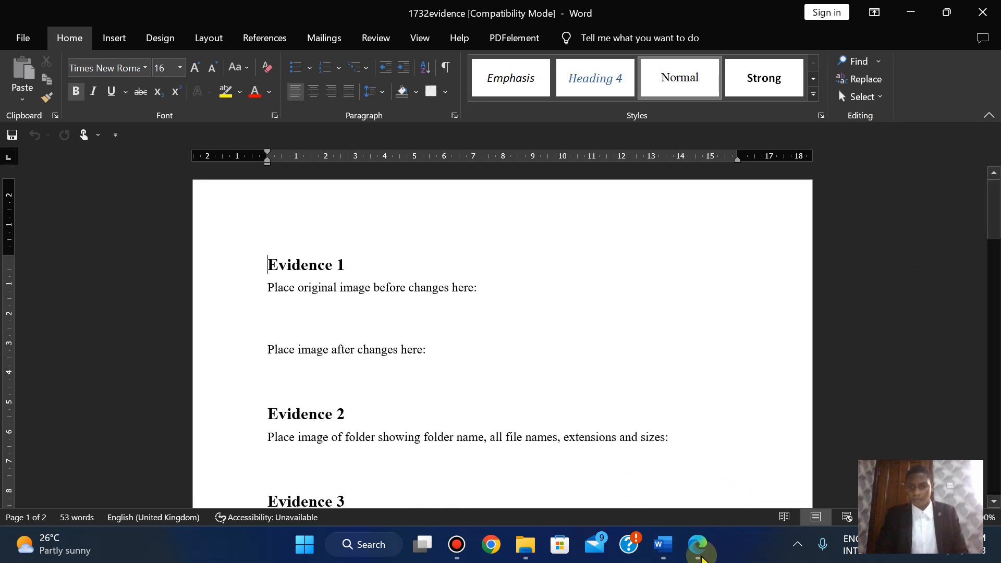
click(699, 550)
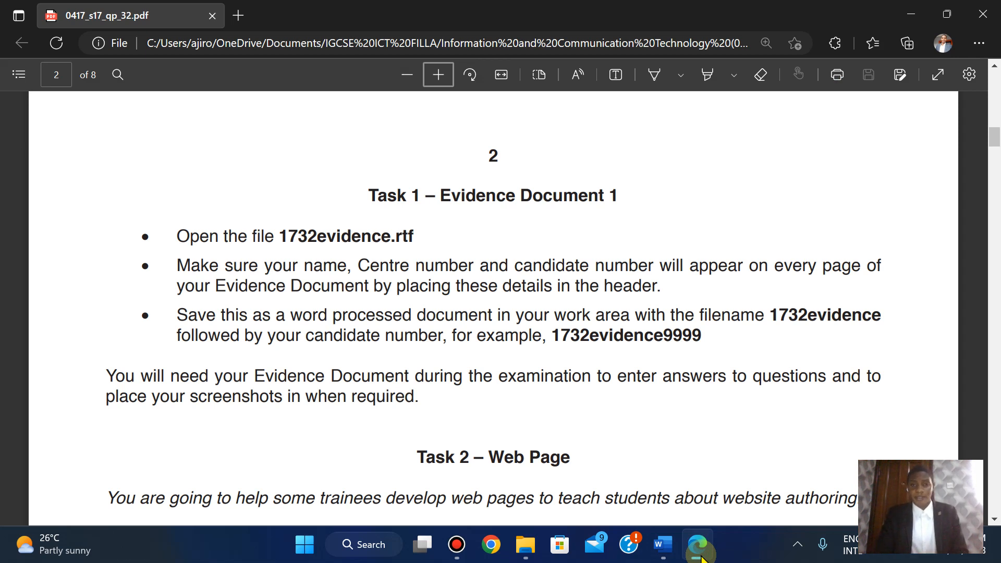
click(699, 547)
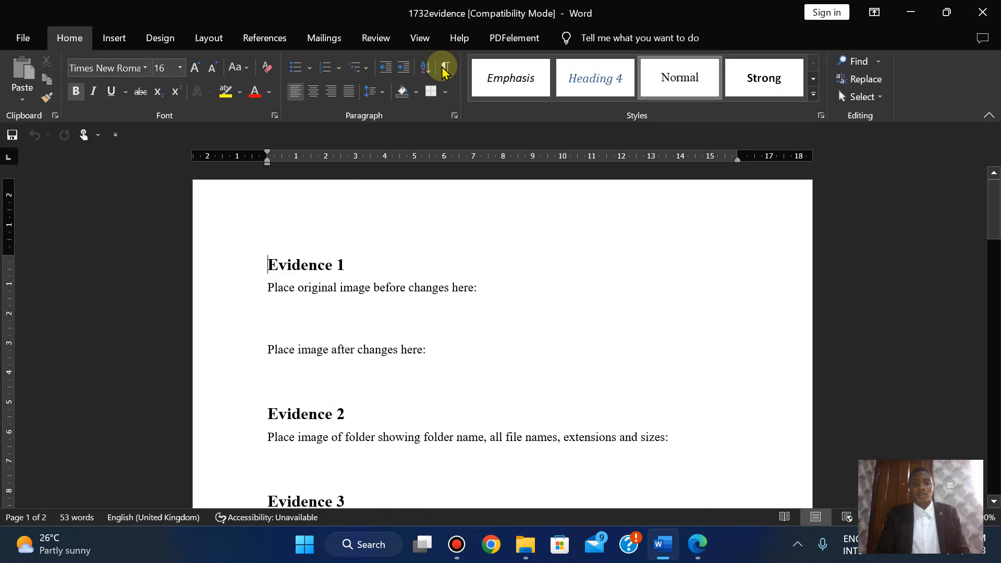
click(111, 38)
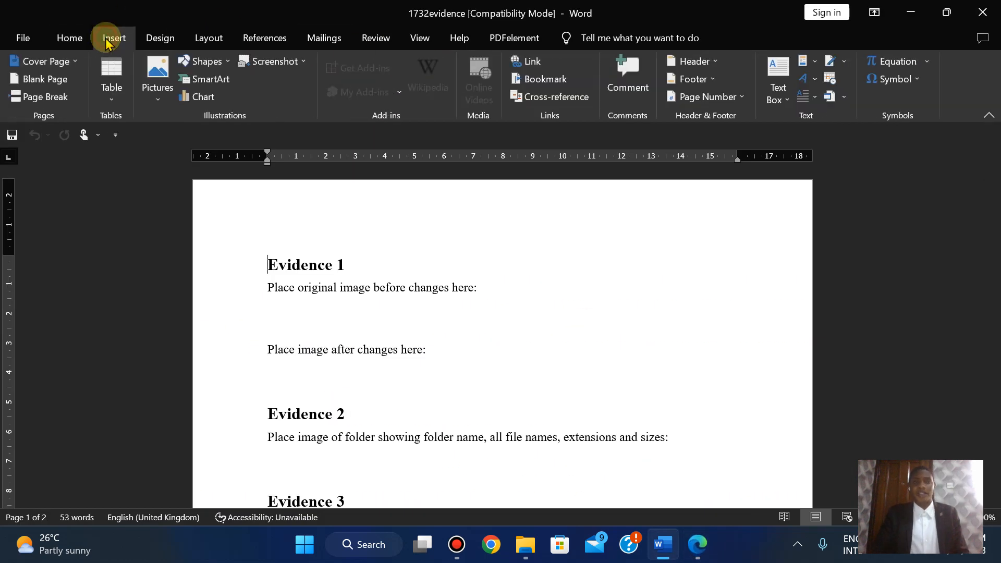
click(693, 62)
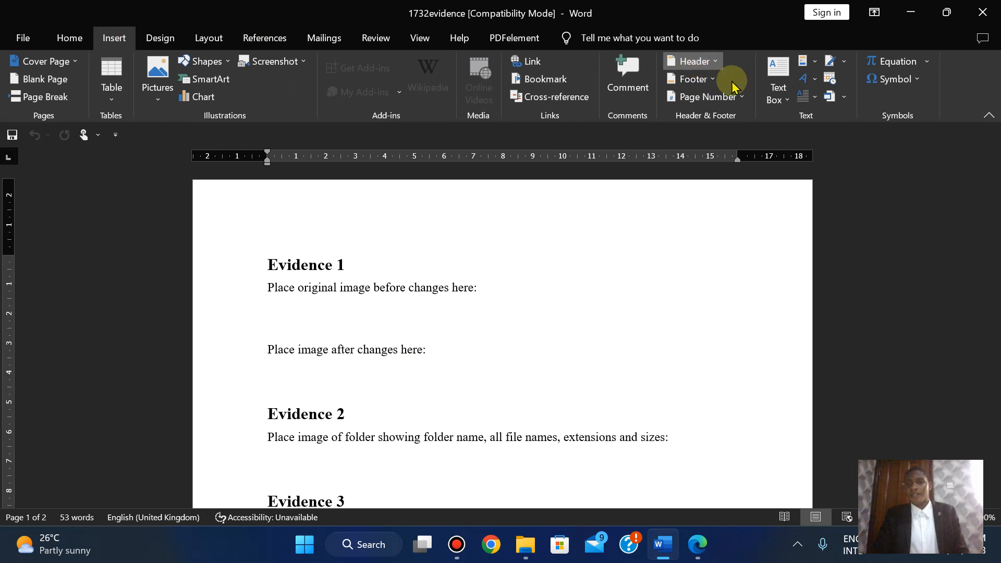
click(744, 210)
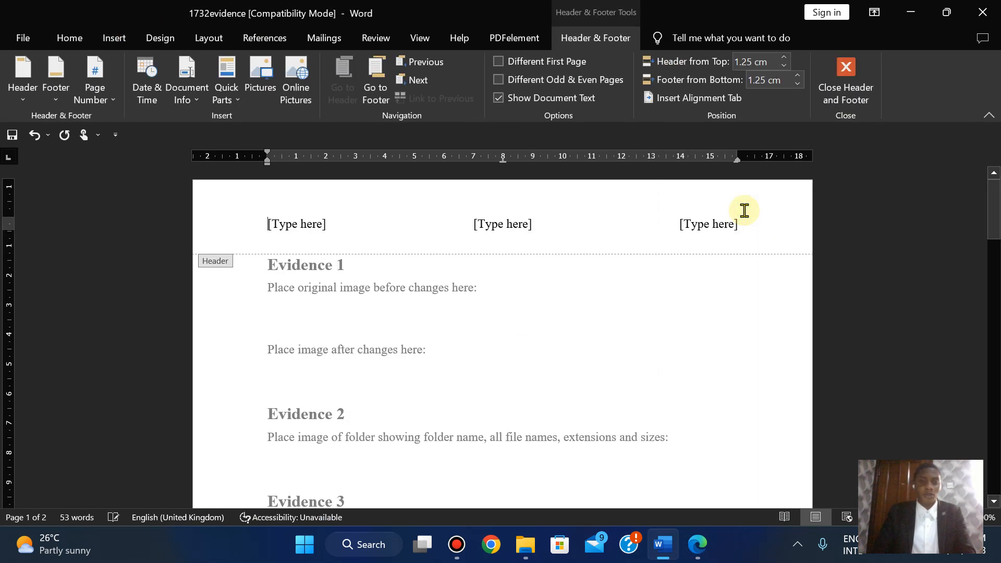
Step: Fill the three header placeholders with the candidate's name, centre number and candidate number, then close the header
click(273, 223)
text(Ajiro nd)
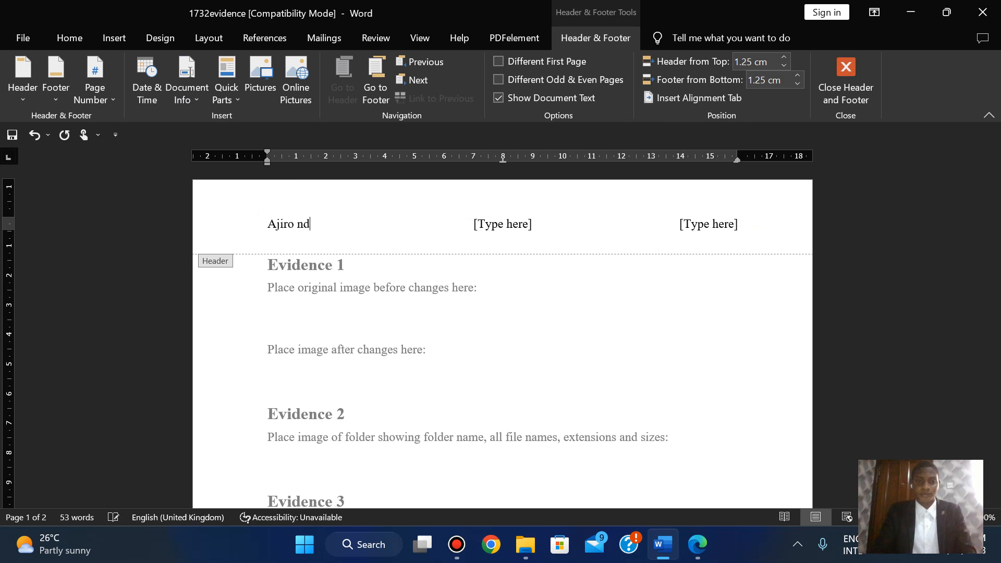
key(BackSpace)
key(BackSpace)
key(BackSpace)
text(Ndi)
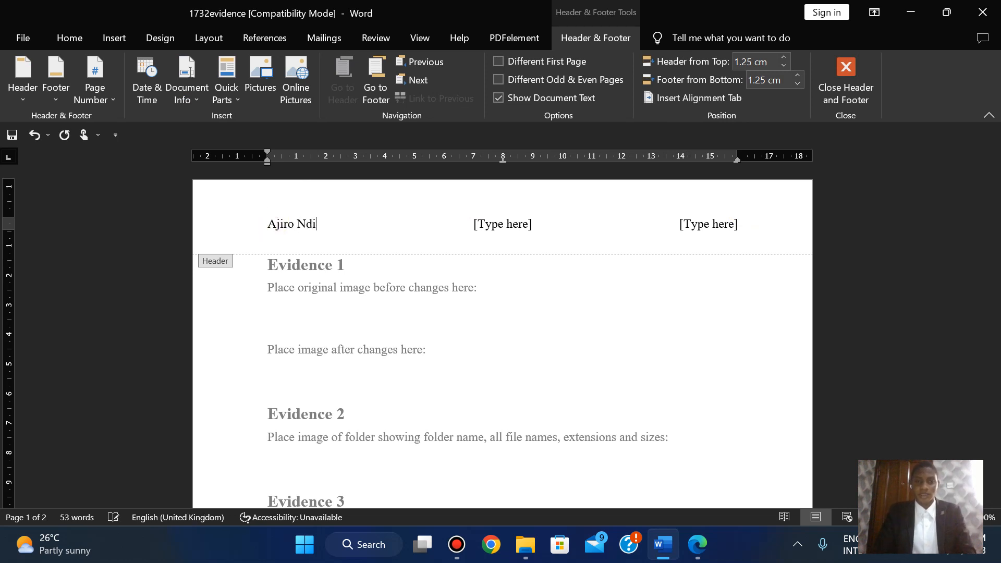
click(487, 223)
text(AN)
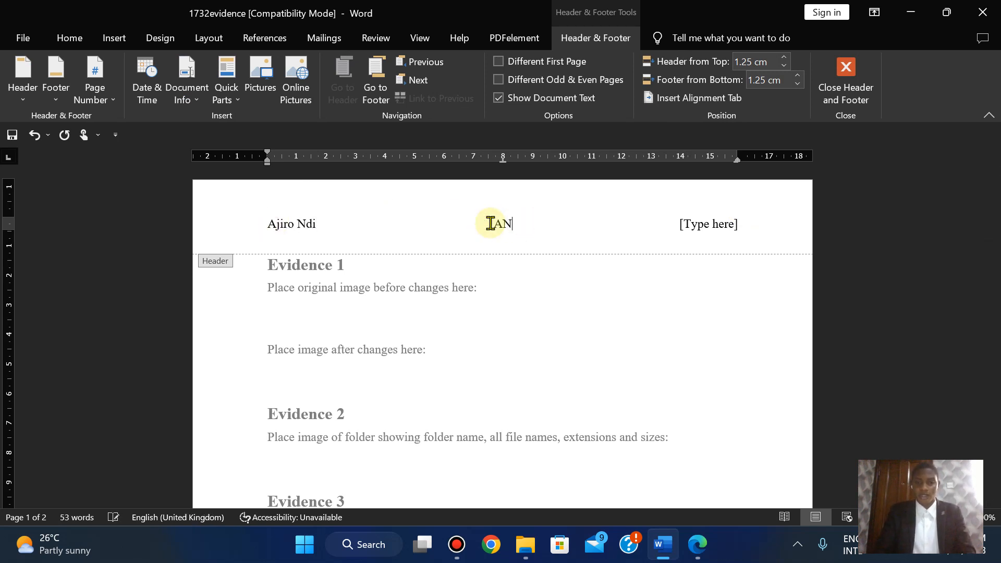
text(017)
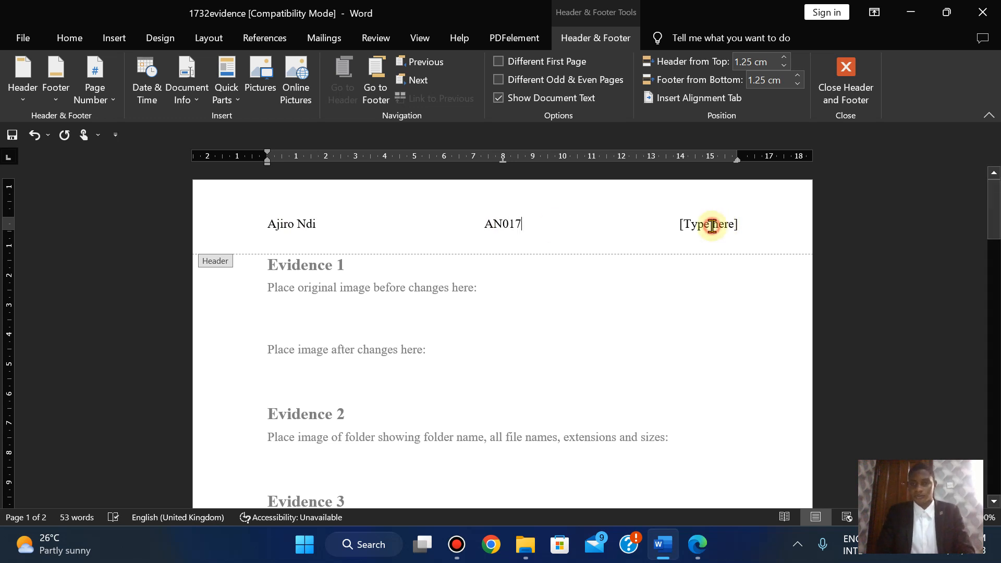
click(712, 225)
text(2023)
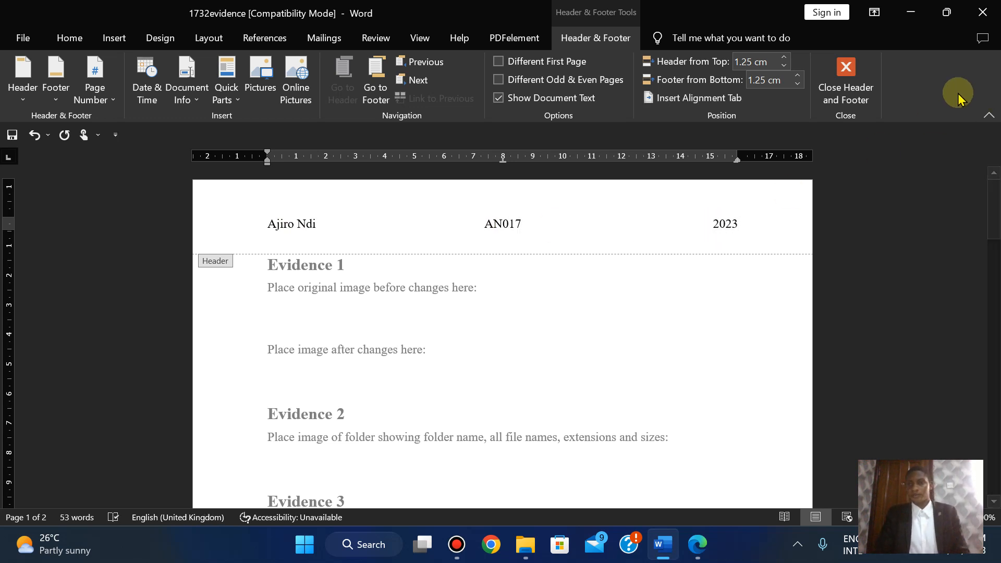
click(845, 79)
click(697, 545)
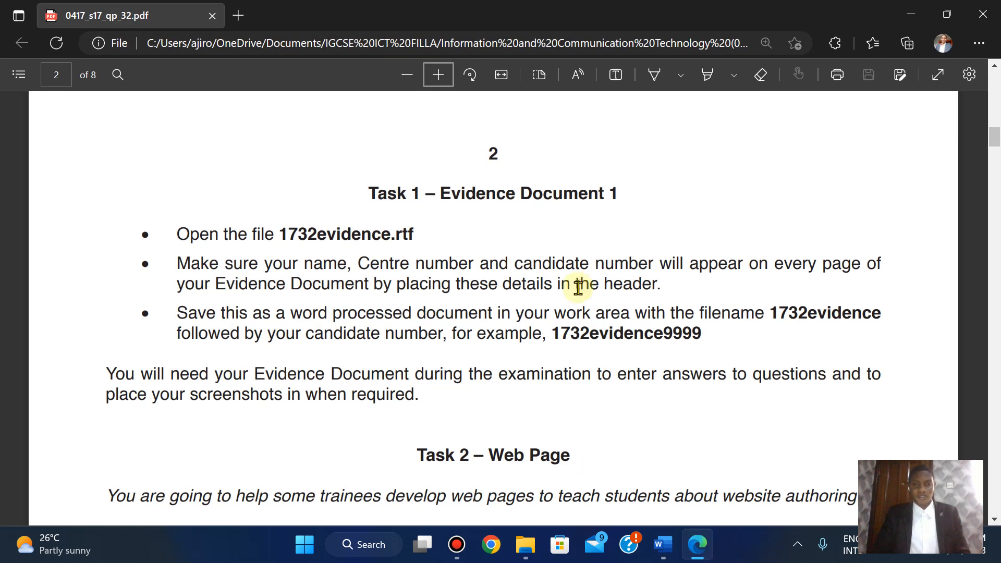
Step: Copy the filename 1732evidence from the Task 1 save instruction and switch back to Word
scroll(578, 289, down, 1)
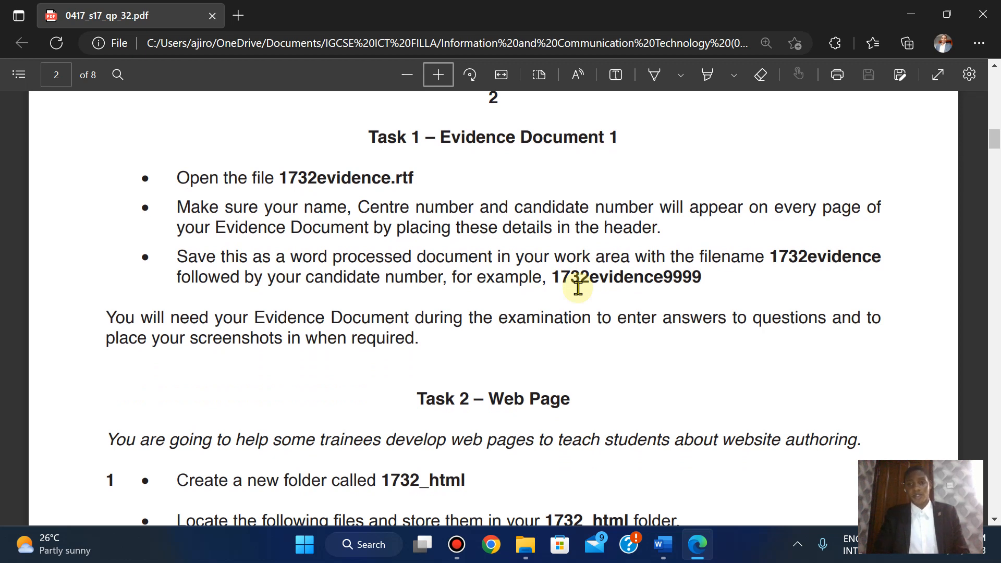
drag(771, 257, 881, 257)
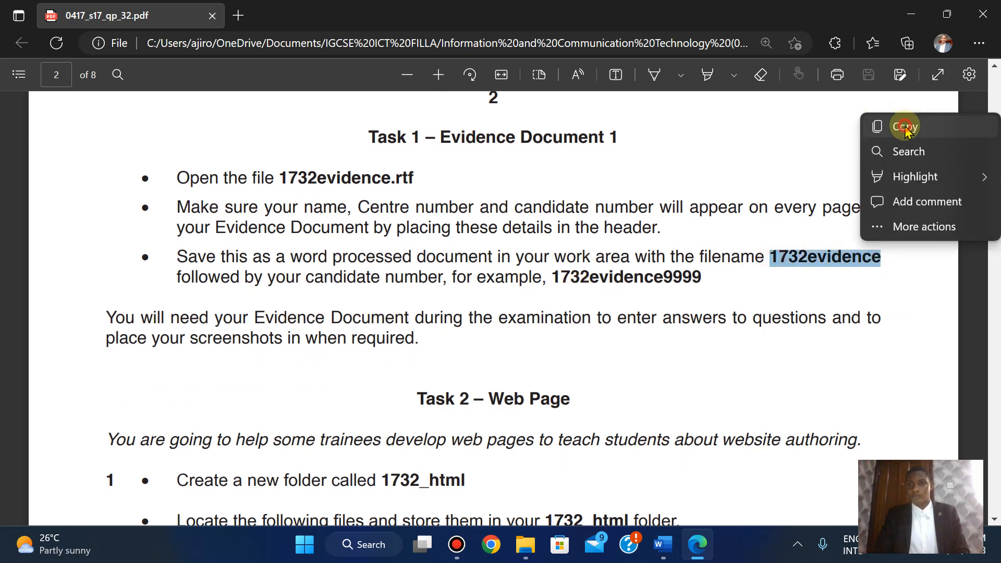
click(663, 544)
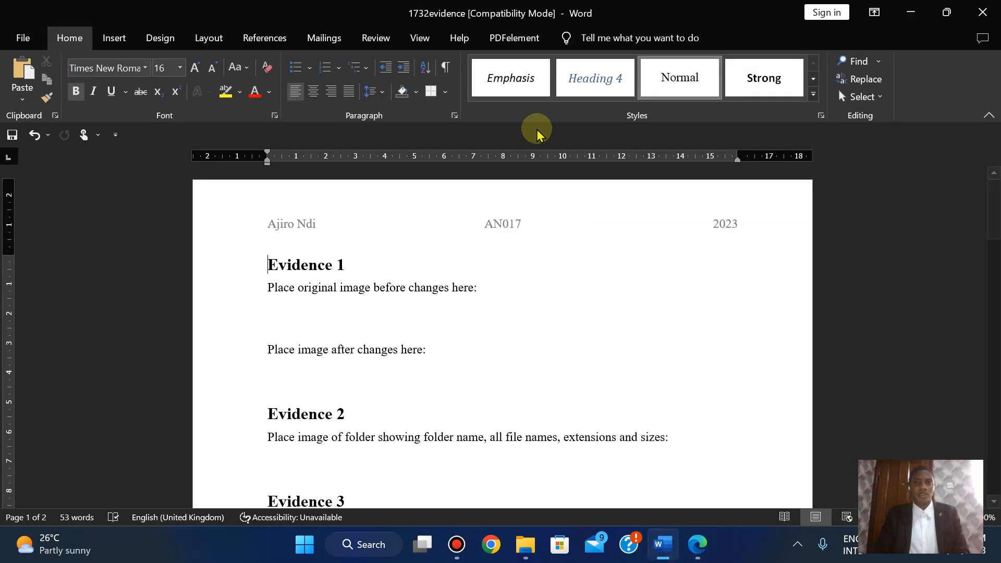
Step: Save the document as a Word Document named 1732evidence2023 in the Confidential Source Files 2017 folder
click(23, 37)
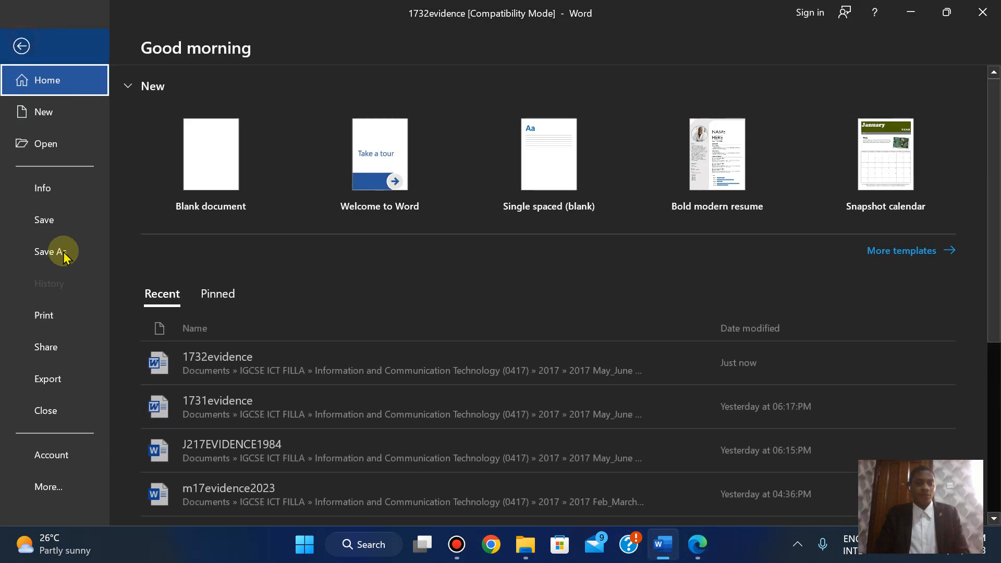
click(62, 263)
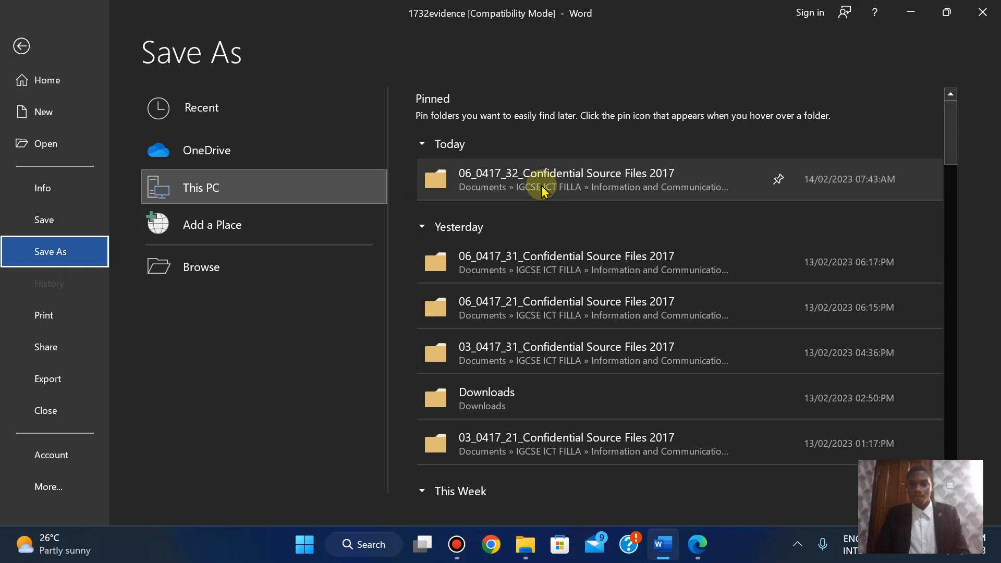
click(542, 191)
click(163, 265)
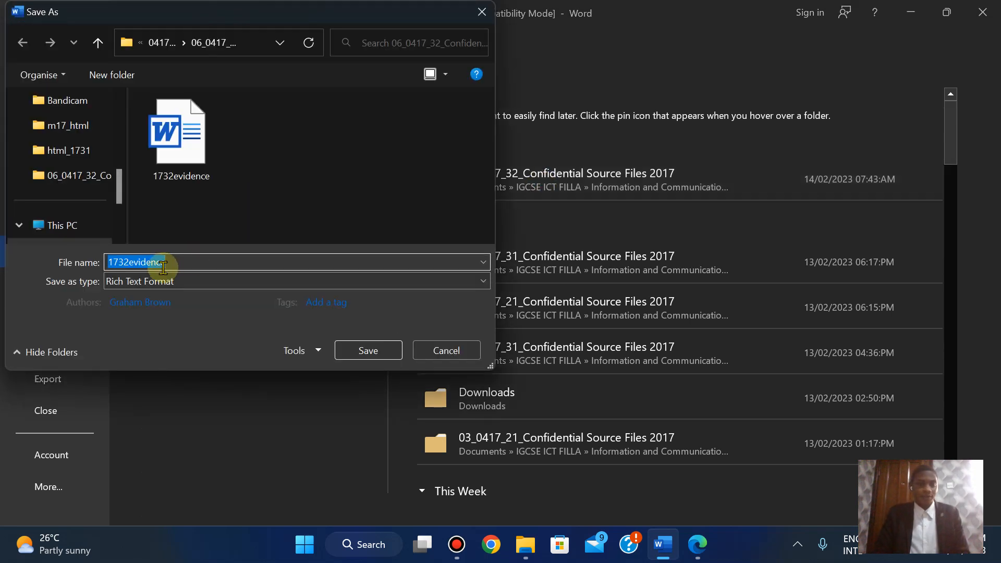
click(230, 268)
text(2023)
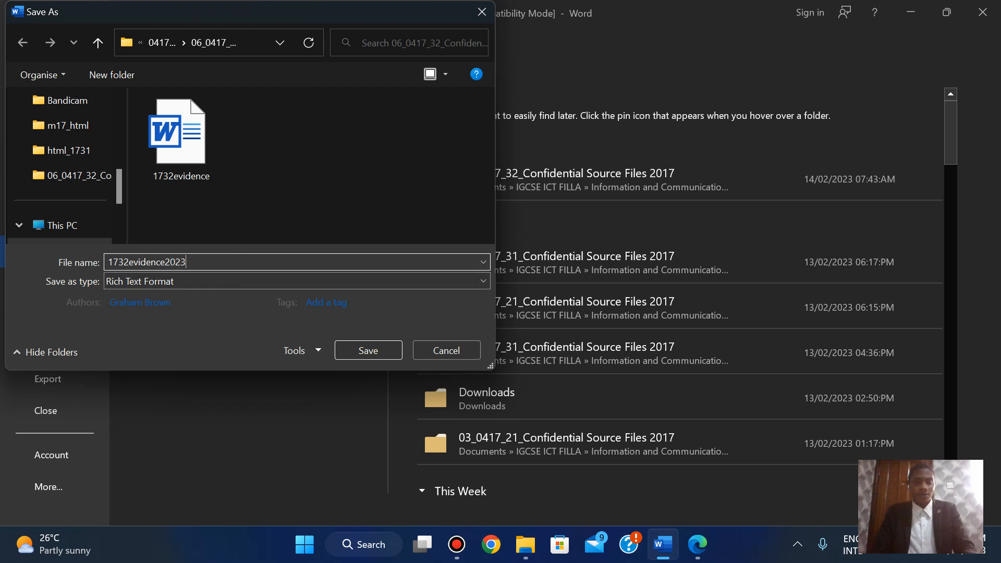
click(195, 282)
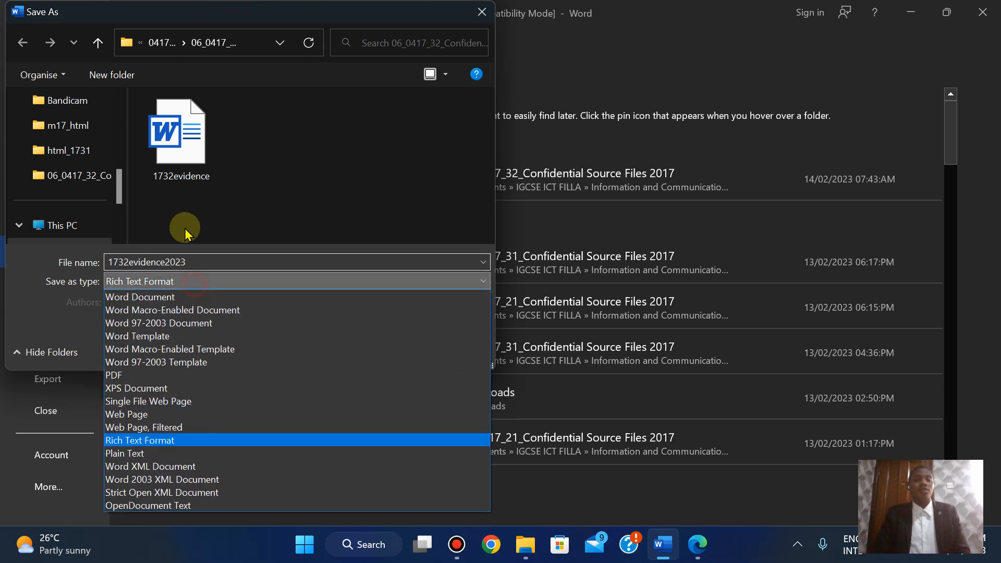
click(168, 296)
click(377, 398)
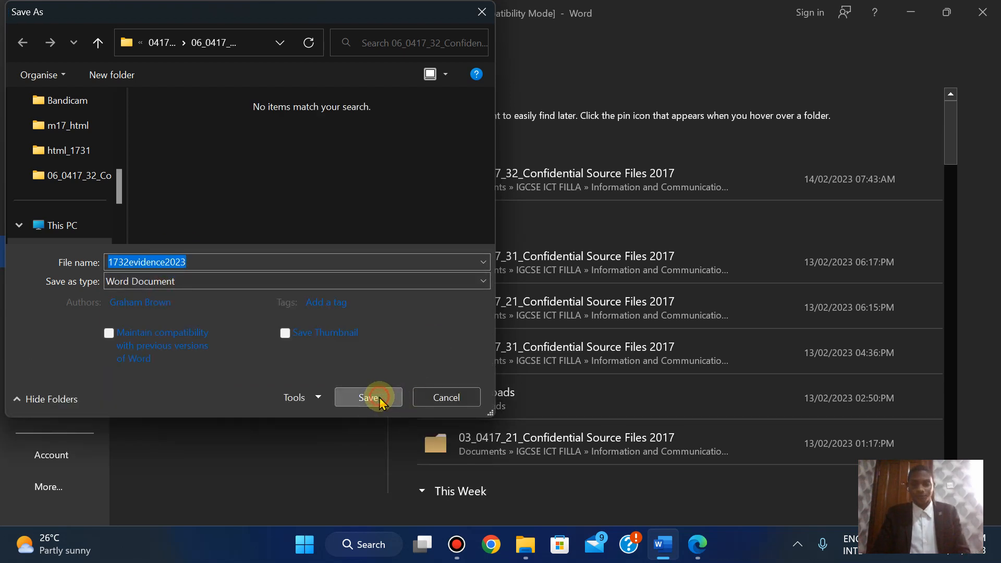
click(698, 553)
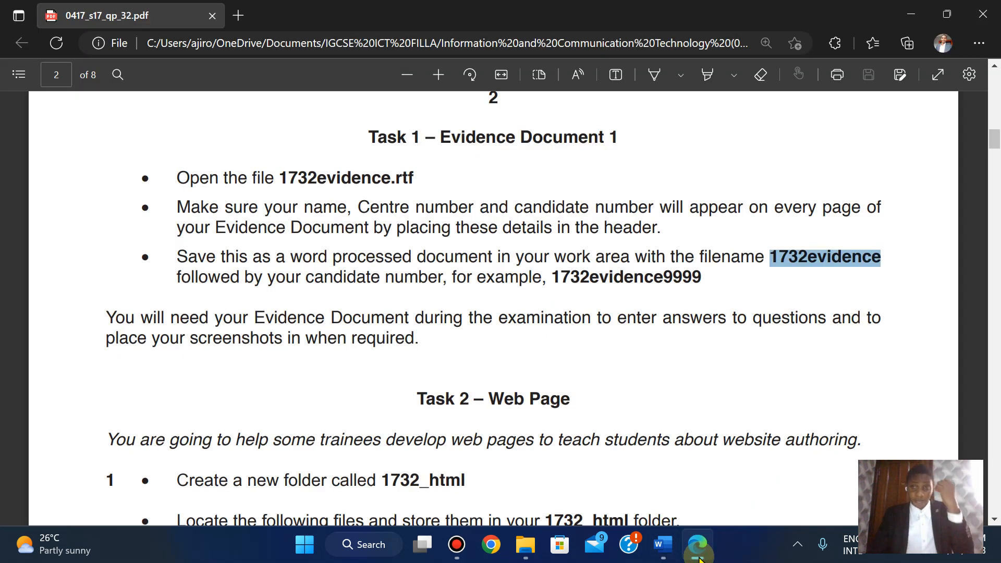
Step: Scroll to Task 2, copy the folder name 1732_html, and bring the source files window forward
key(Down)
key(Down)
key(Down)
key(Down)
key(Down)
key(Down)
key(Down)
key(Down)
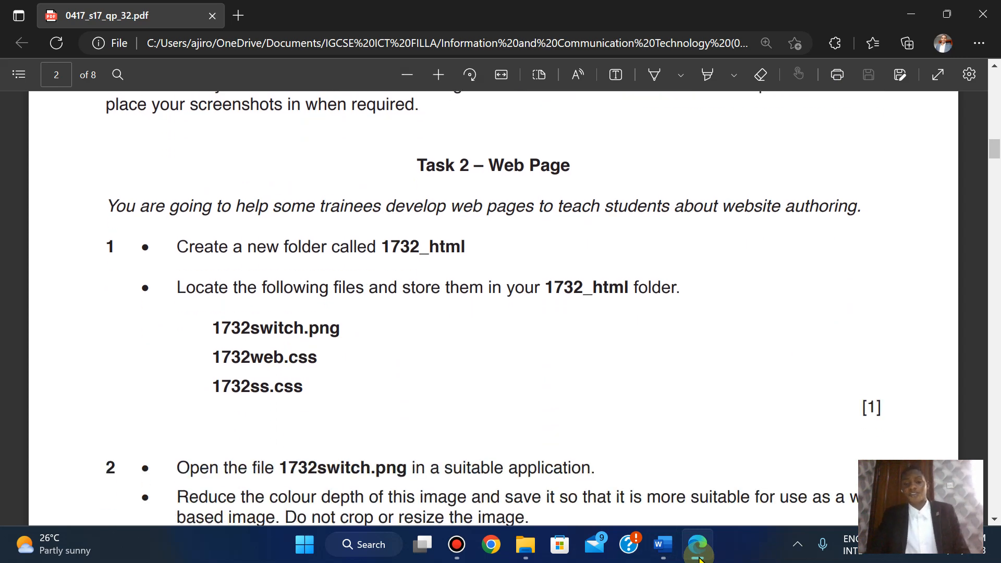
key(Down)
key(Down)
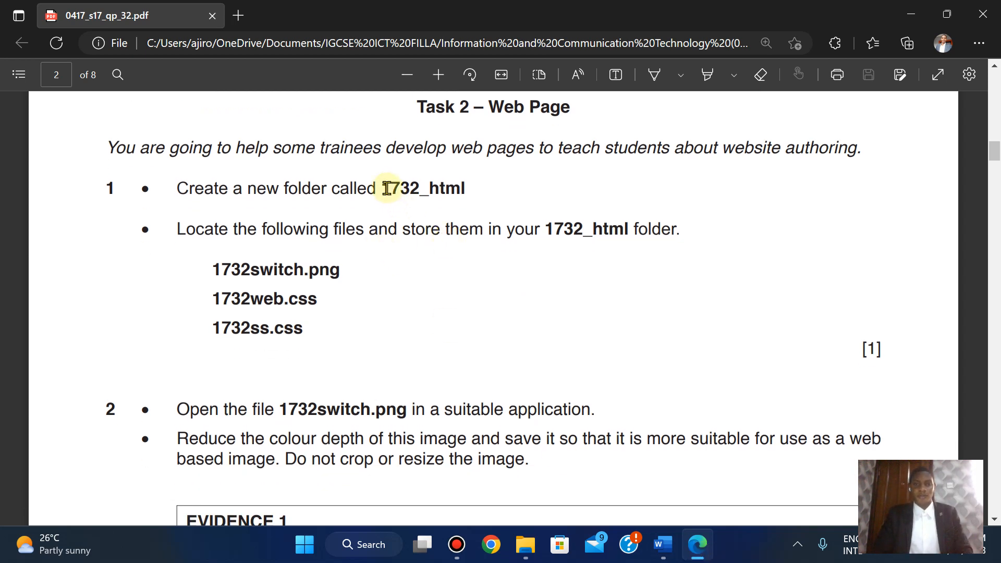
drag(386, 188, 467, 187)
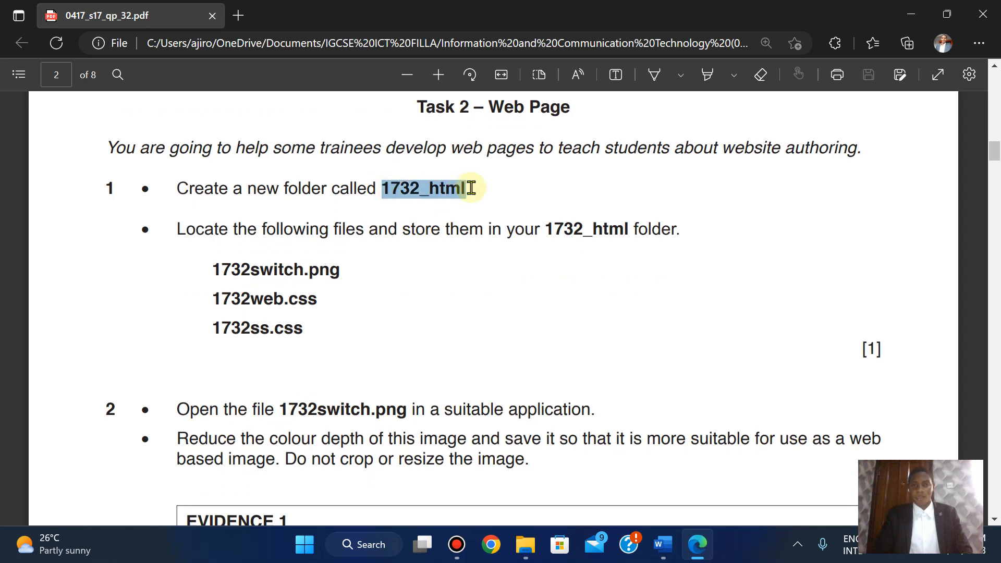
click(498, 69)
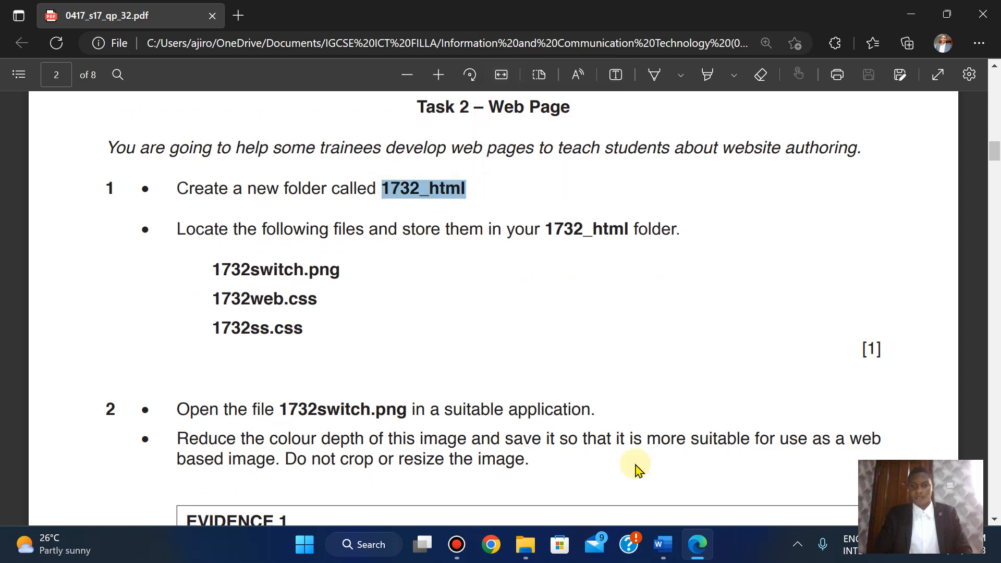
mouse_move(519, 556)
click(507, 459)
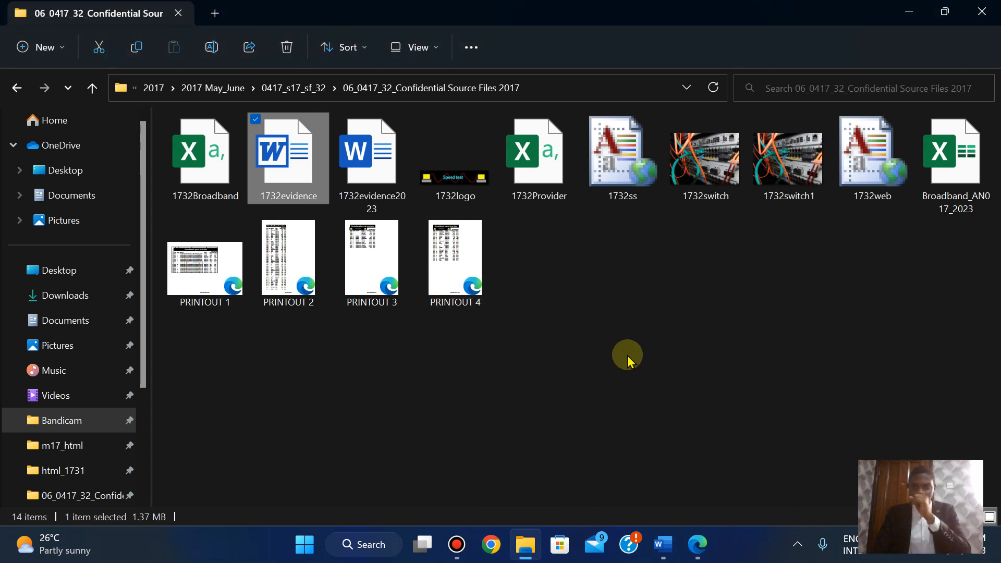
Step: Delete the duplicate 1732switch1 image and add a new folder named 1732_html in the source files folder
click(777, 200)
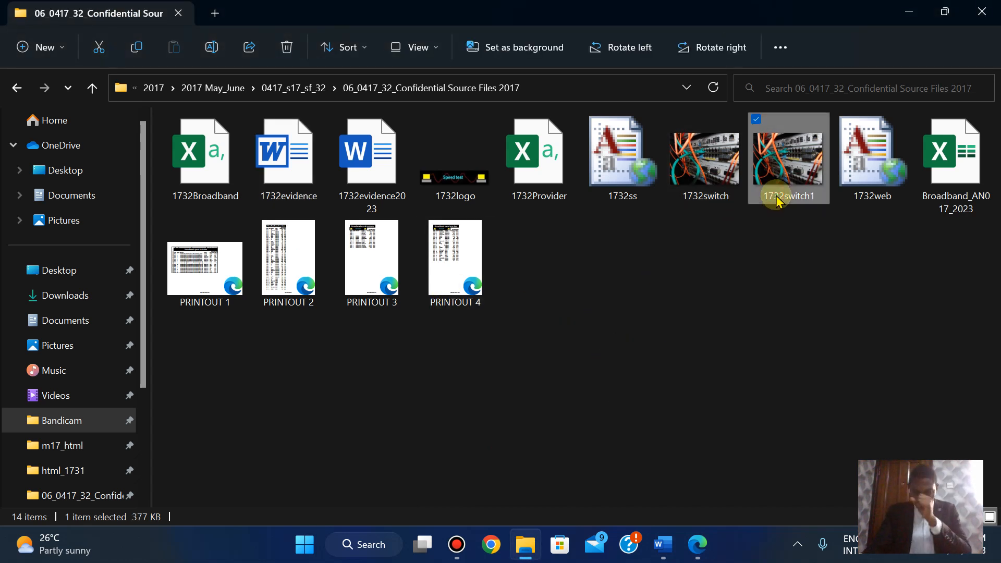
key(Delete)
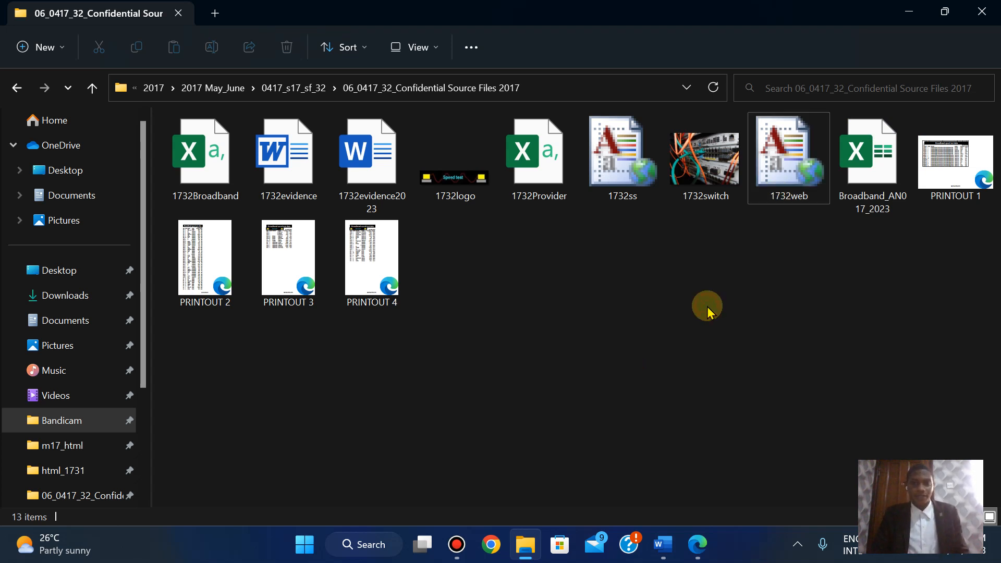
right_click(605, 315)
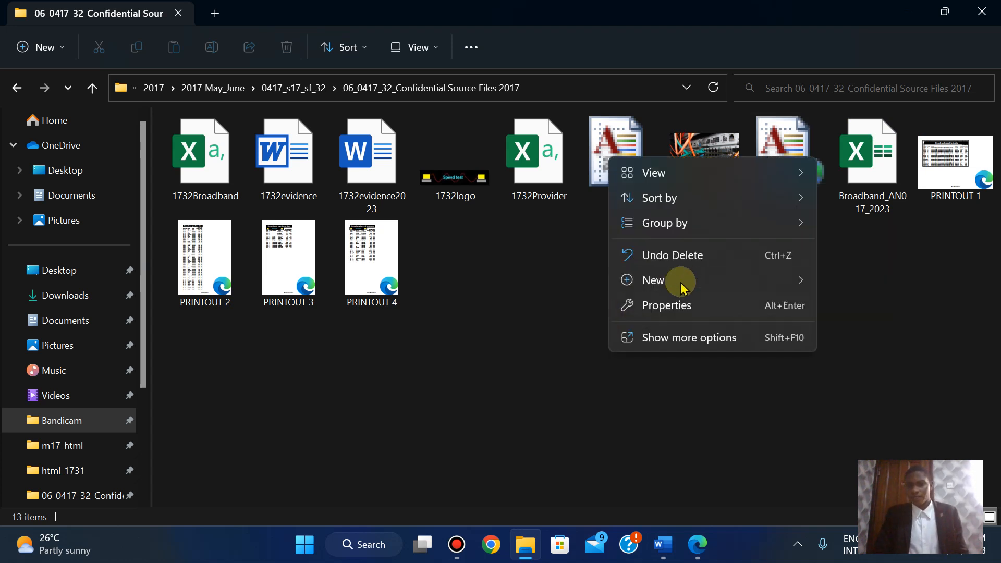
click(625, 358)
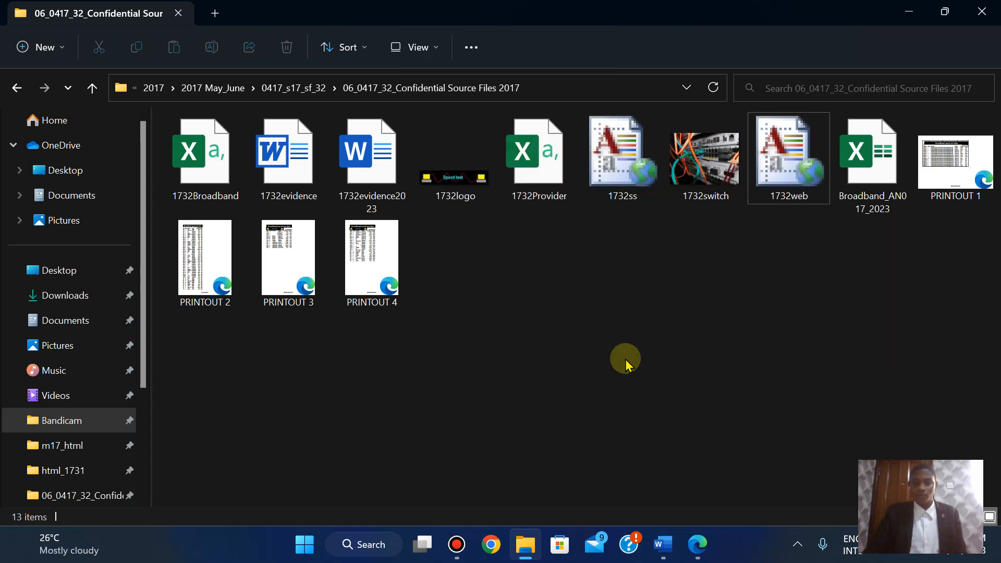
right_click(511, 271)
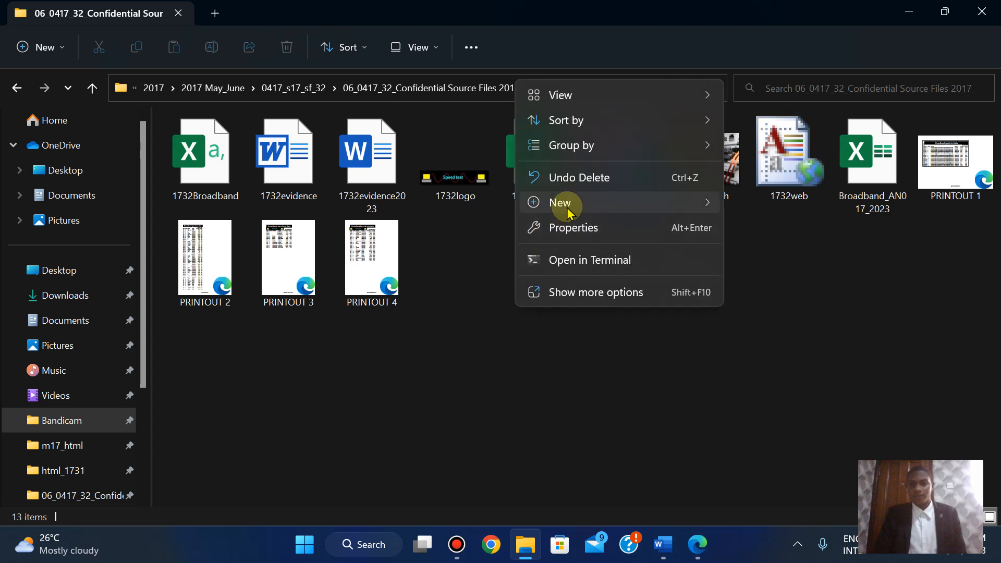
mouse_move(718, 208)
click(791, 207)
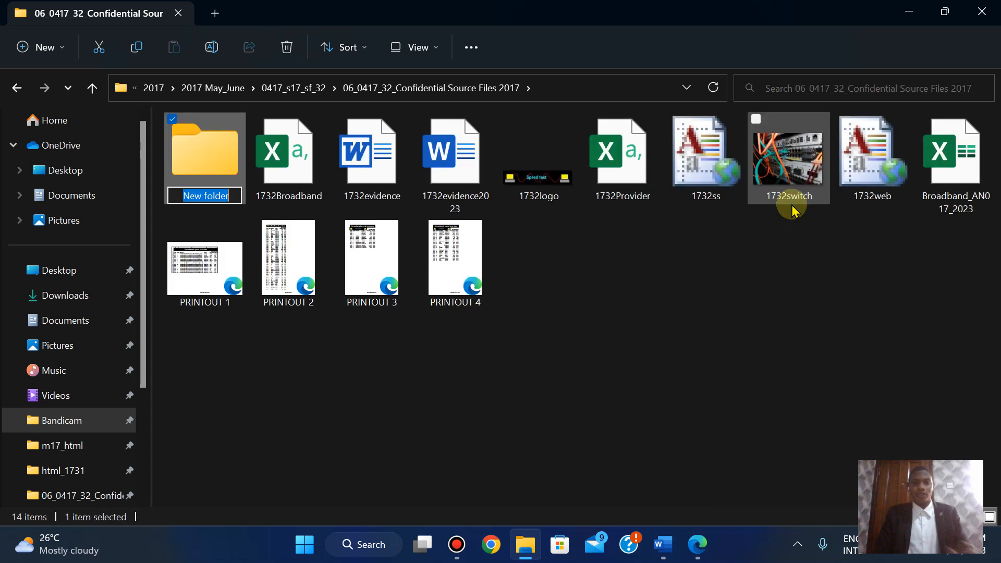
text(1732_html)
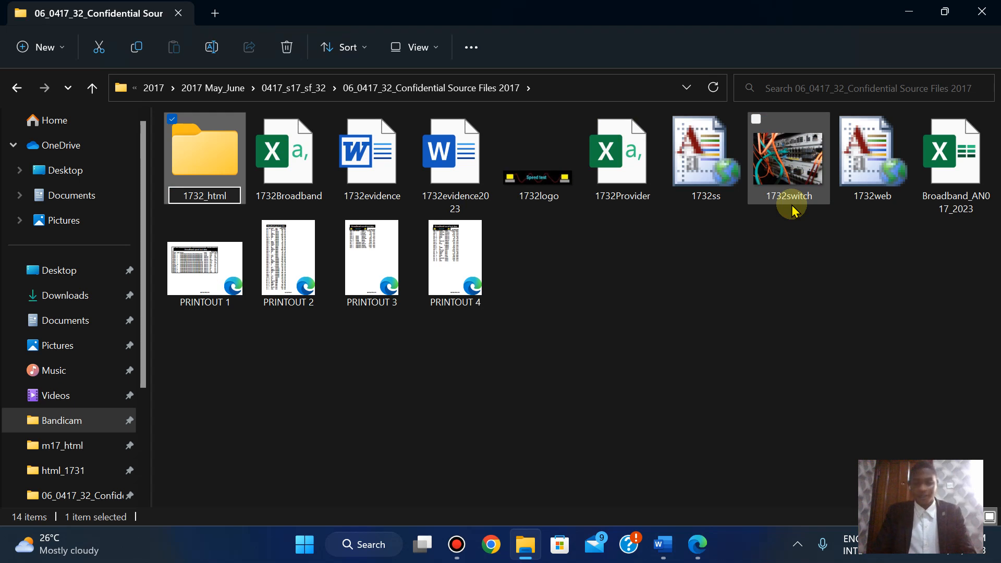
key(Return)
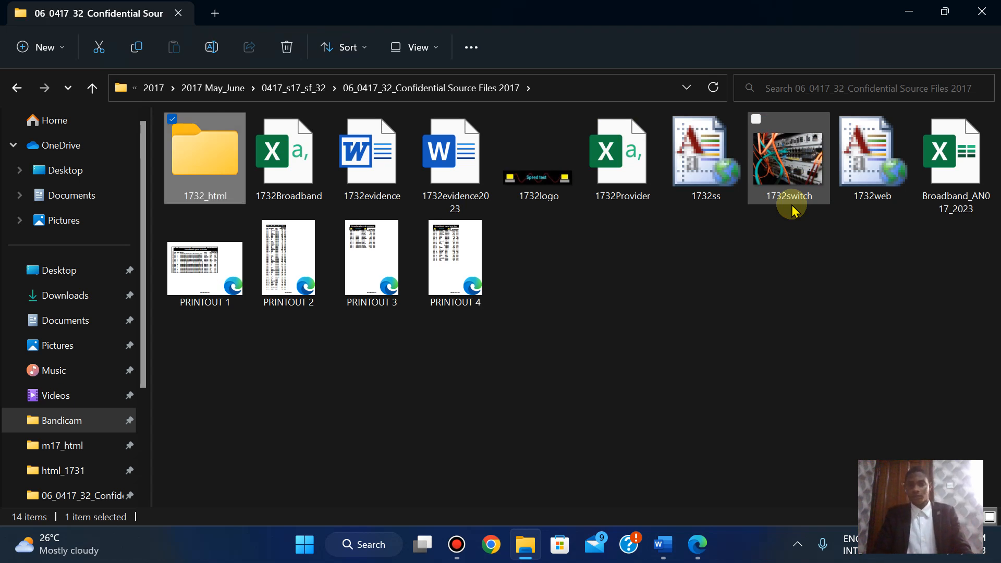
click(698, 544)
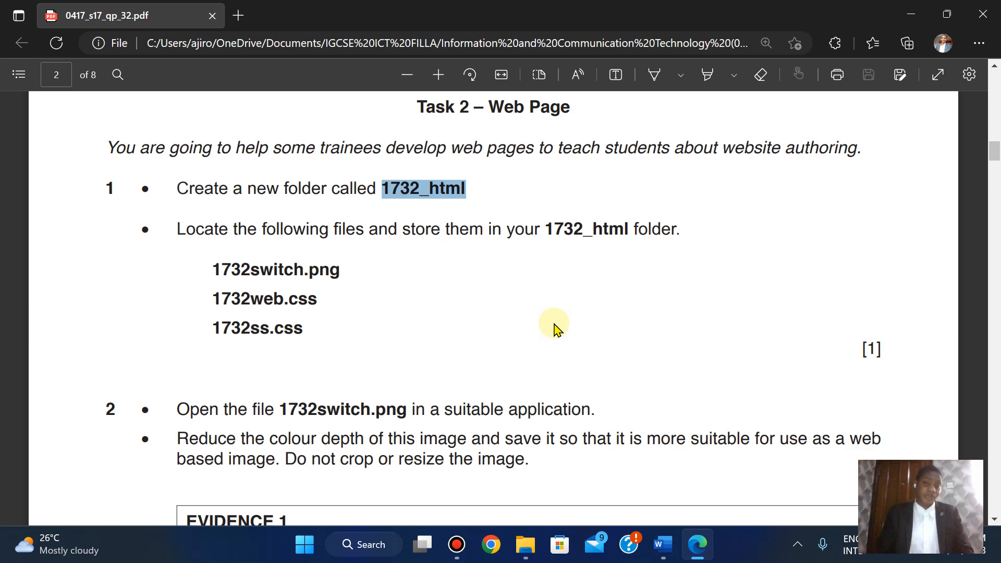
click(697, 544)
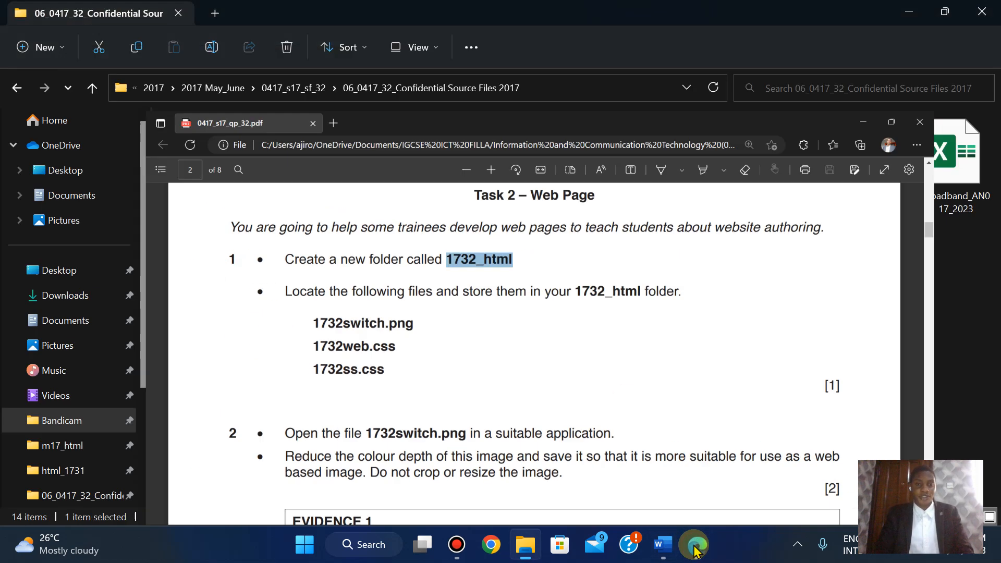
Step: Move 1732switch, 1732web and 1732ss into the 1732_html folder, then return to the source folder
click(763, 183)
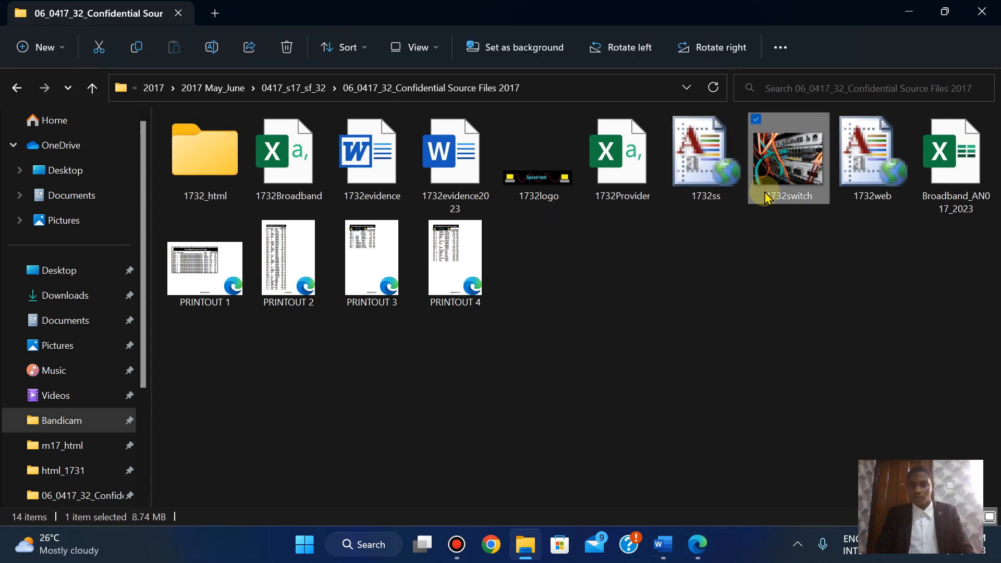
click(697, 544)
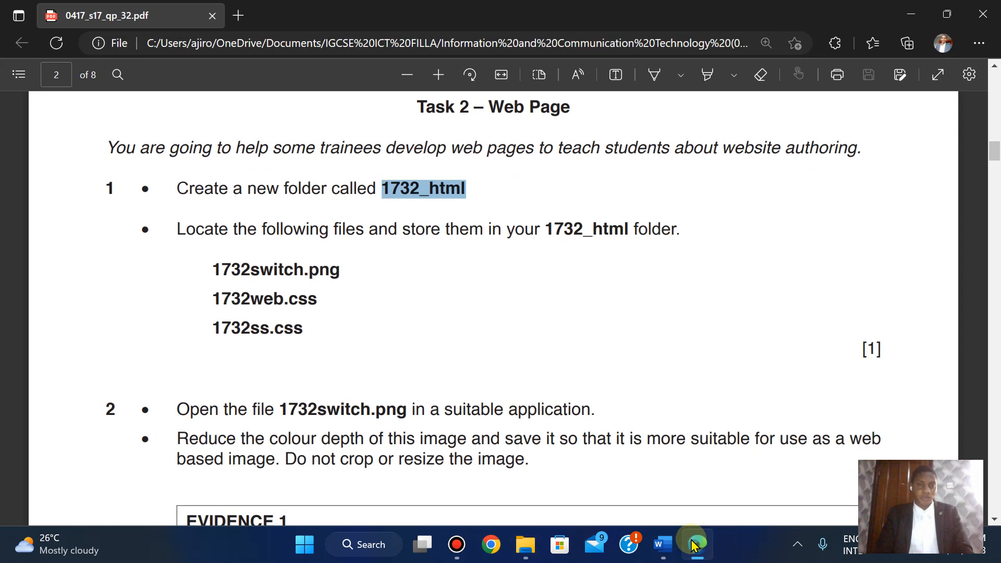
click(694, 544)
ctrl+click(872, 161)
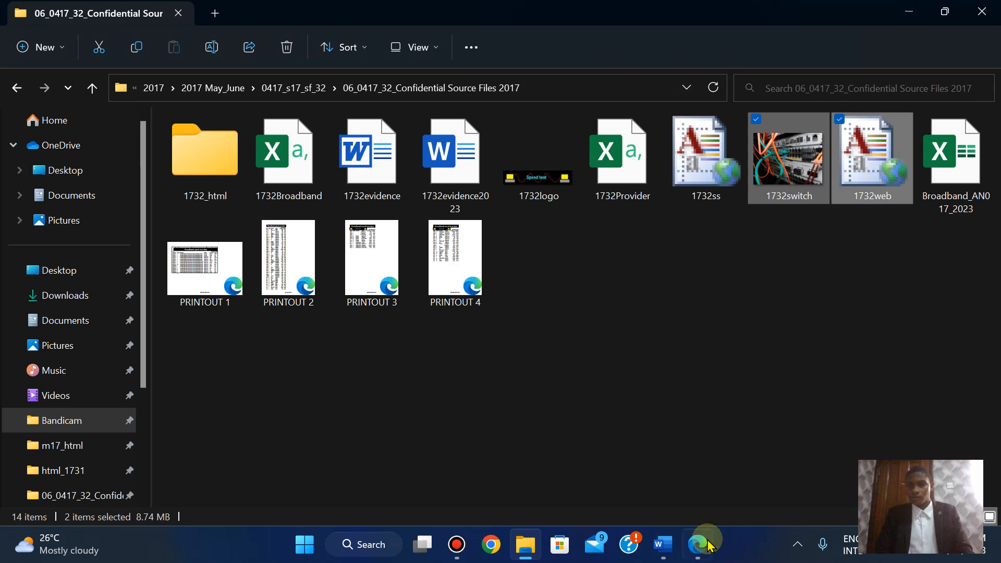
click(708, 561)
click(708, 561)
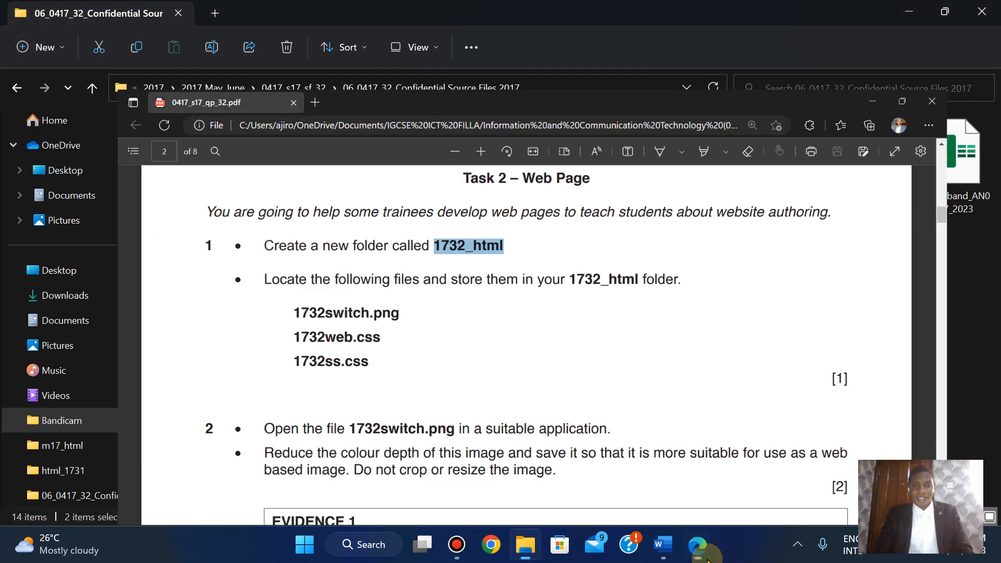
ctrl+click(720, 165)
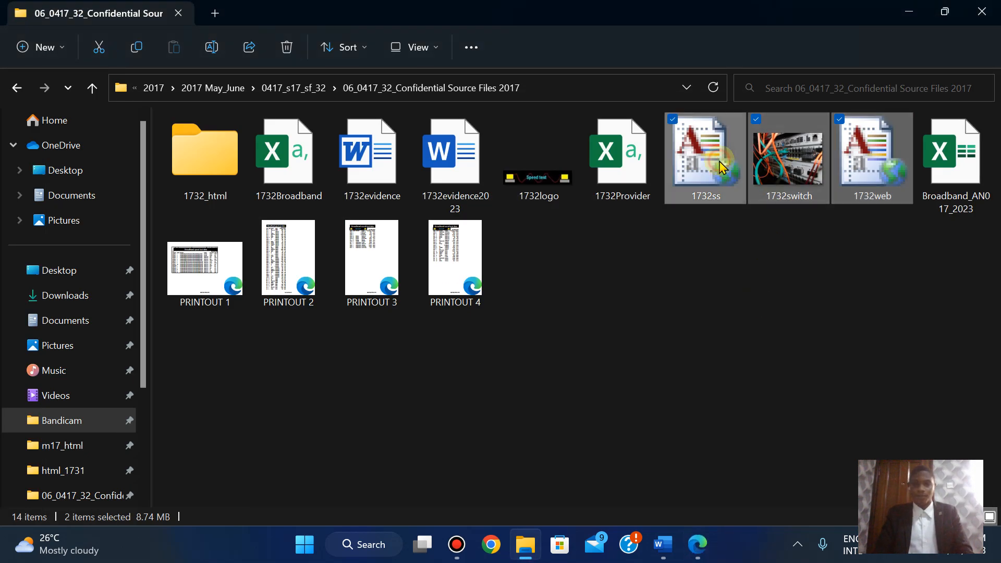
double_click(208, 185)
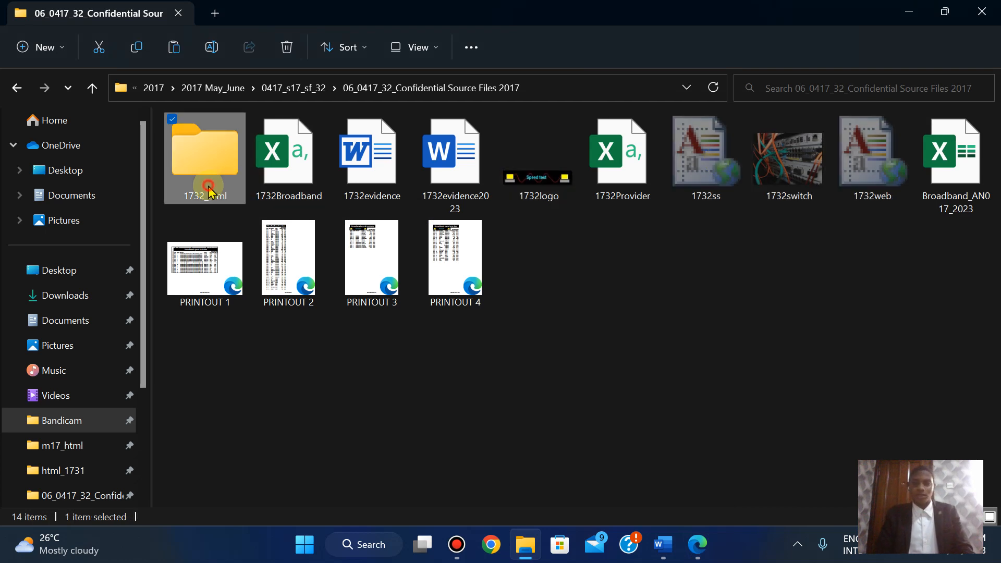
key(ctrl+v)
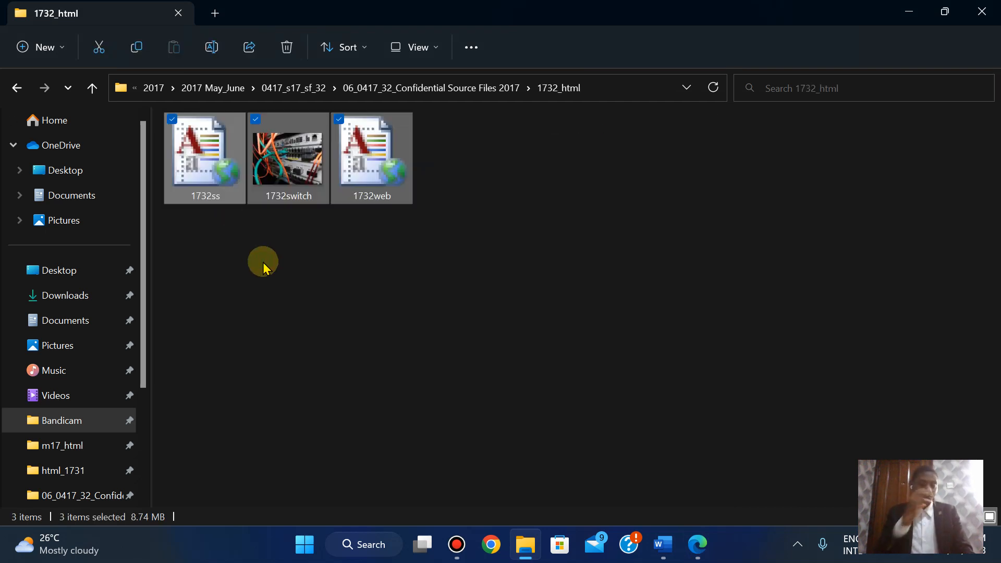
key(BackSpace)
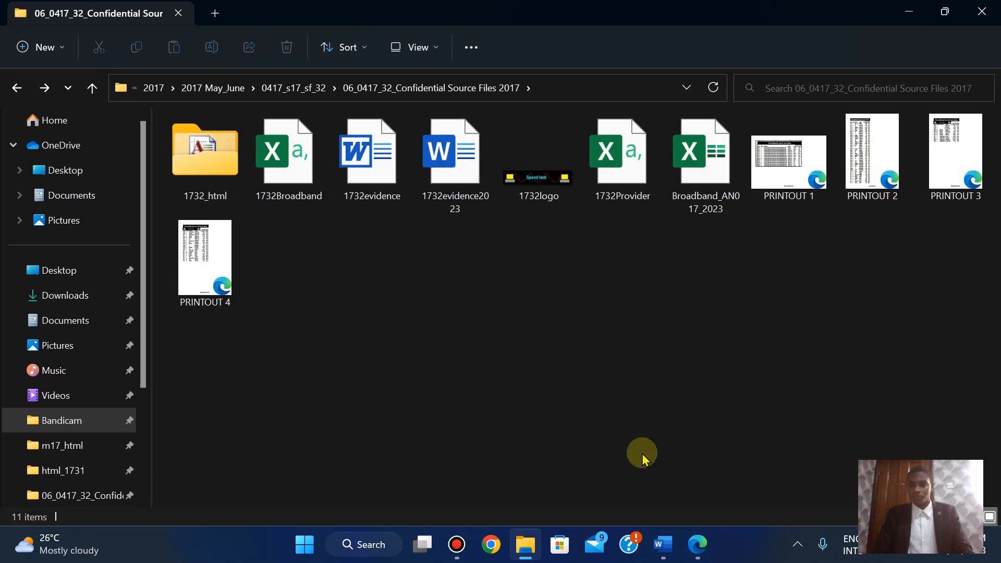
Step: Scroll the exam paper to question 2, then search Windows for the paint app
click(697, 544)
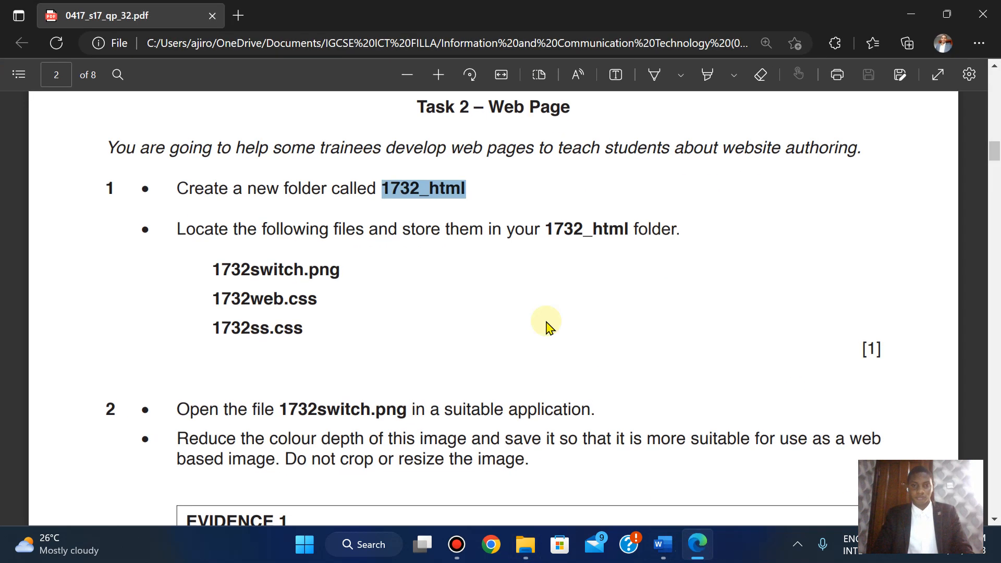
scroll(535, 308, down, 3)
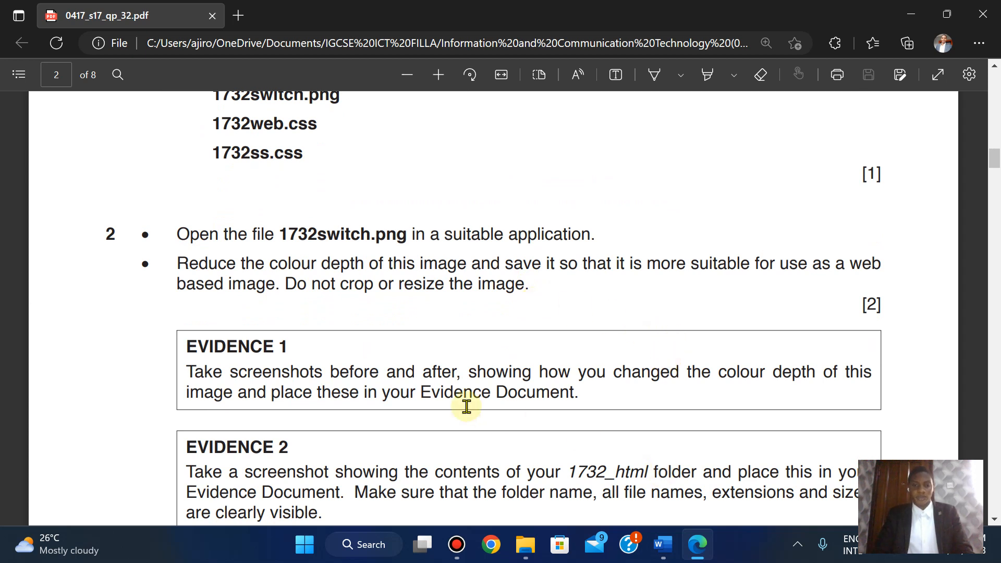
click(293, 554)
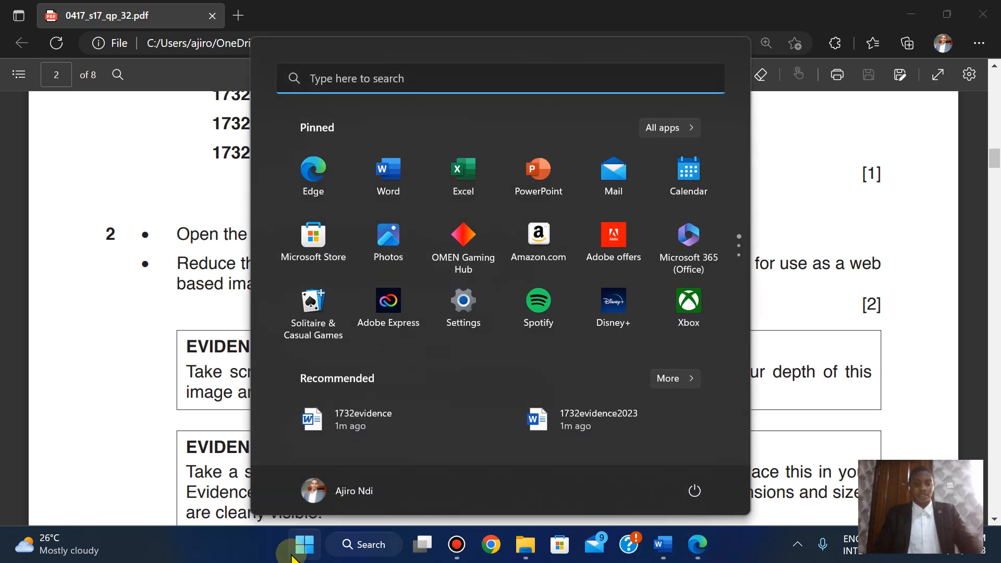
text(we)
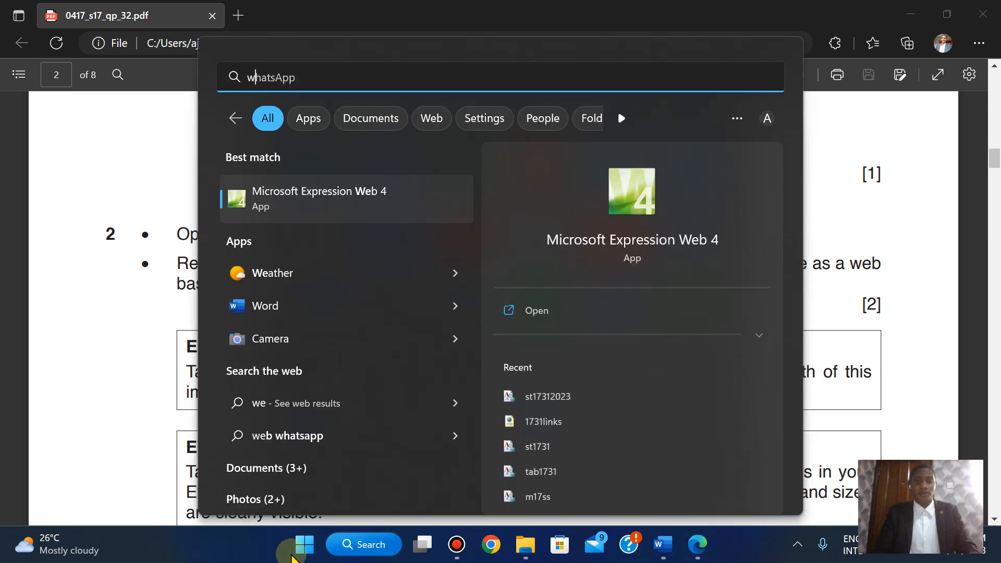
key(BackSpace)
key(BackSpace)
text(pait)
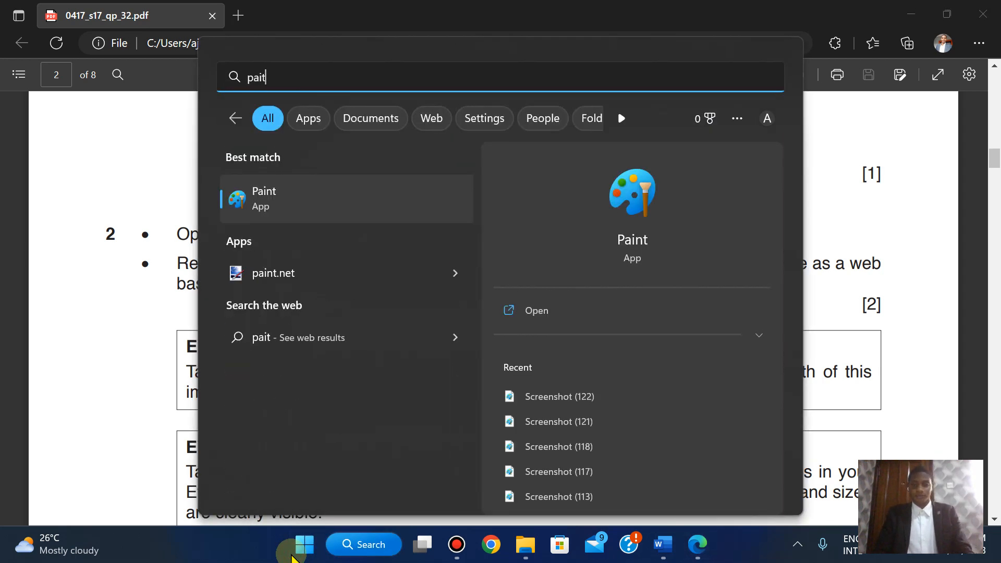
Step: Launch paint.net from the search results, then switch back to the exam PDF in Edge
click(313, 269)
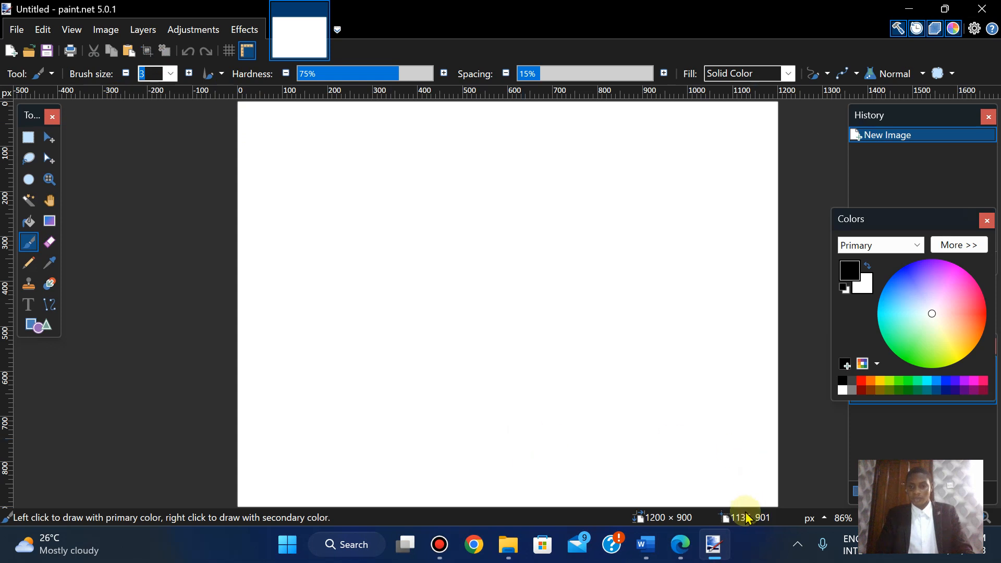
click(680, 543)
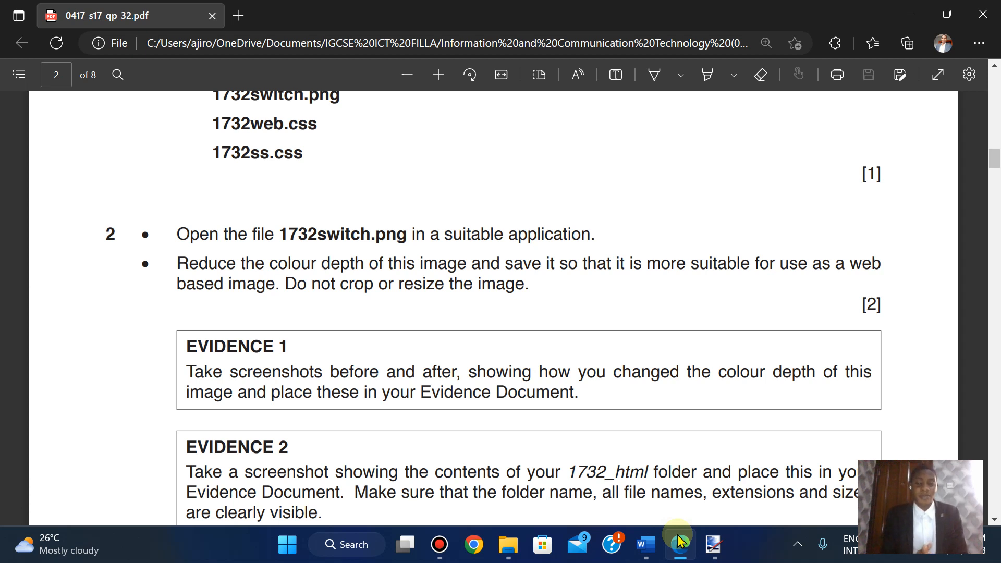
key(Down)
key(Down)
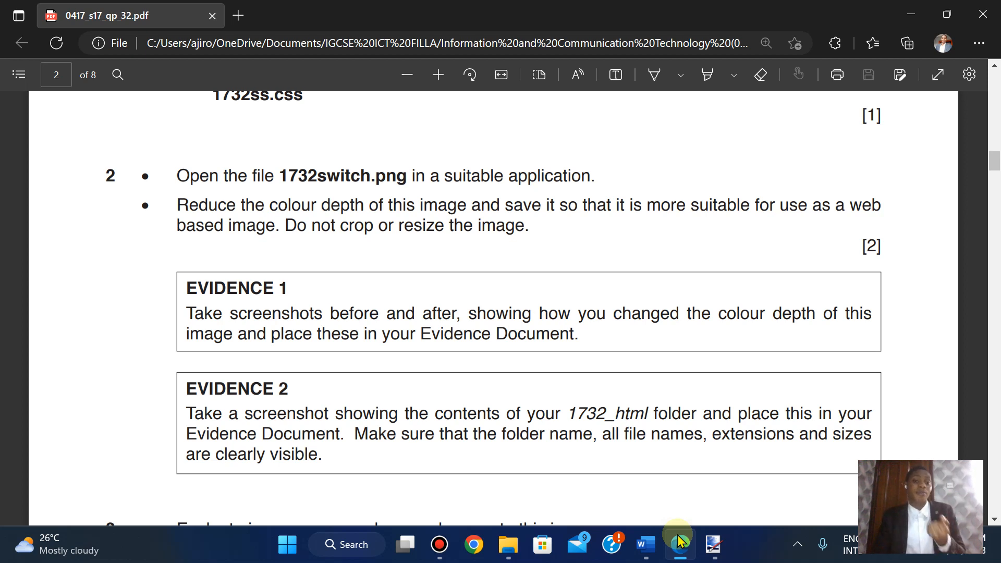
Step: Check 1732switch's file size in the 1732_html folder in File Explorer
click(508, 545)
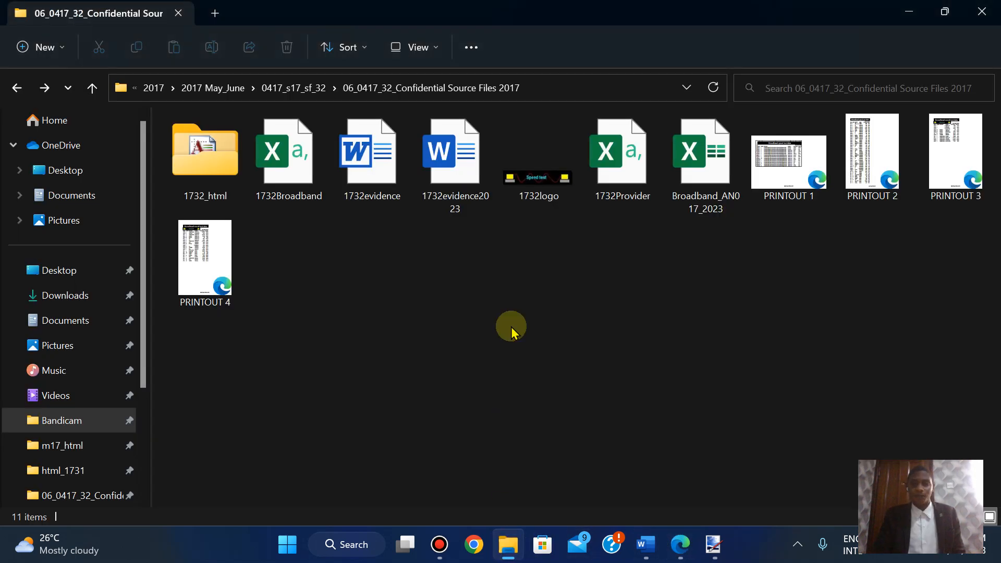
double_click(230, 175)
click(308, 156)
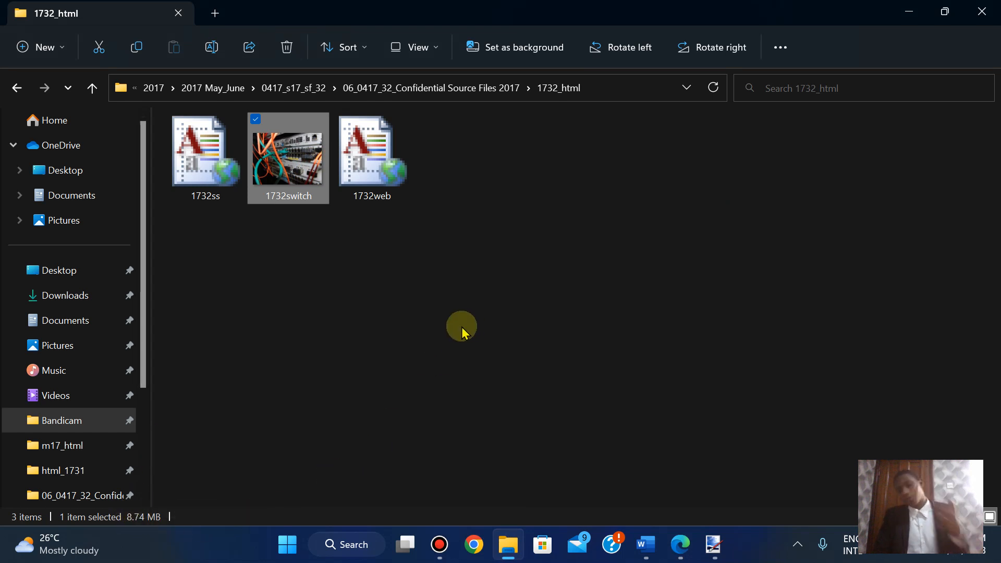
Step: In paint.net, browse via 0417_s17_sf_32 and the Confidential Source Files 2017 folder to 1732_html and open 1732switch
click(713, 545)
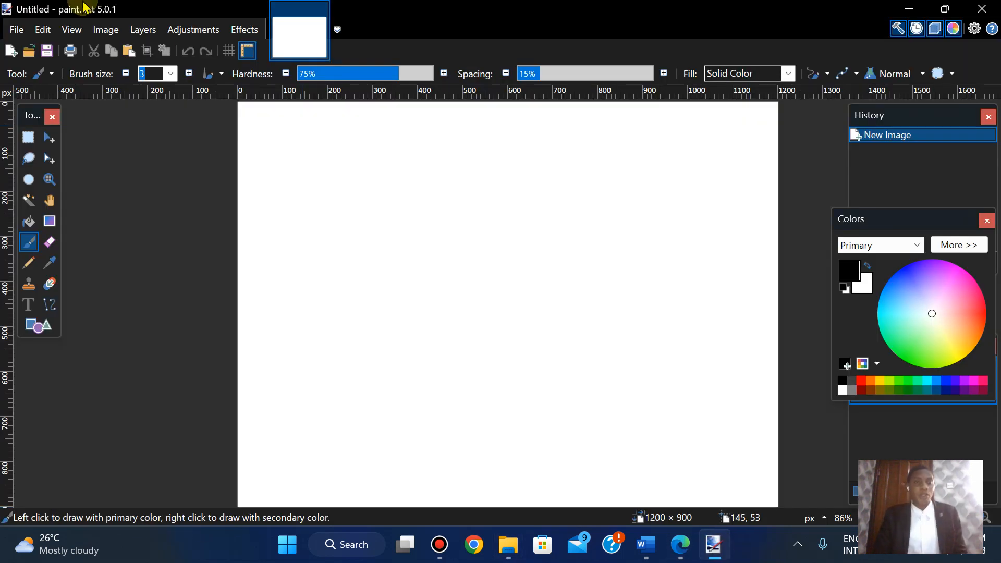
click(96, 35)
click(17, 30)
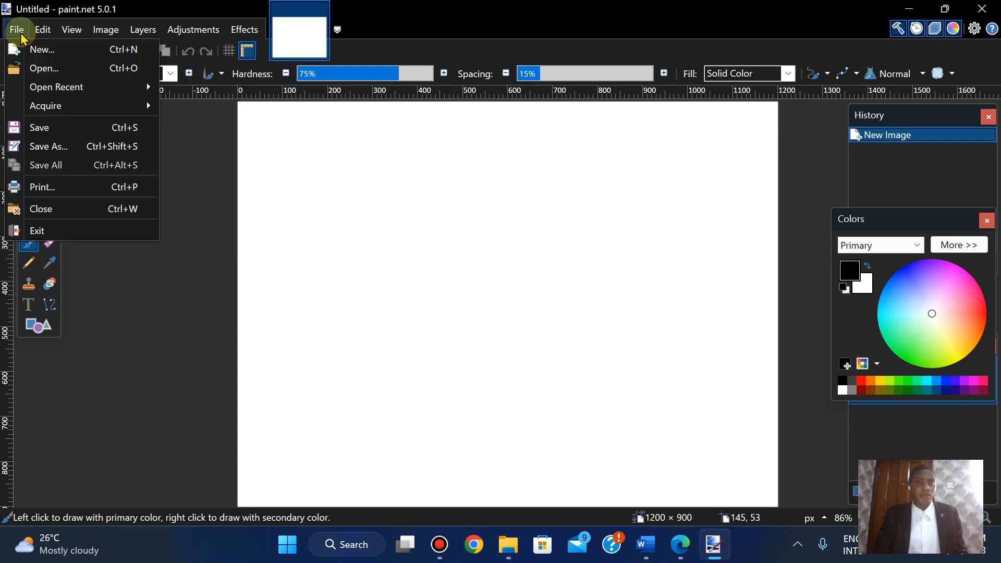
click(34, 66)
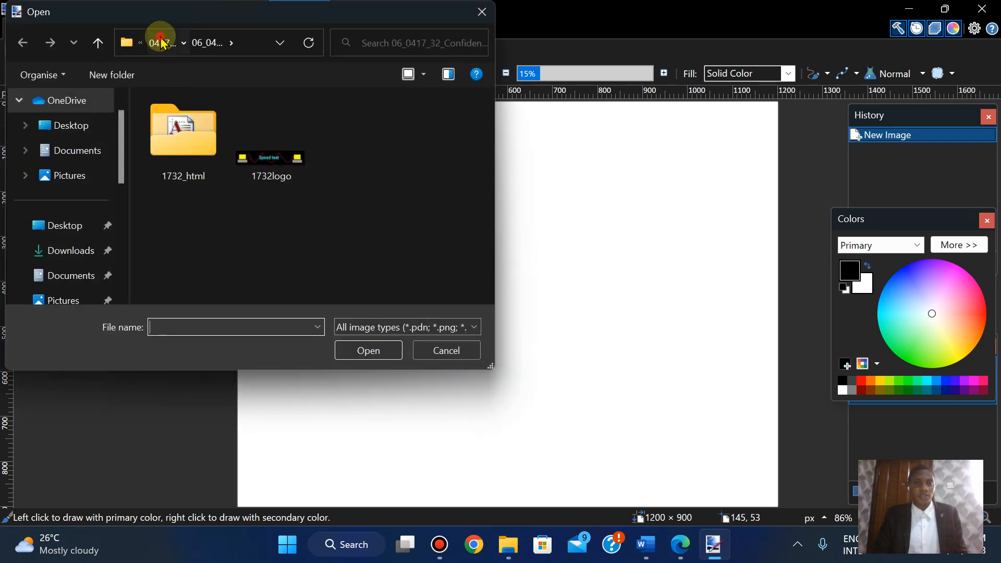
click(161, 42)
click(162, 42)
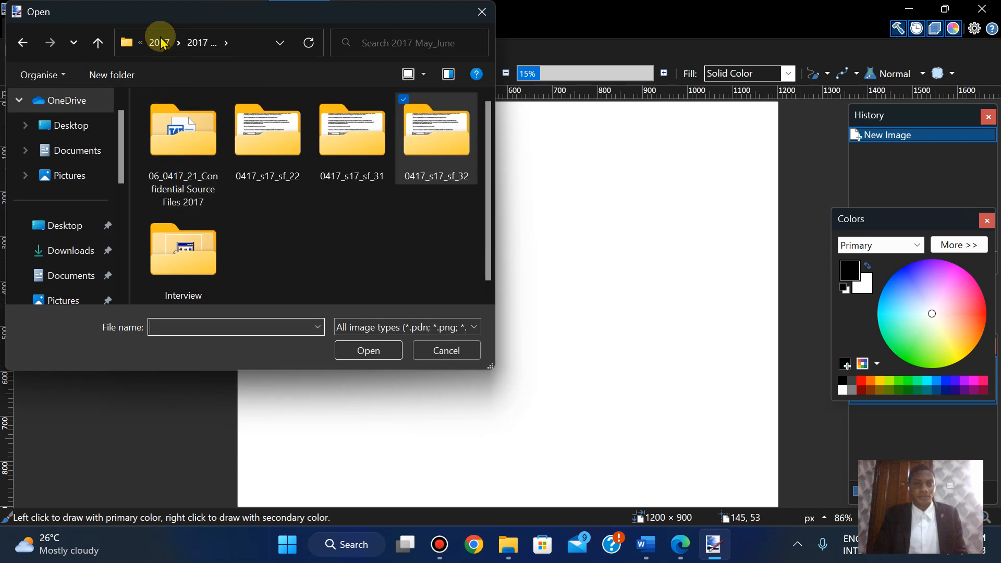
double_click(459, 147)
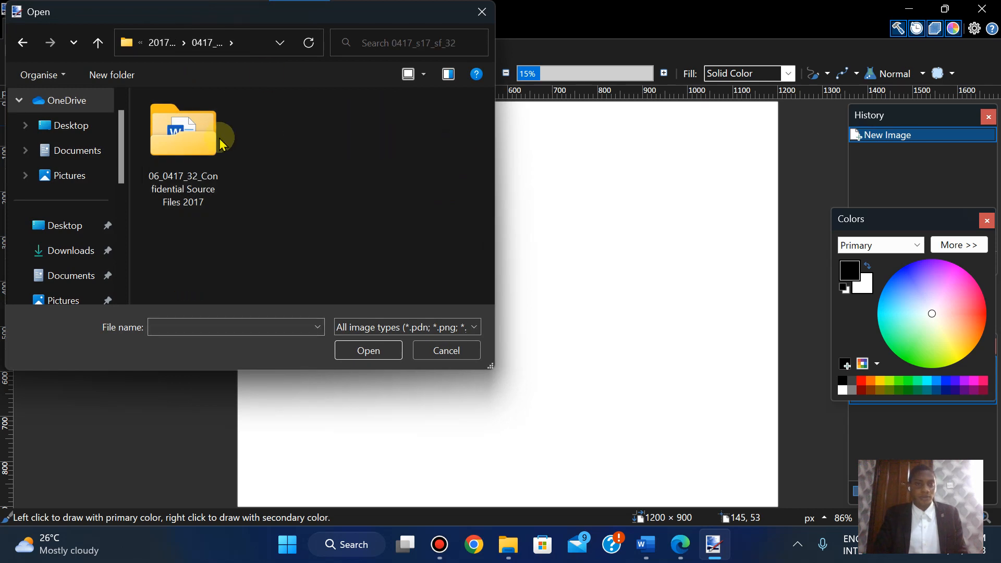
double_click(217, 137)
click(179, 142)
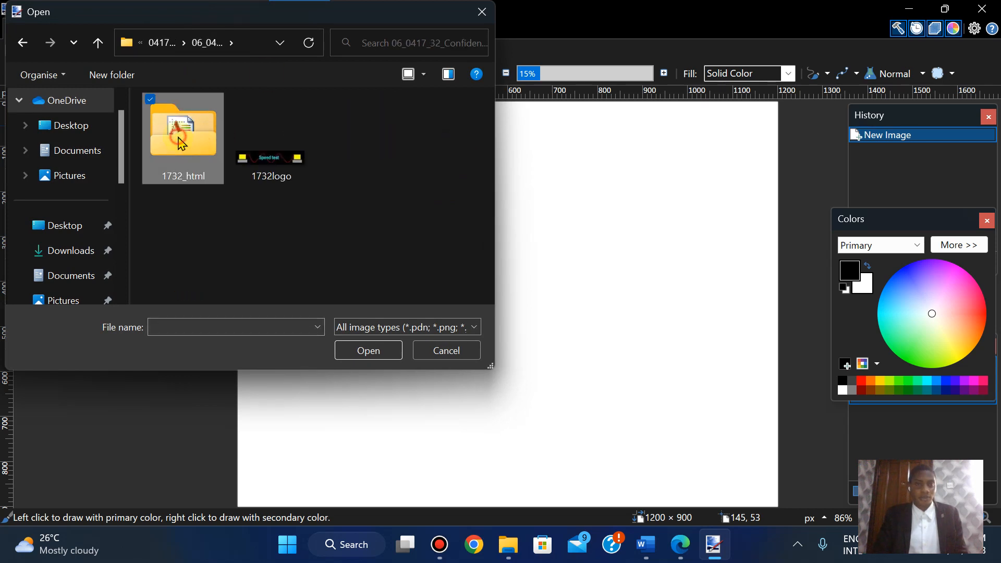
double_click(180, 141)
click(177, 137)
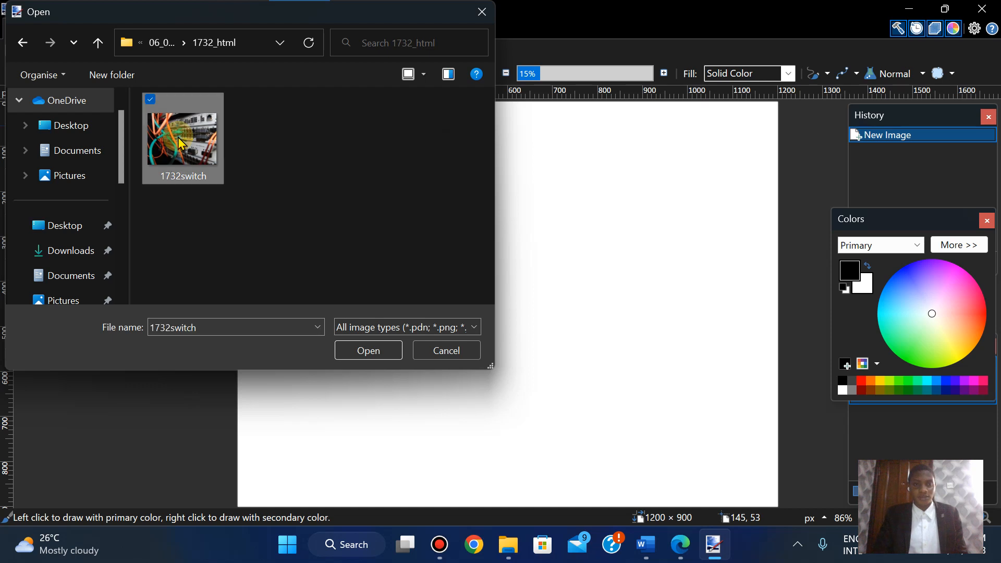
click(376, 356)
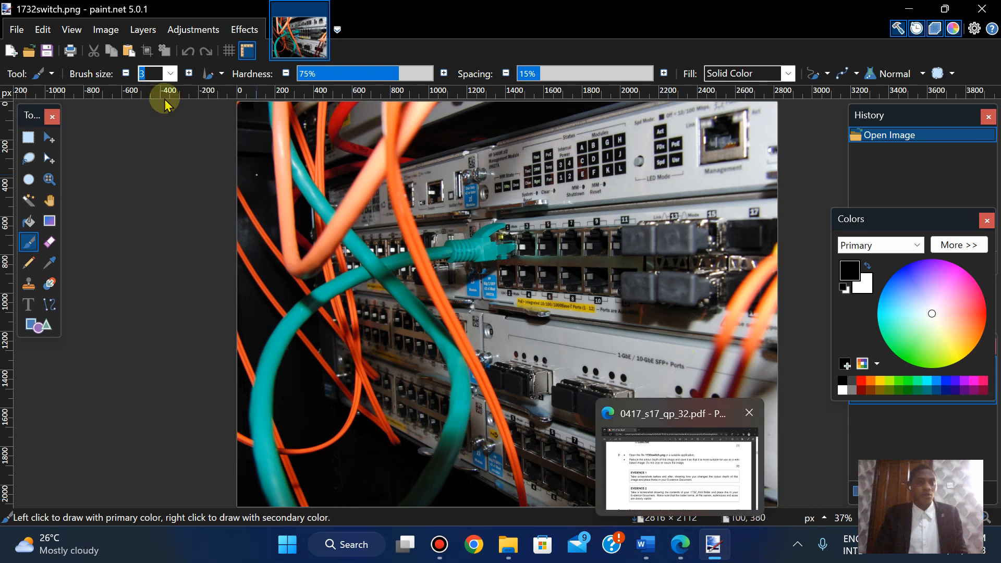
Step: Start a Save As of the switch image, checking the question paper instructions
click(102, 29)
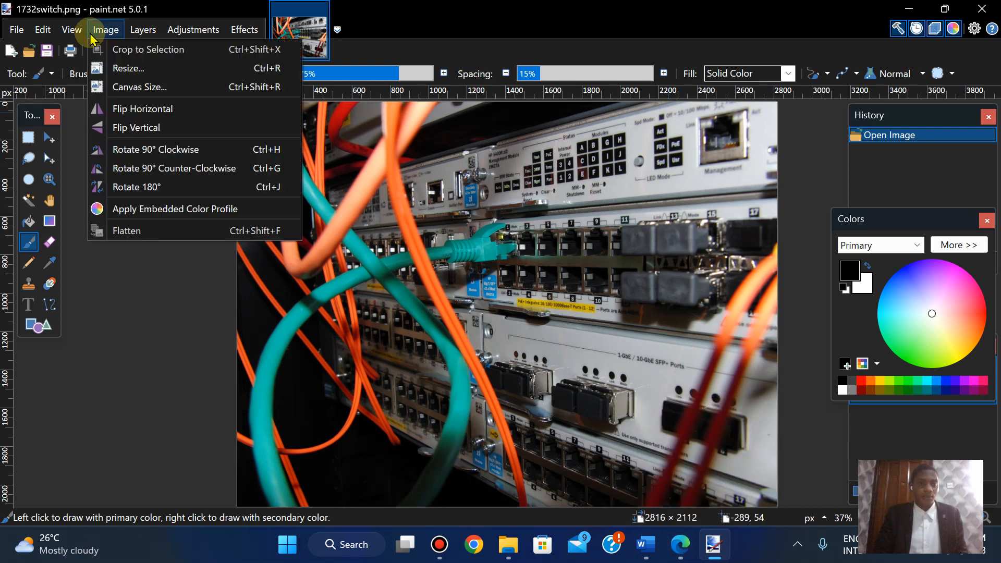
click(121, 341)
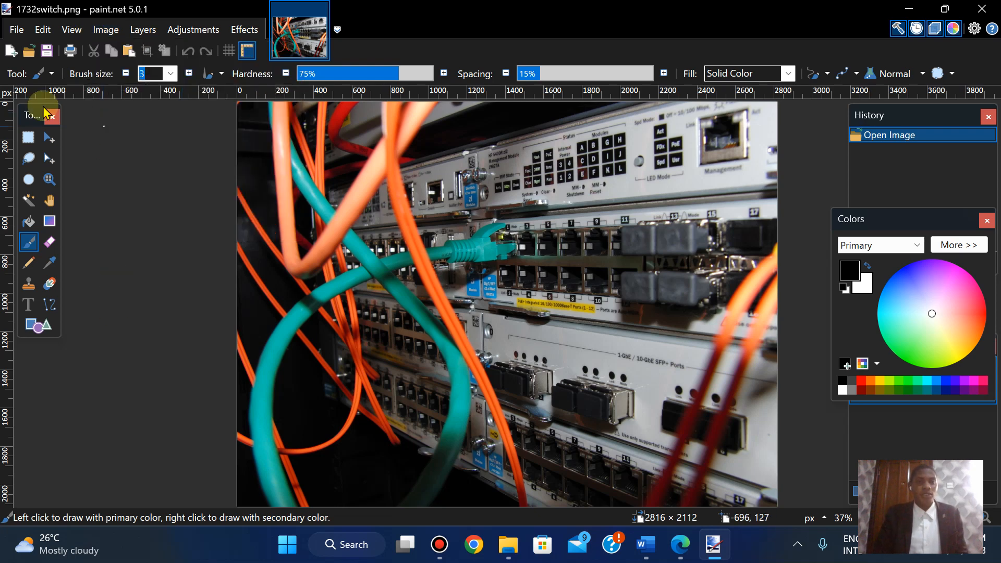
click(15, 30)
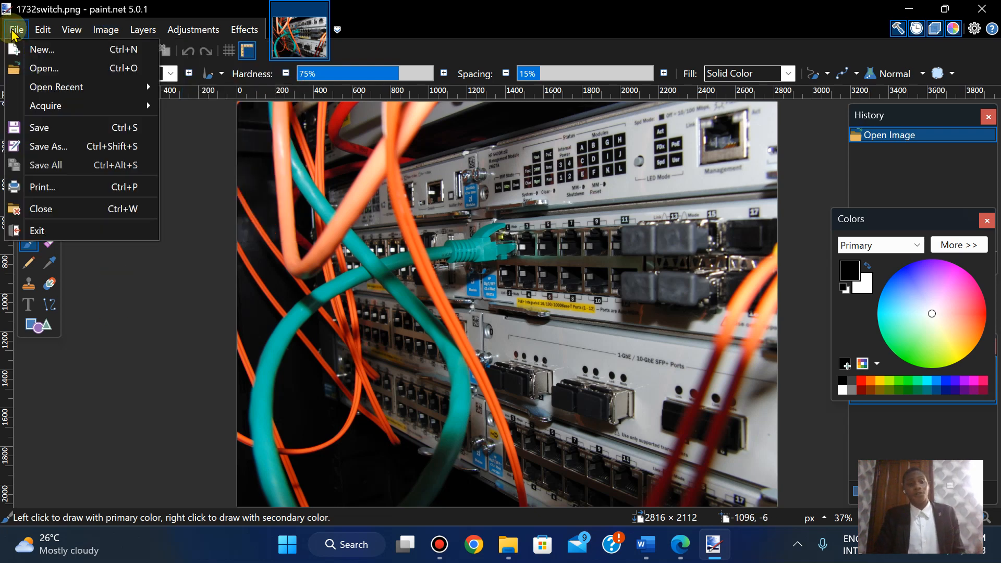
click(72, 154)
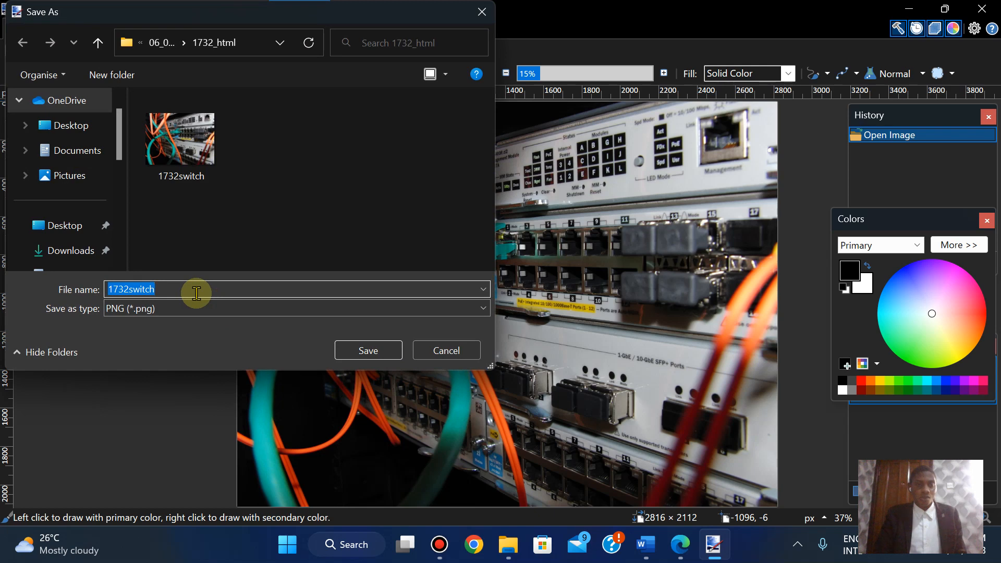
click(682, 550)
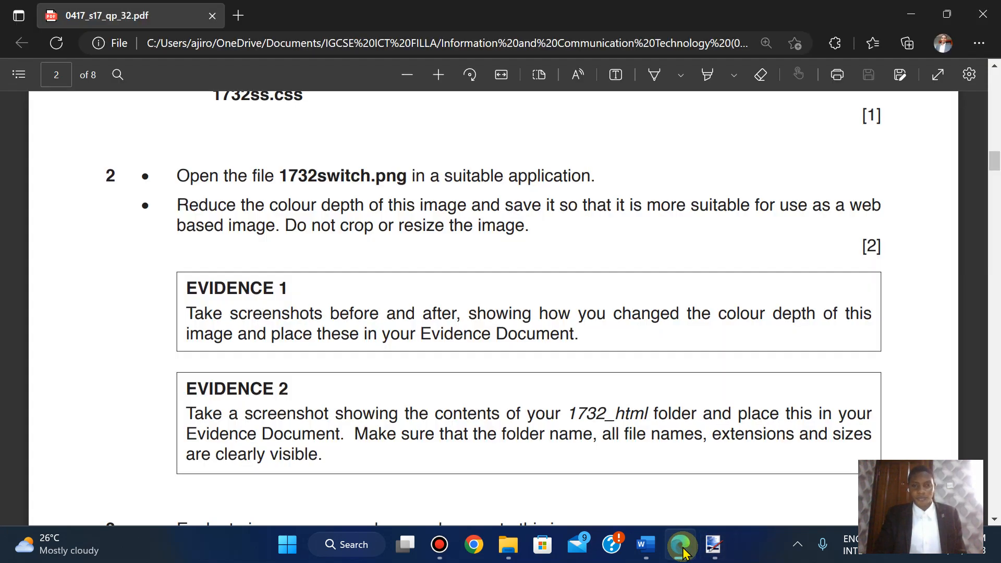
click(682, 550)
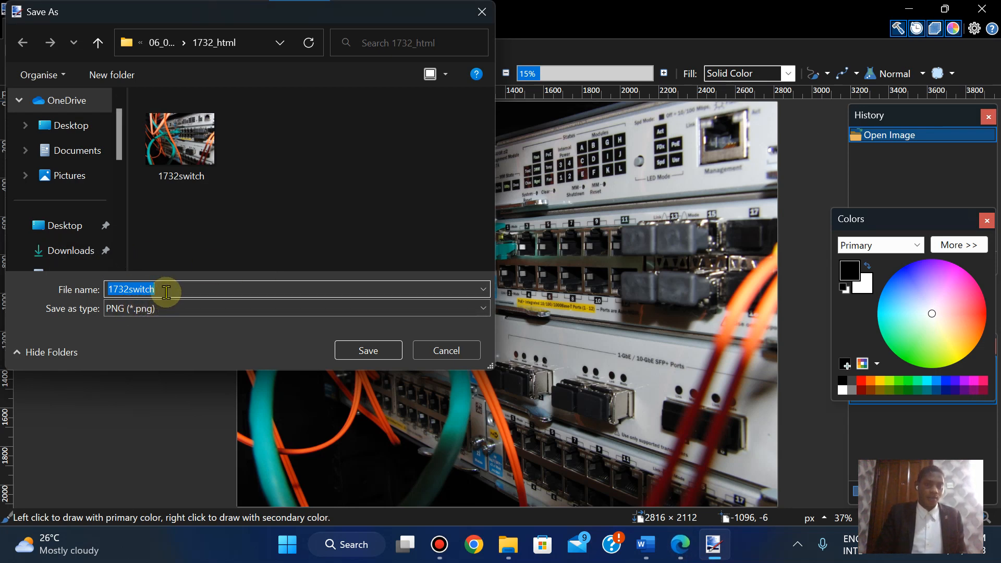
Step: Decline replacing 1732switch.png and save a PNG copy named '1732switch 1'
click(358, 352)
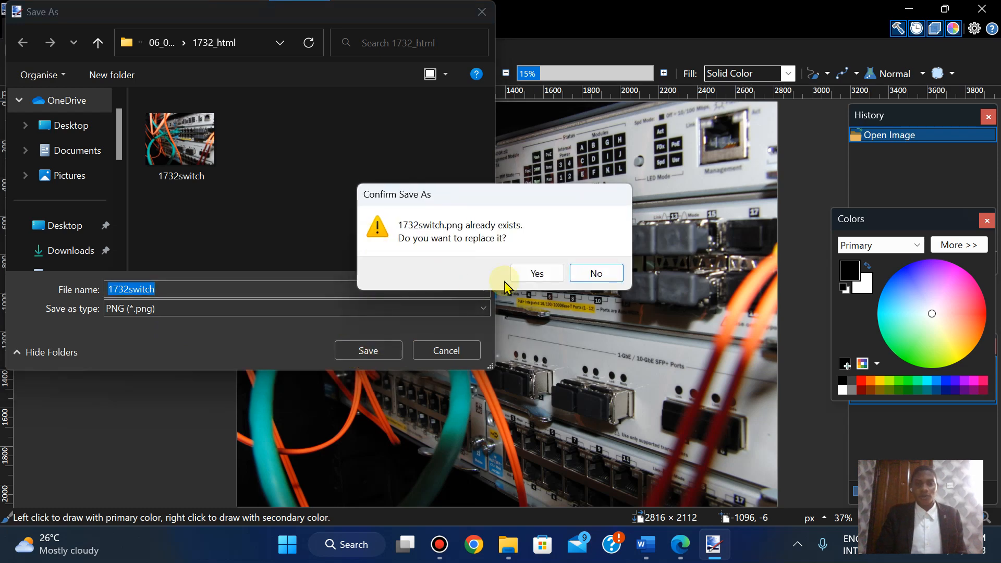
click(585, 275)
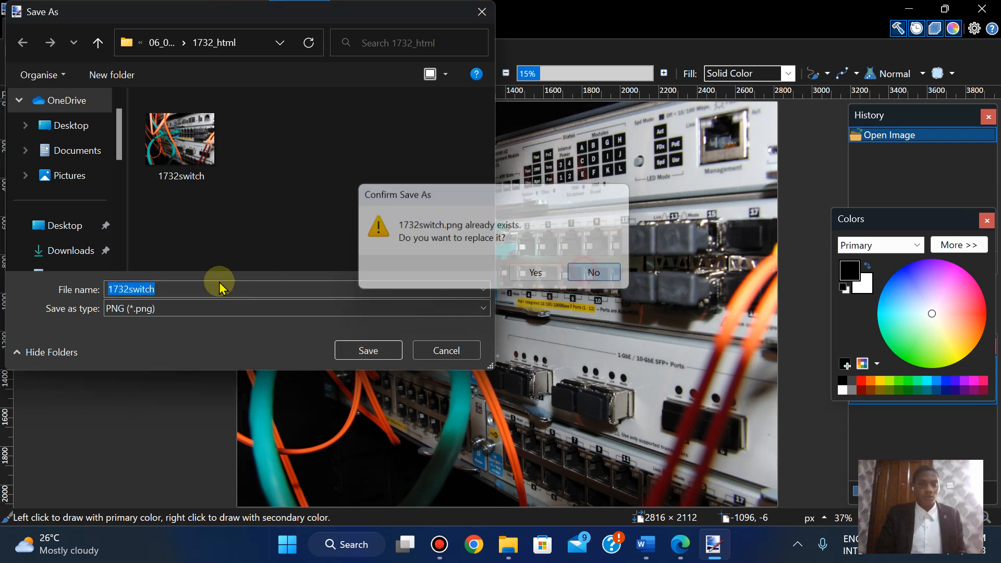
click(173, 288)
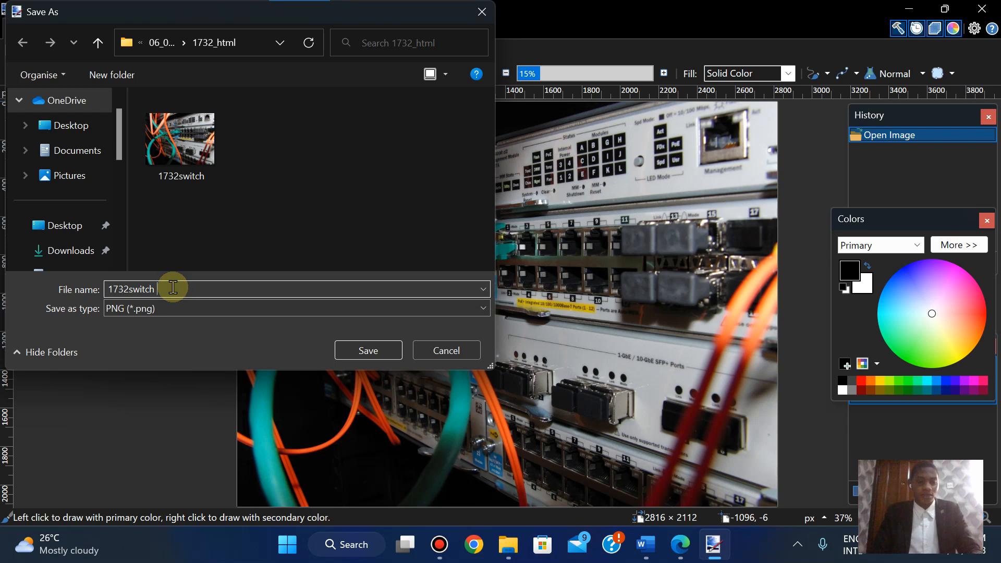
text(1)
click(371, 352)
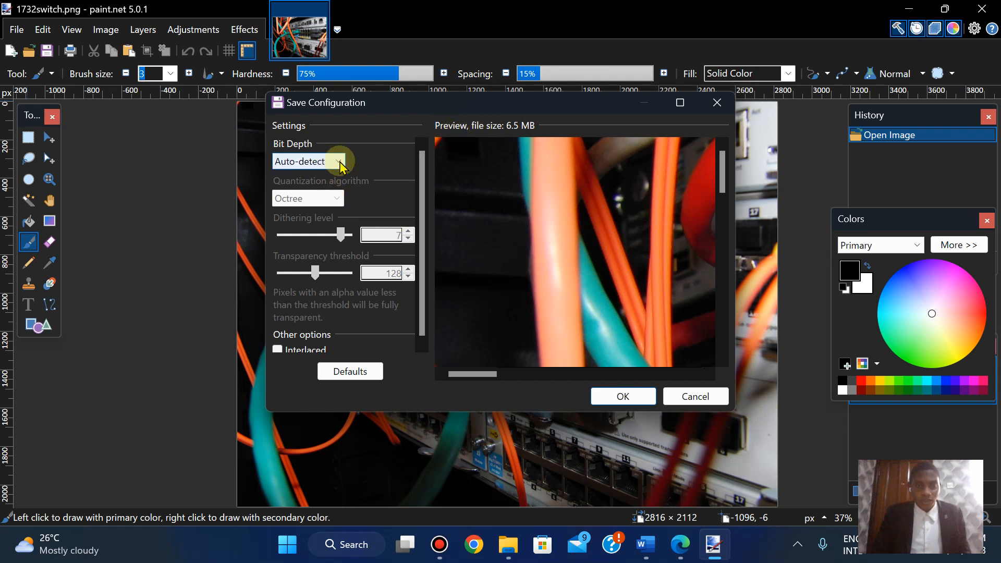
Step: Try 32-bit and 24-bit PNG depths, settle on 32-bit, and bring up Start search
click(341, 164)
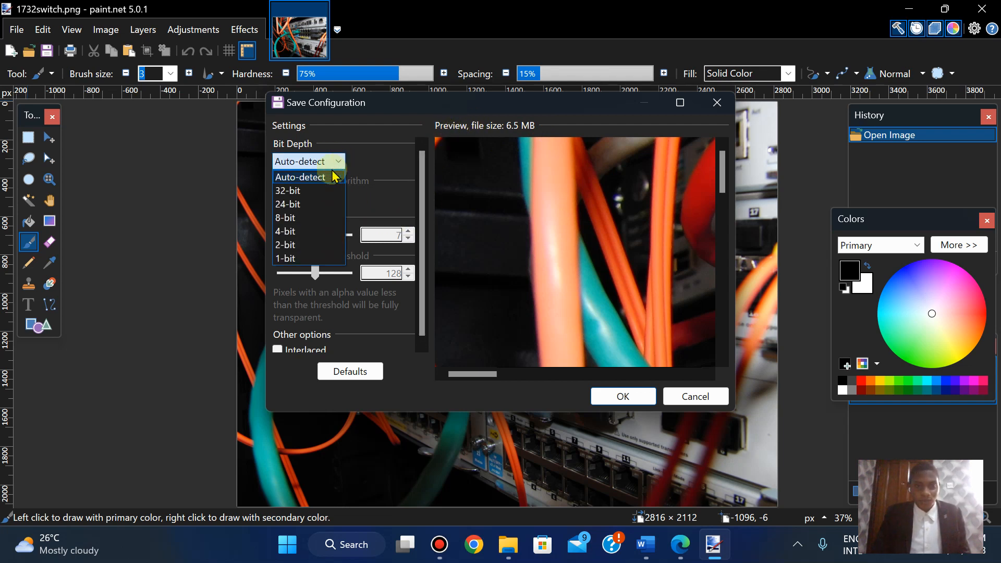
click(311, 190)
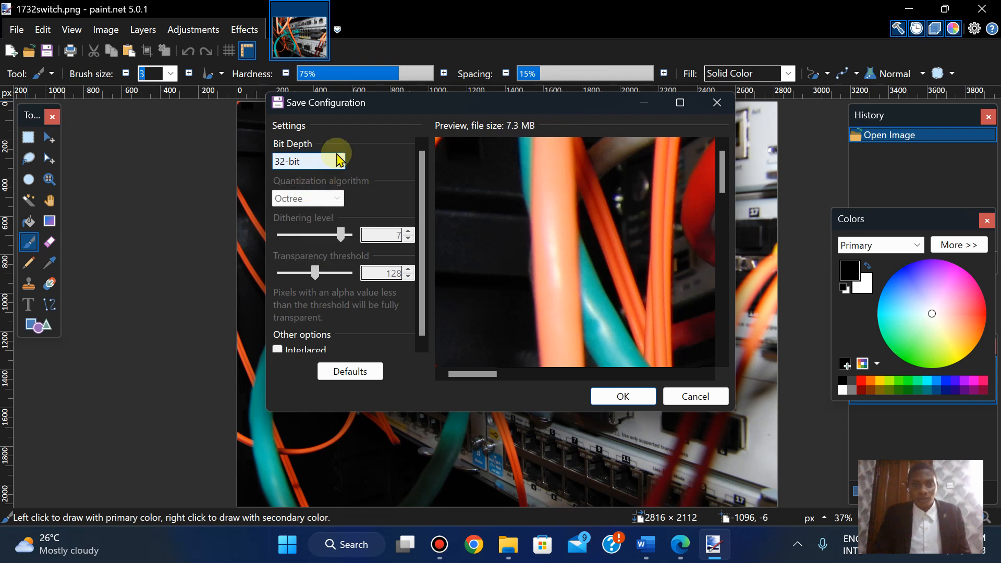
click(338, 162)
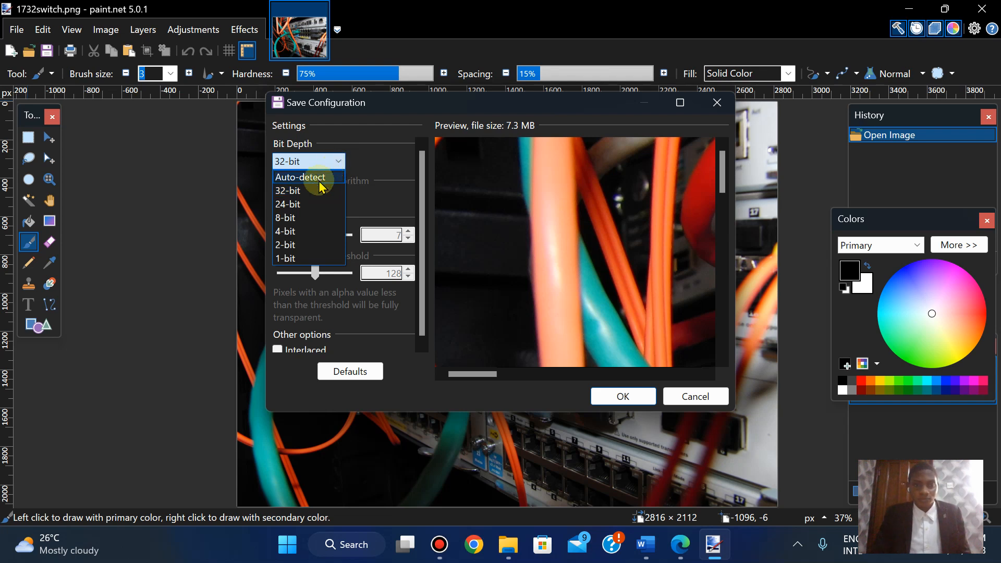
click(311, 204)
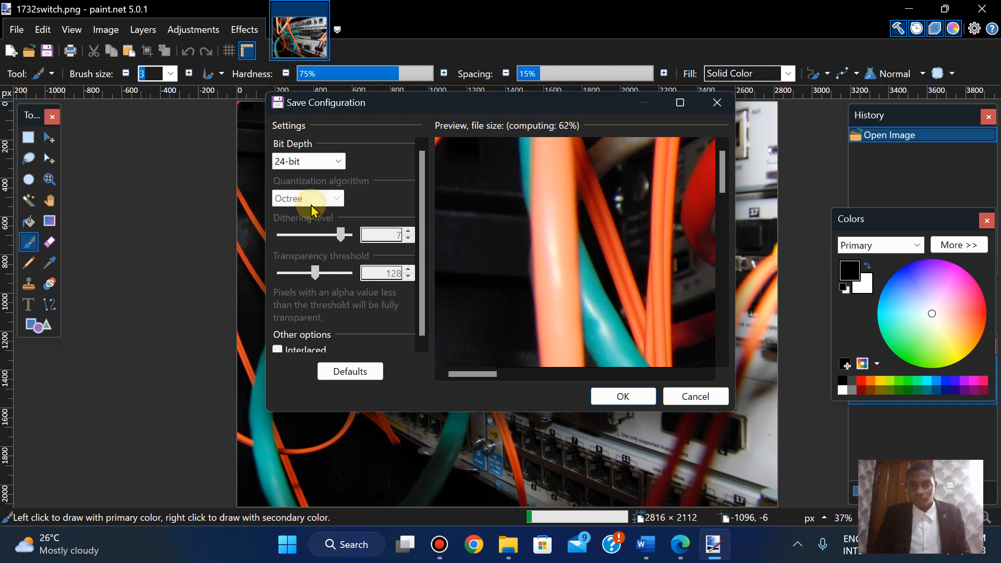
click(337, 164)
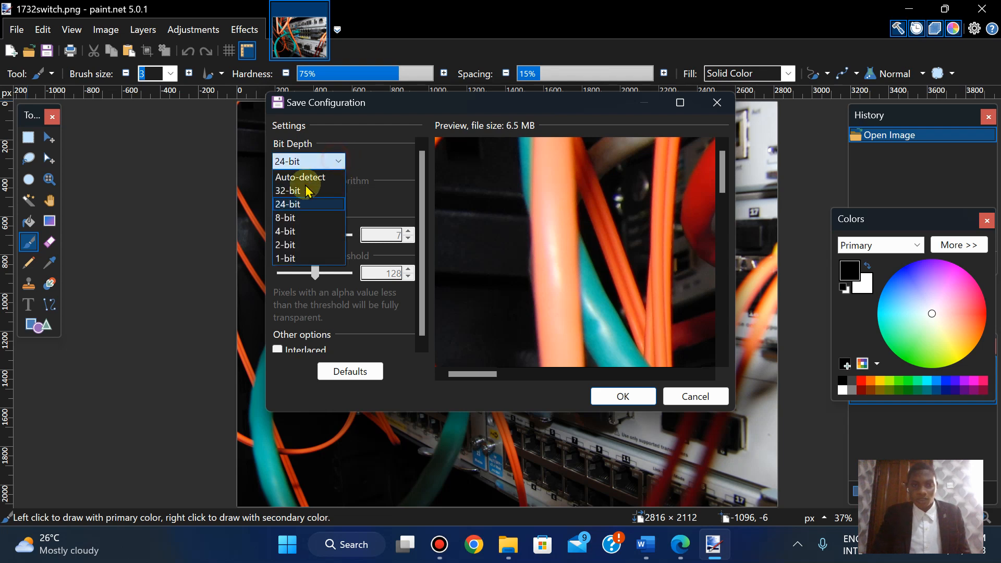
click(308, 191)
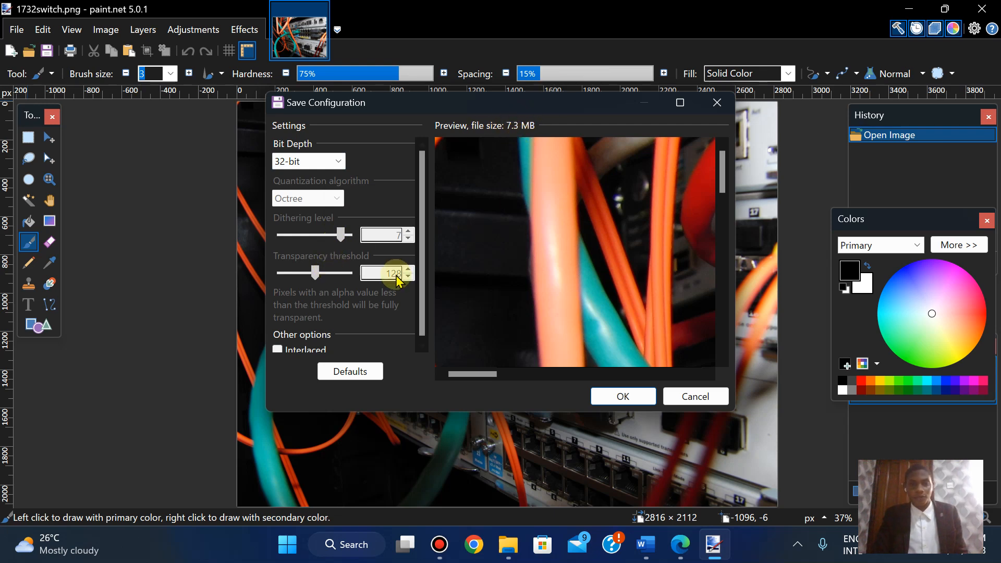
key(super)
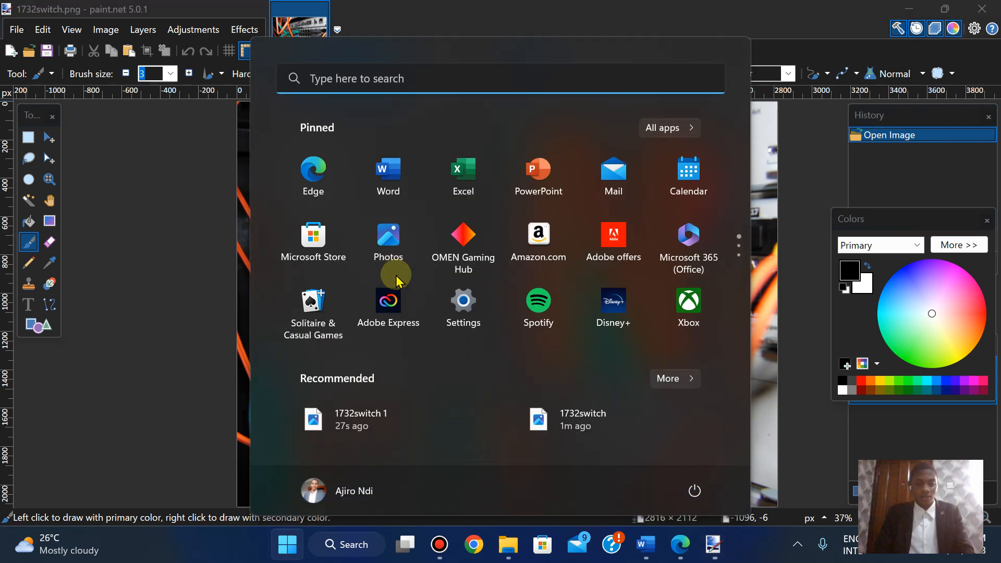
Step: Launch Snipping Tool via 'sni' and snip the 32-bit PNG Save Configuration dialog
text(snipping Tool)
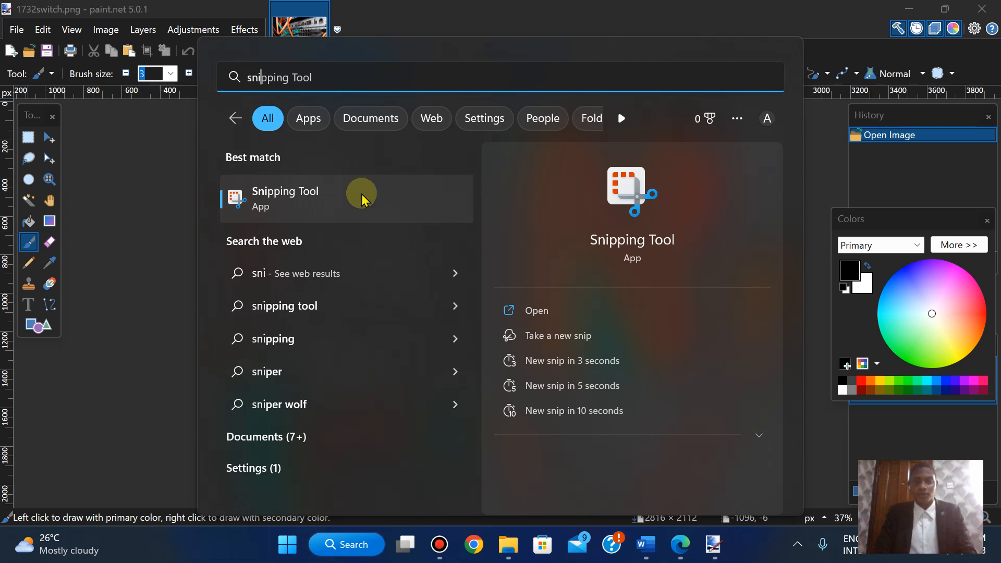
click(362, 197)
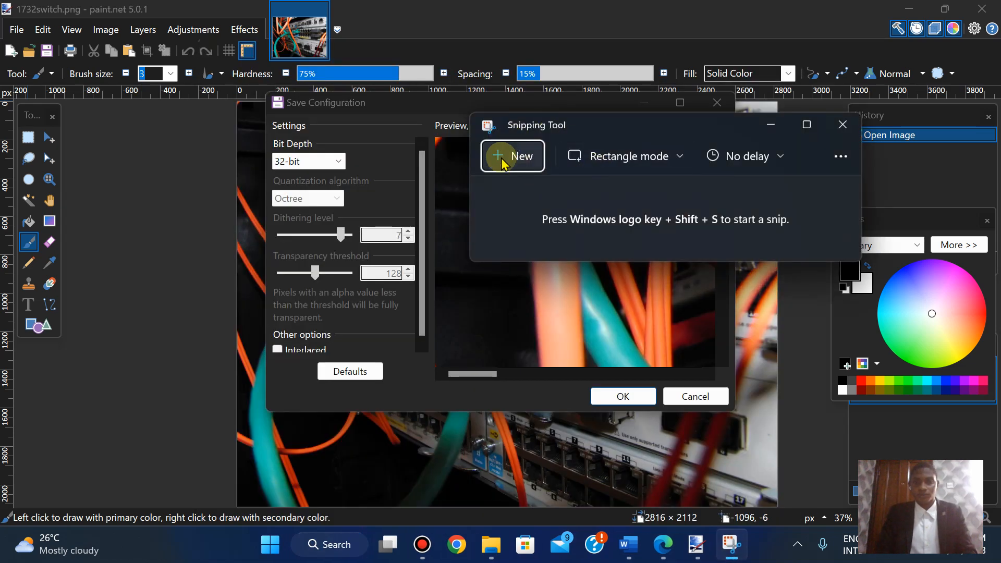
click(501, 163)
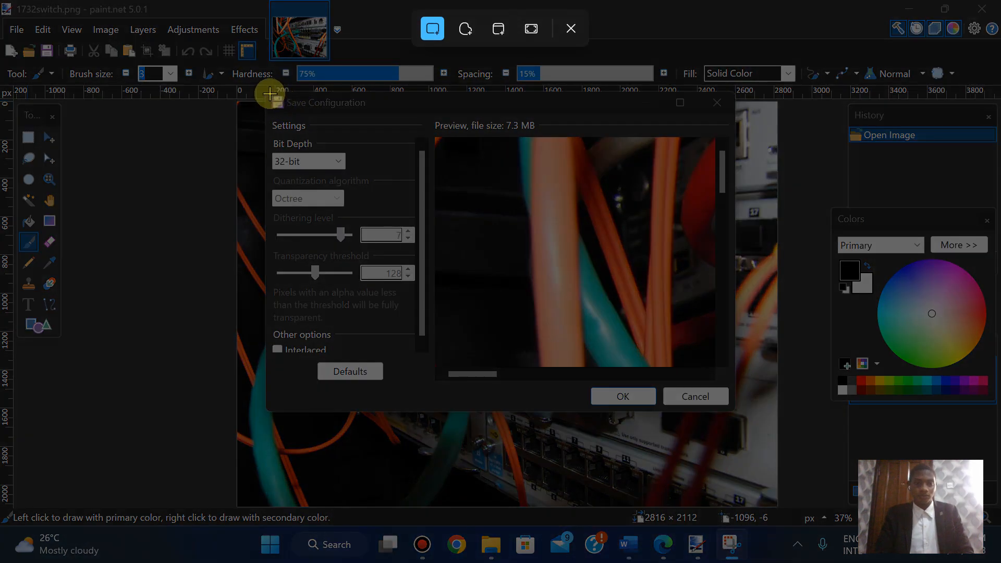
drag(267, 94, 734, 413)
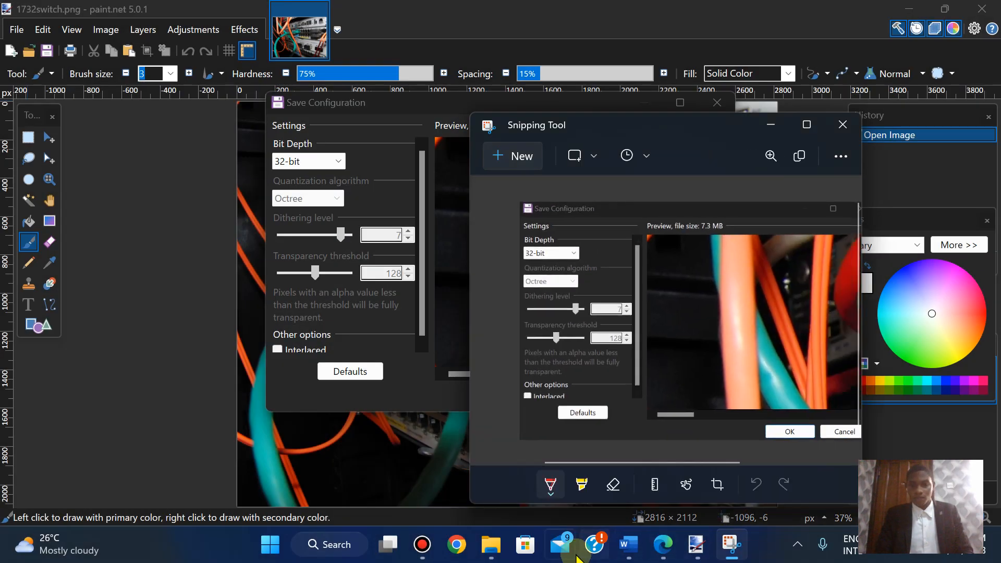
Step: Paste the 32-bit settings snip on the blank line under Evidence 1's original-image prompt
mouse_move(626, 547)
click(600, 435)
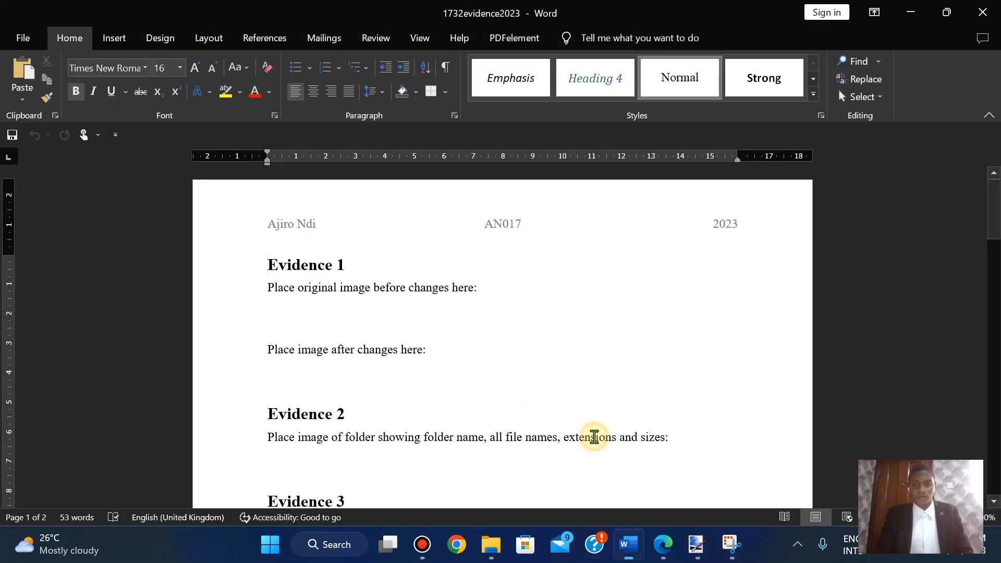
click(663, 544)
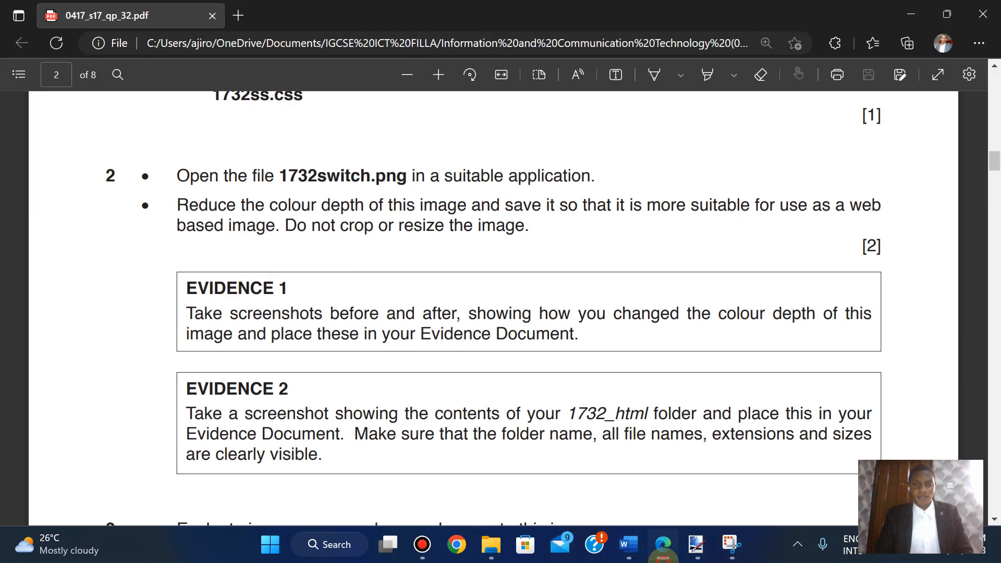
click(663, 561)
click(271, 324)
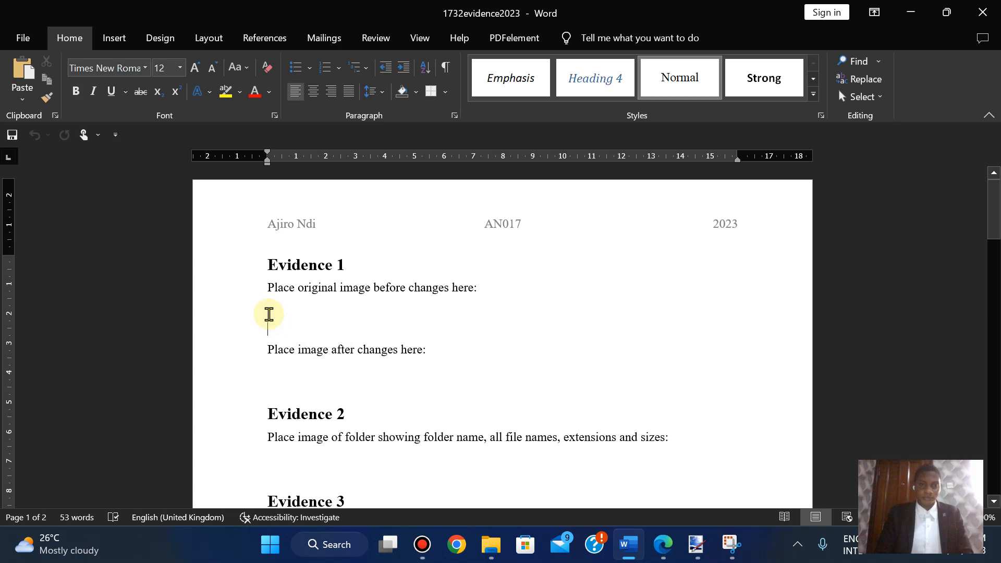
key(ctrl+v)
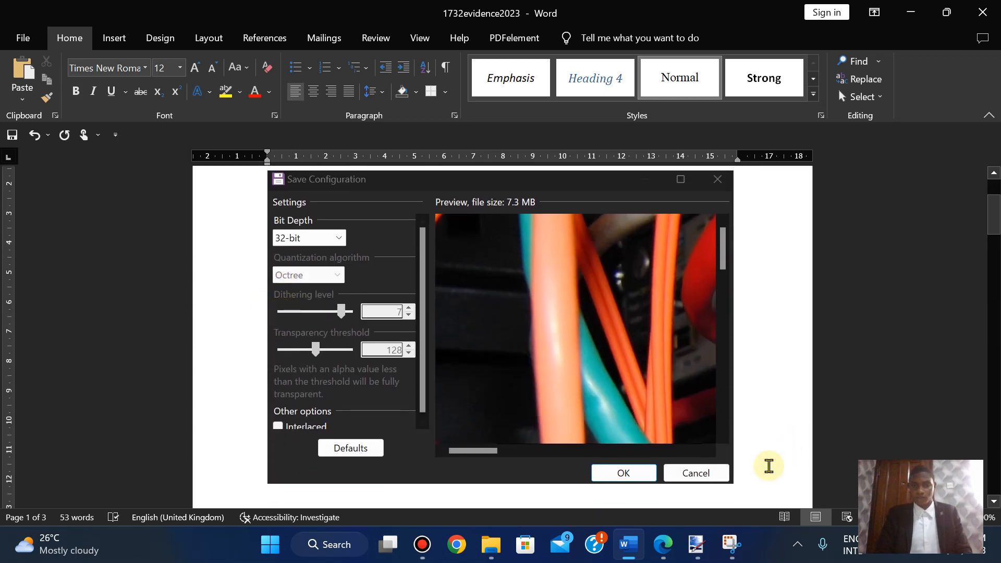
Step: Glance at the exam PDF and the snip, then return to paint.net's save settings
click(662, 532)
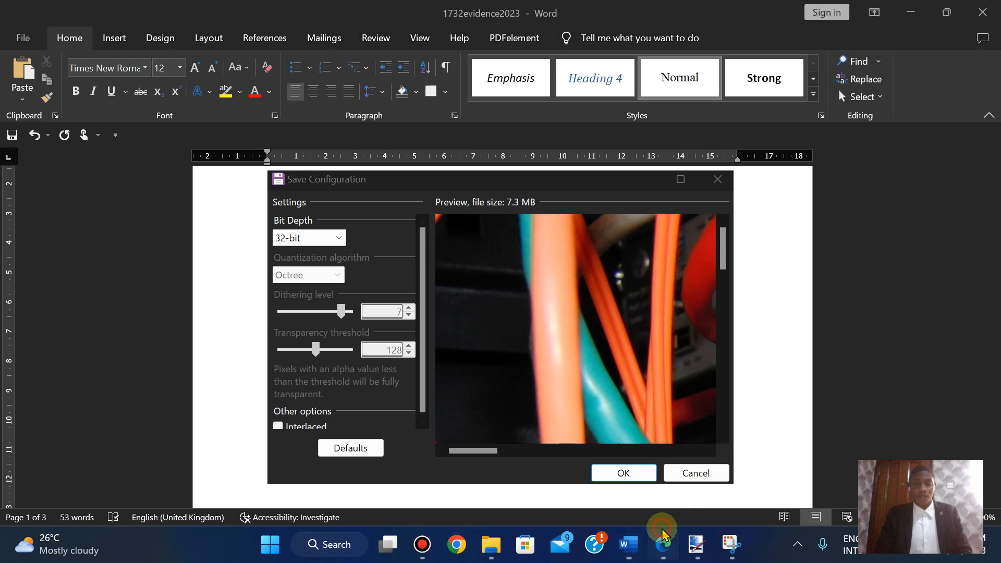
mouse_move(711, 550)
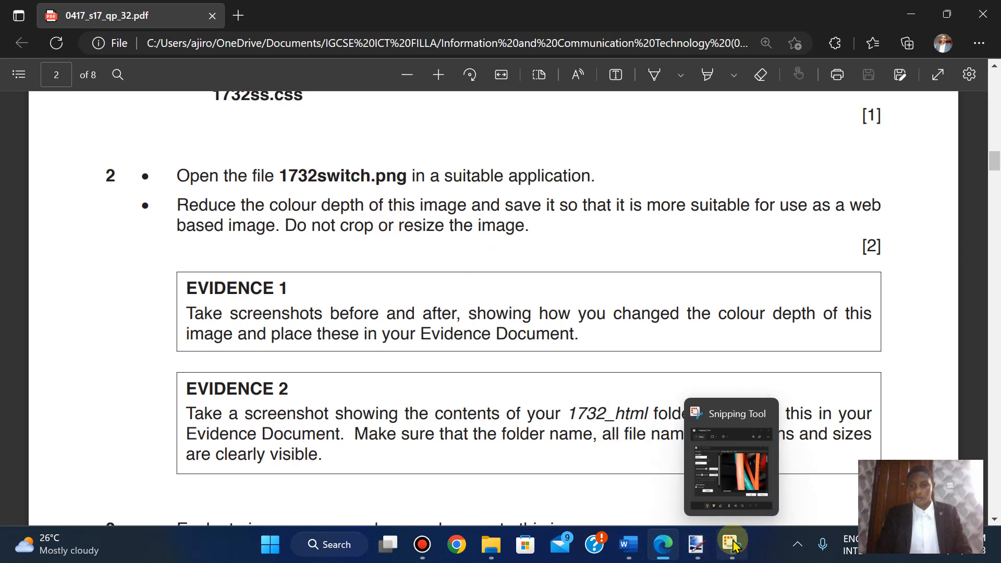
click(732, 469)
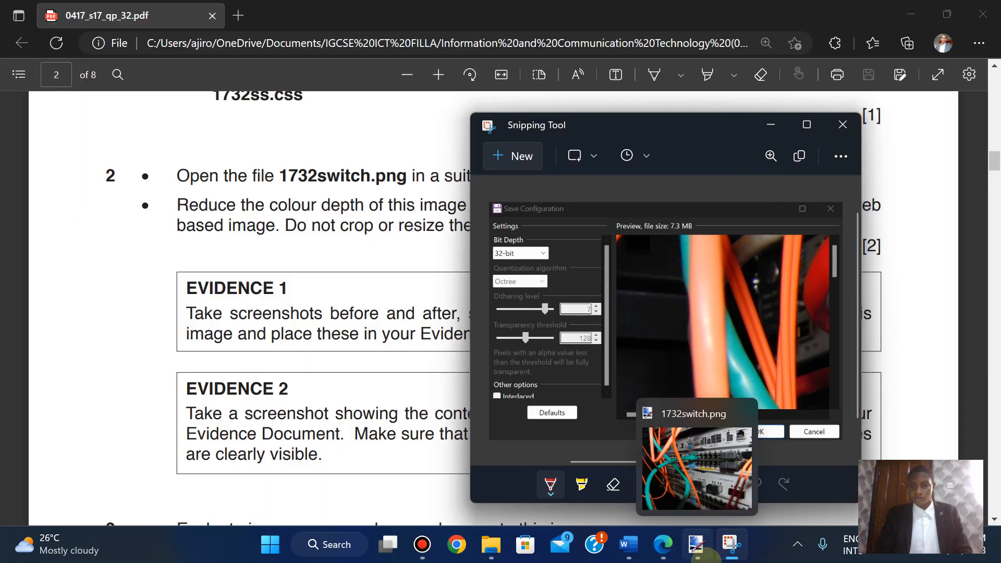
click(701, 553)
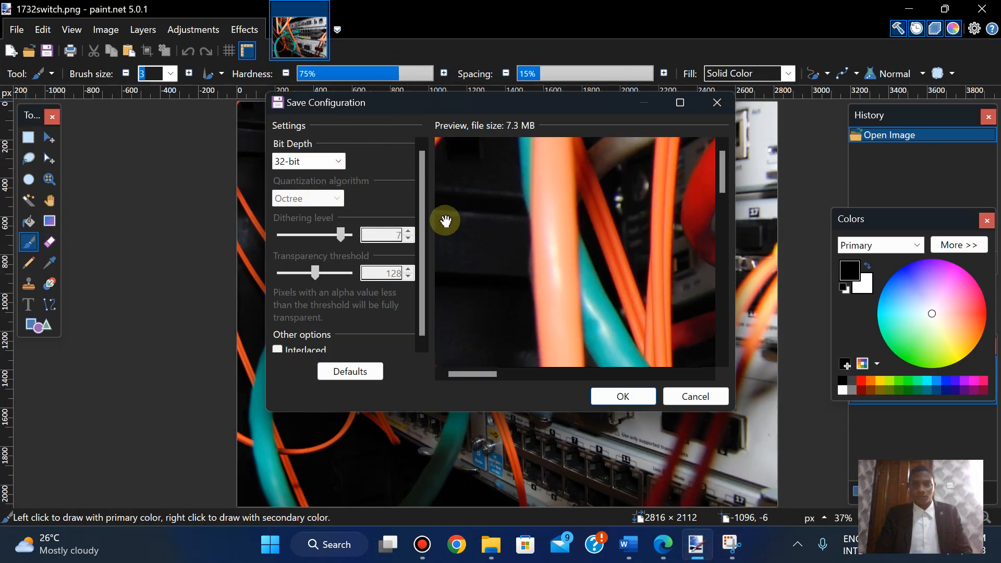
Step: Save 1732switch 1.png, then Save As a JPEG named '1732switch 2'
click(622, 396)
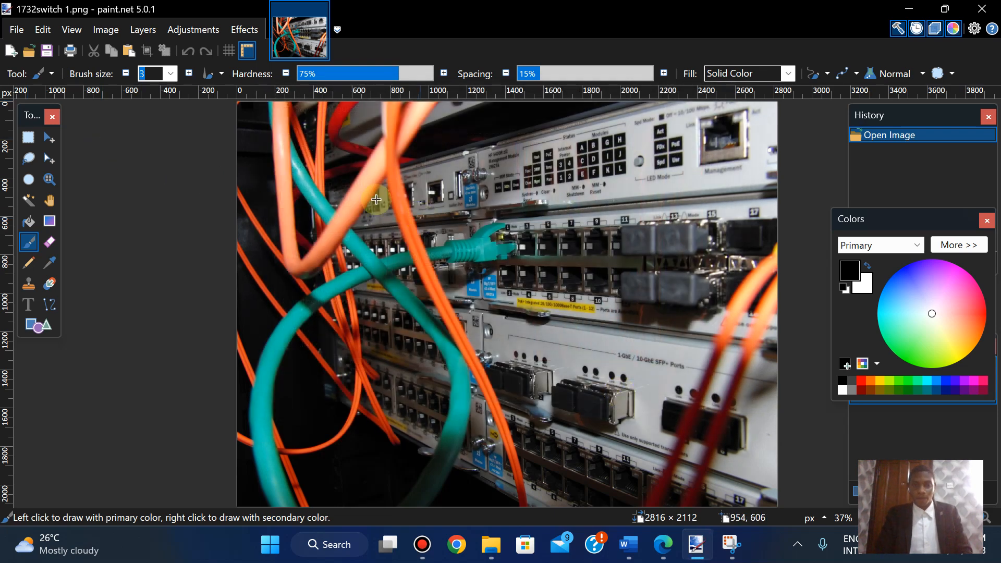
click(17, 29)
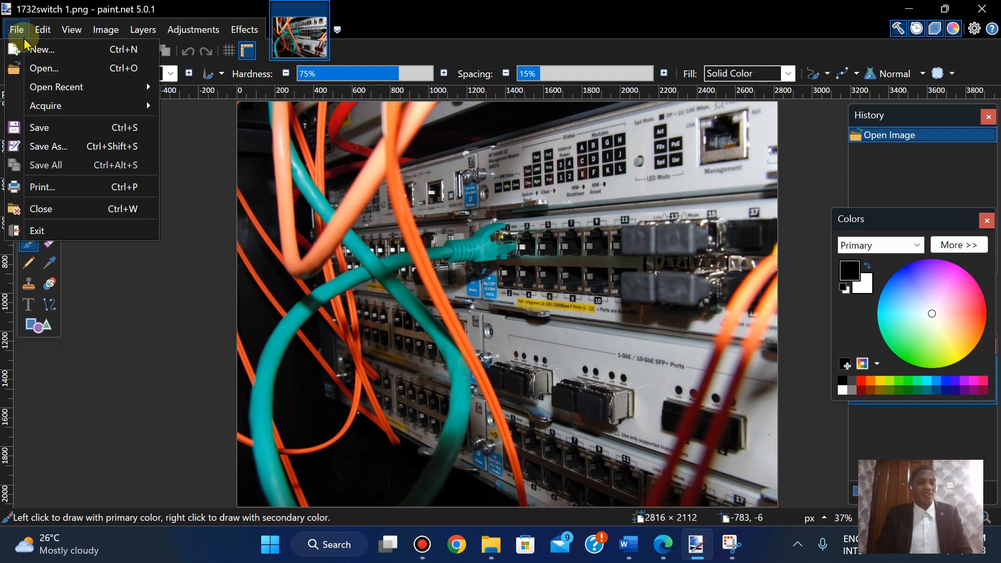
click(50, 150)
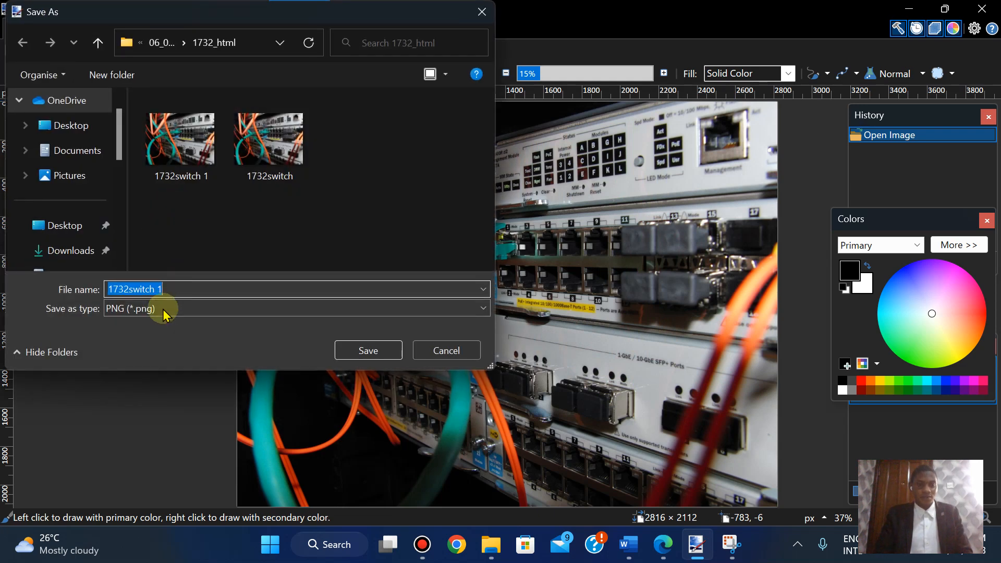
click(163, 309)
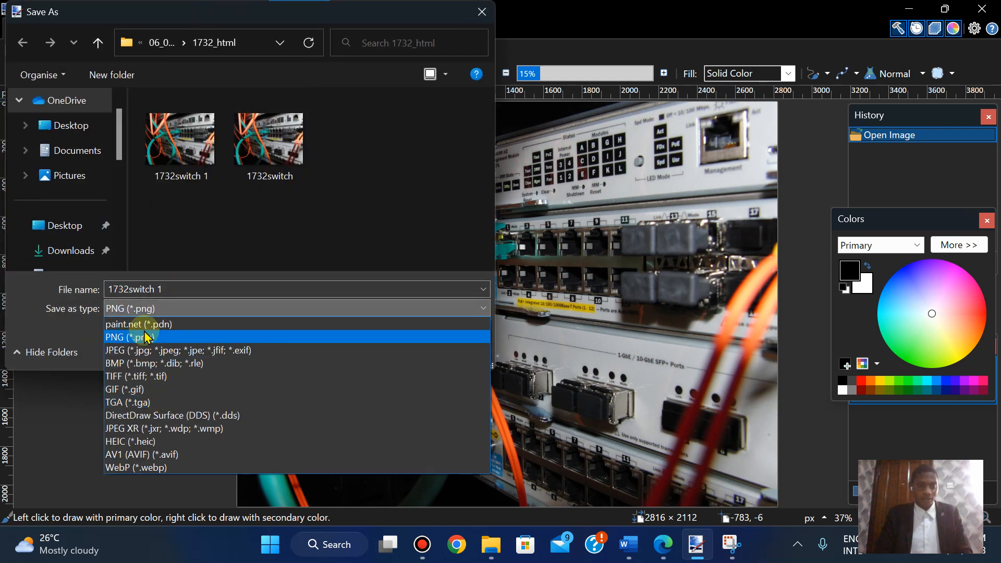
click(145, 350)
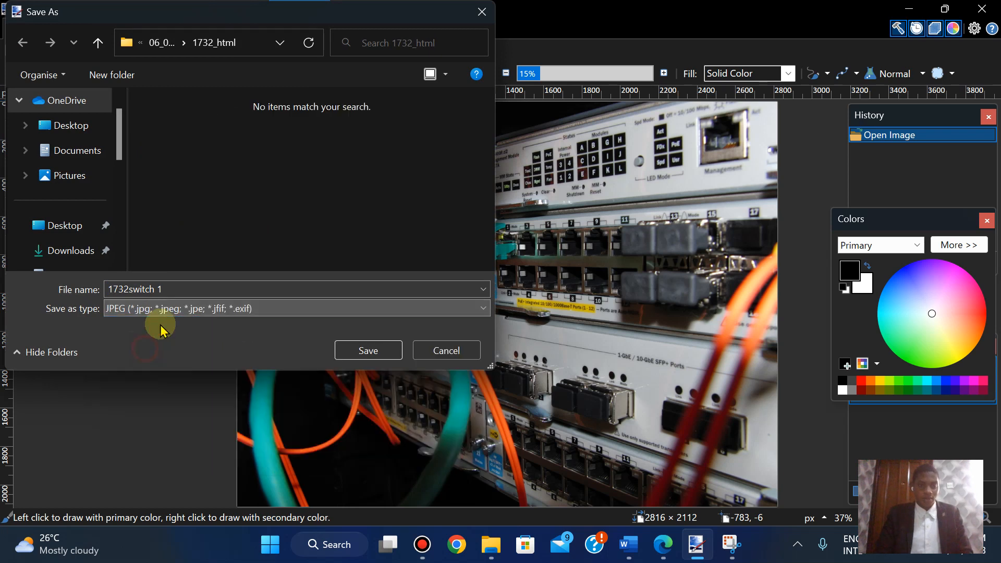
click(169, 288)
key(BackSpace)
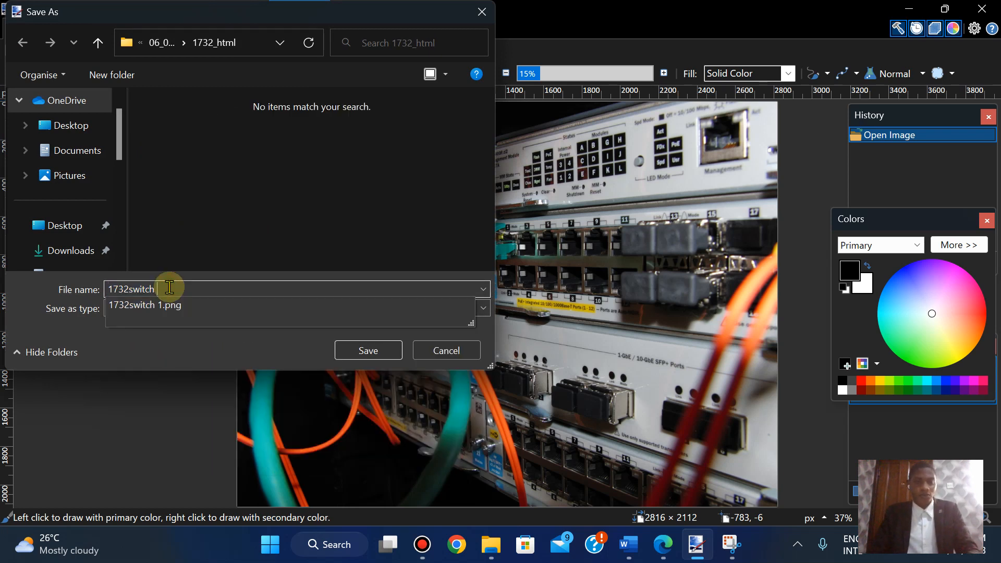
text(2)
click(374, 357)
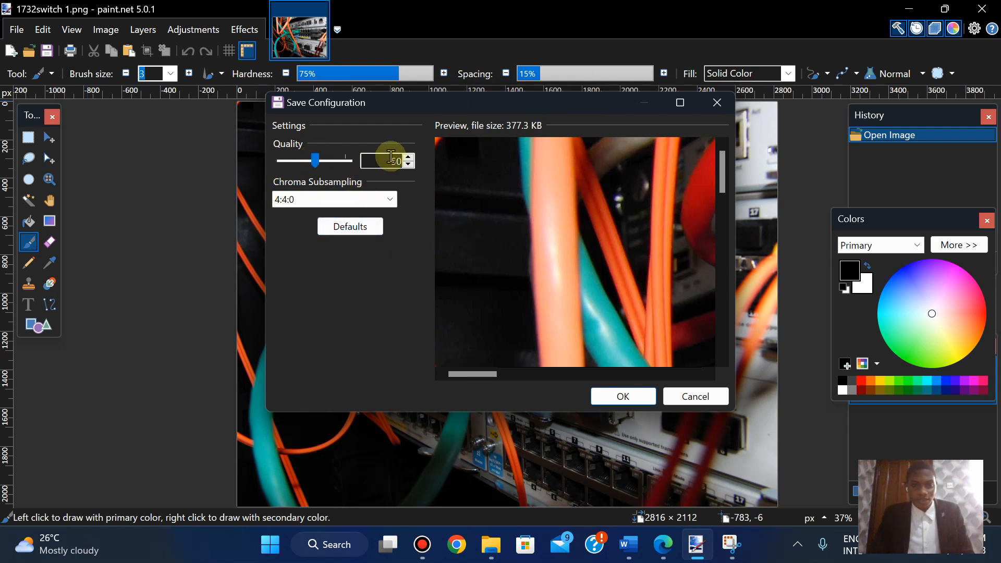
Step: Bring the JPEG quality down to 50, giving a 377.3 KB preview
drag(319, 163, 369, 164)
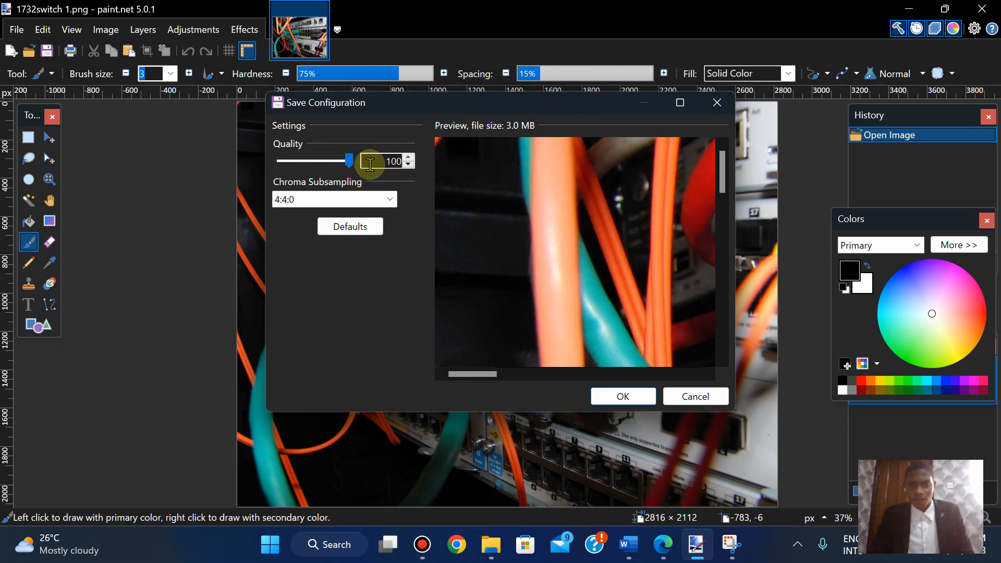
click(408, 166)
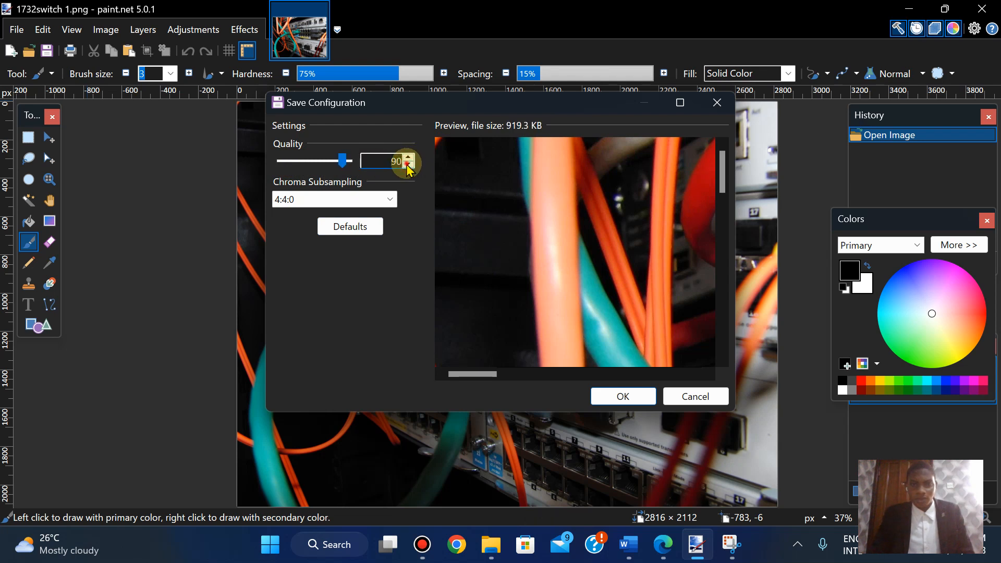
click(409, 166)
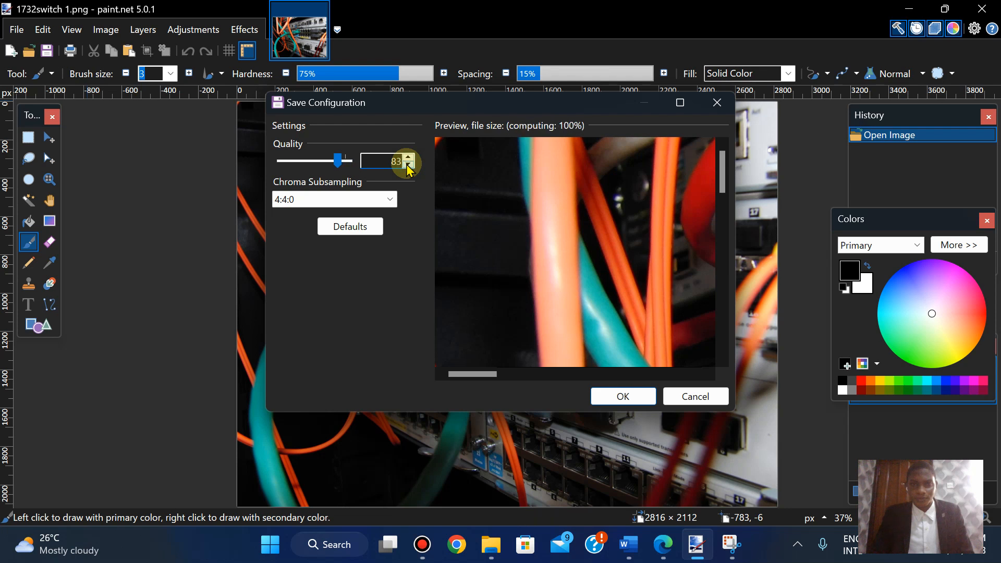
click(408, 165)
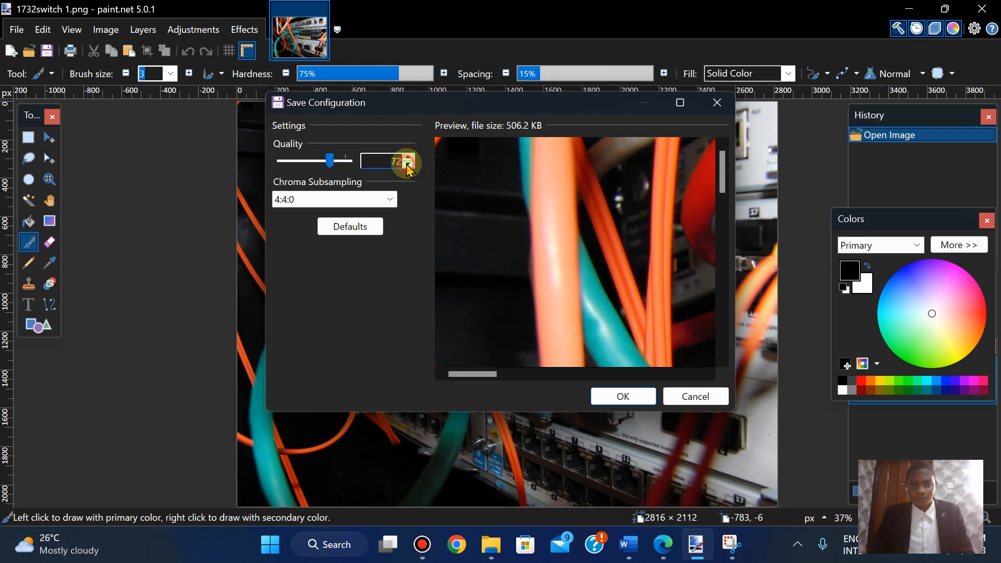
click(408, 166)
click(408, 166)
click(408, 166)
click(408, 165)
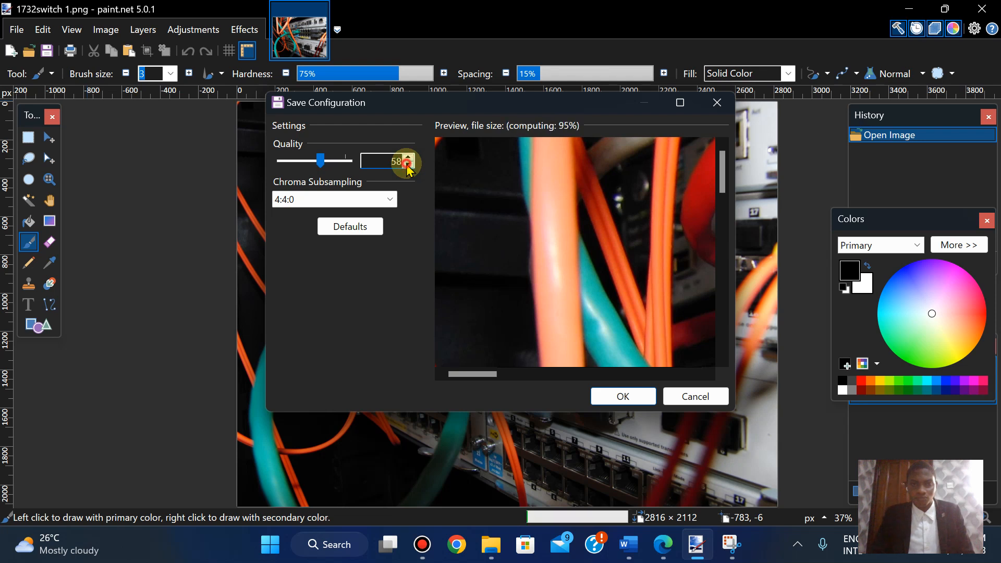
click(408, 166)
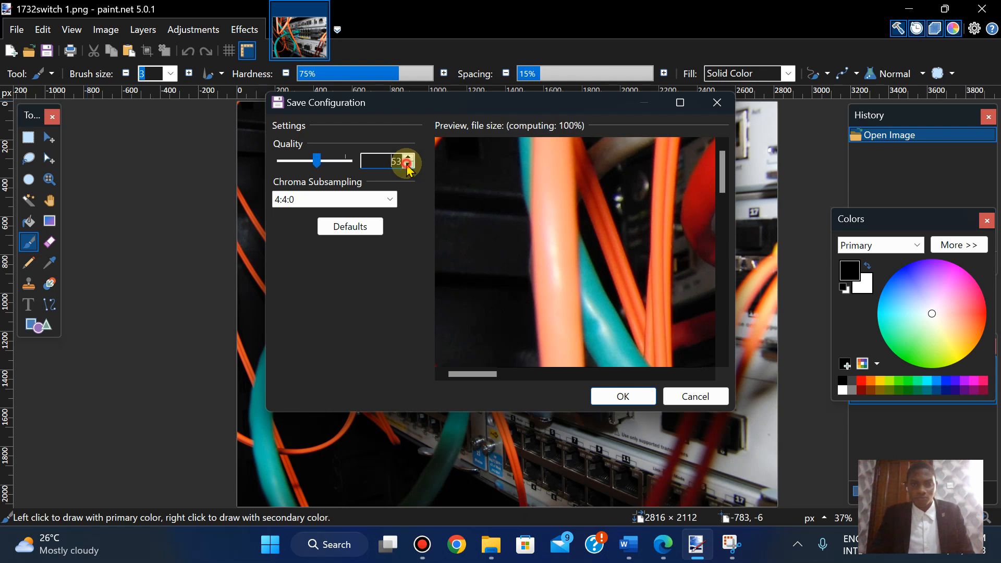
click(408, 166)
click(408, 166)
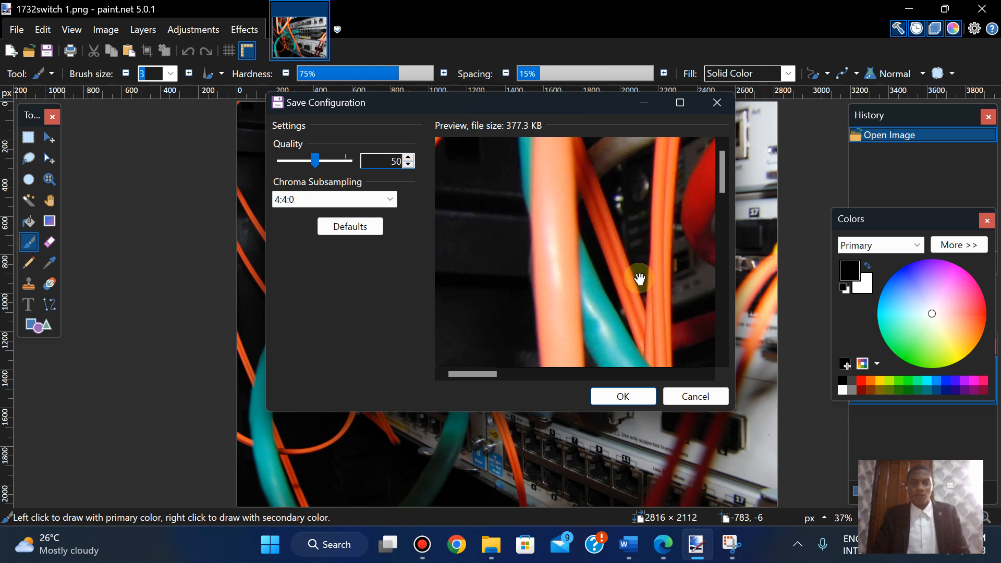
click(730, 545)
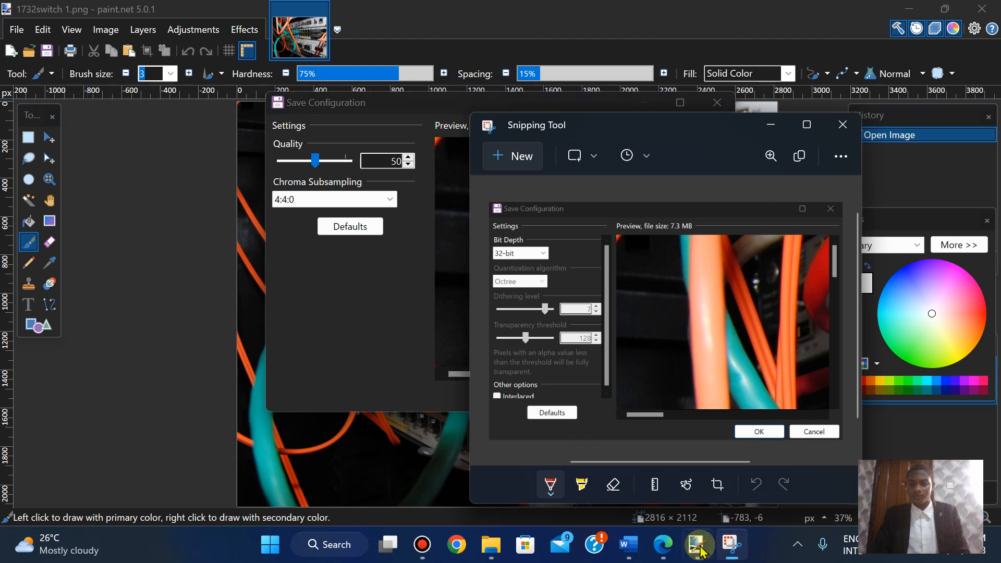
Step: Snip the Save Configuration dialog showing JPEG quality 50 and the 377.3 KB size
mouse_move(732, 549)
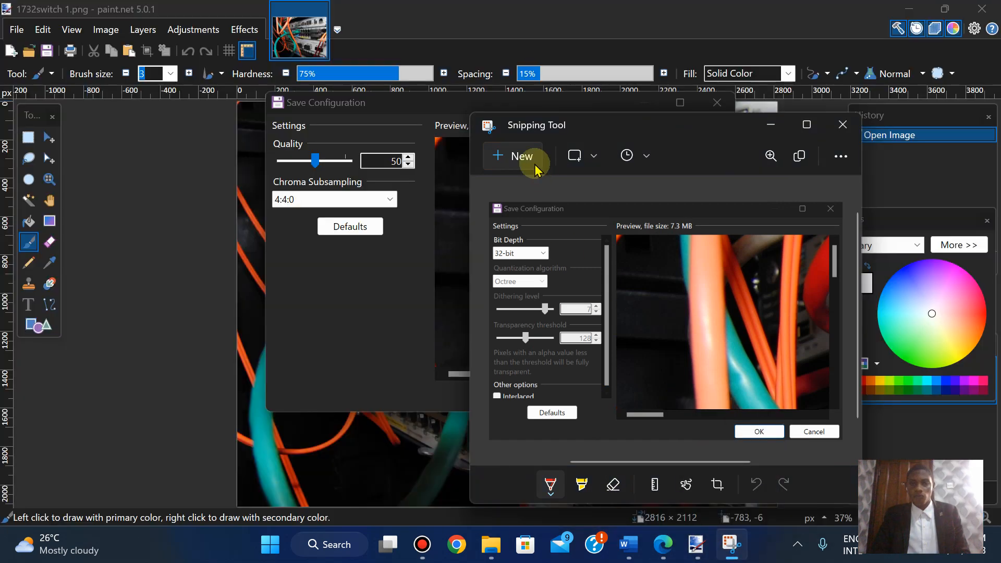
click(522, 155)
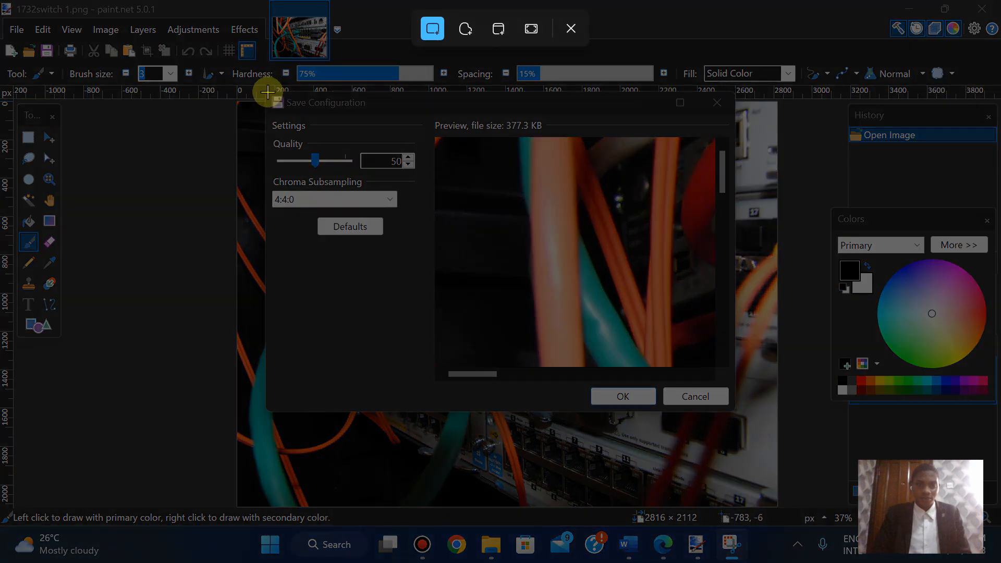
drag(266, 94, 735, 408)
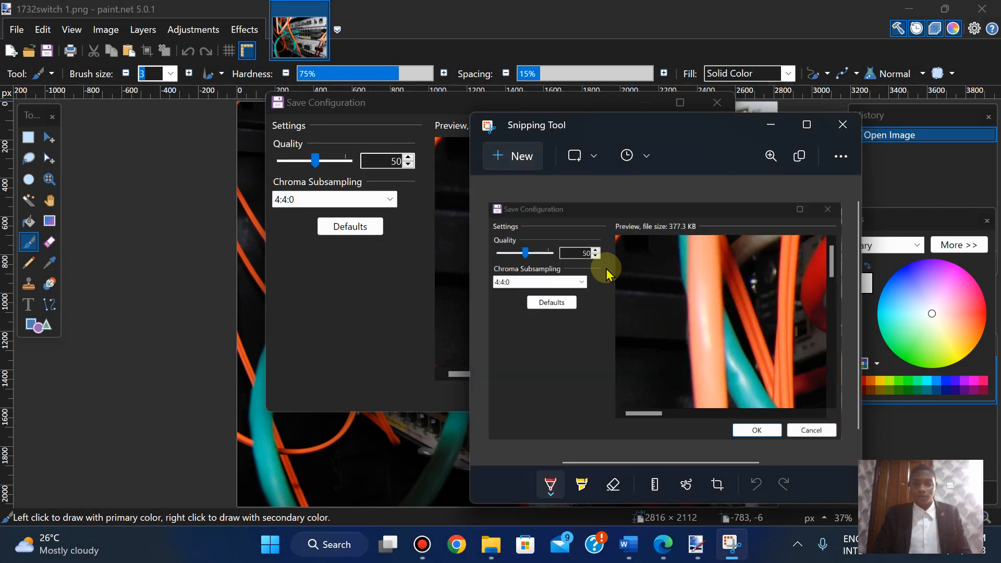
mouse_move(625, 548)
click(608, 424)
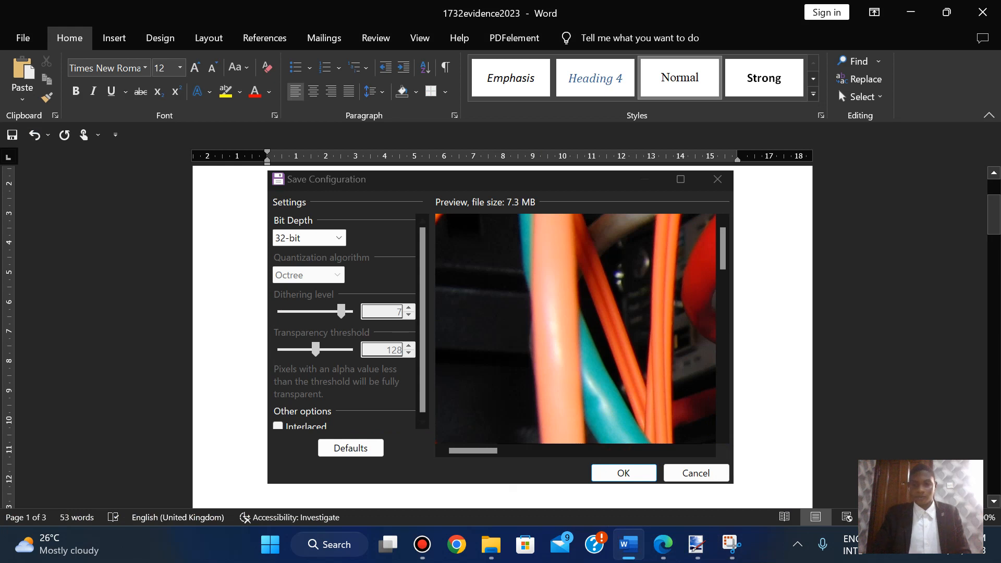
Step: Paste the quality-50 snip into the evidence document and confirm saving 1732switch 2.jpg
key(ctrl+v)
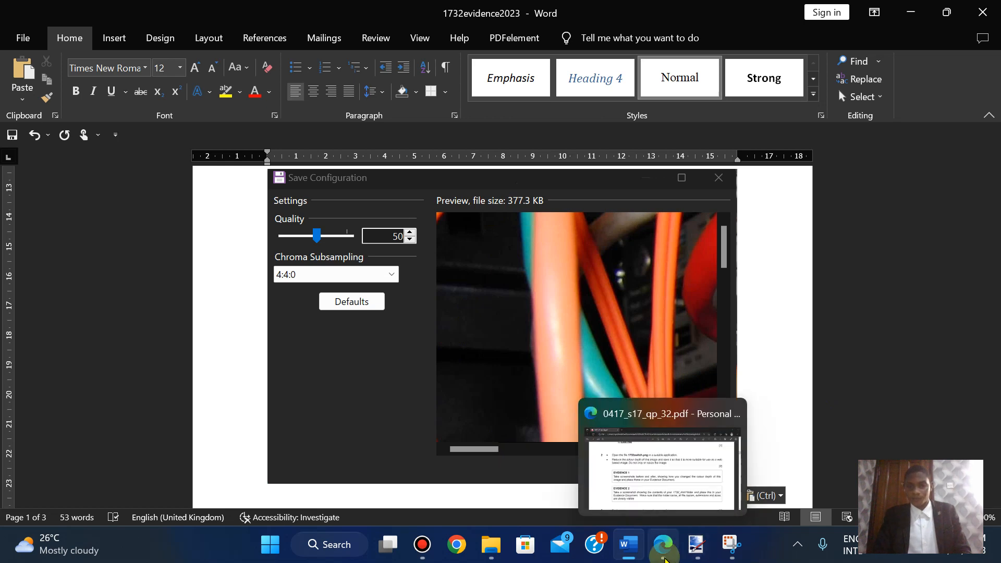
click(664, 559)
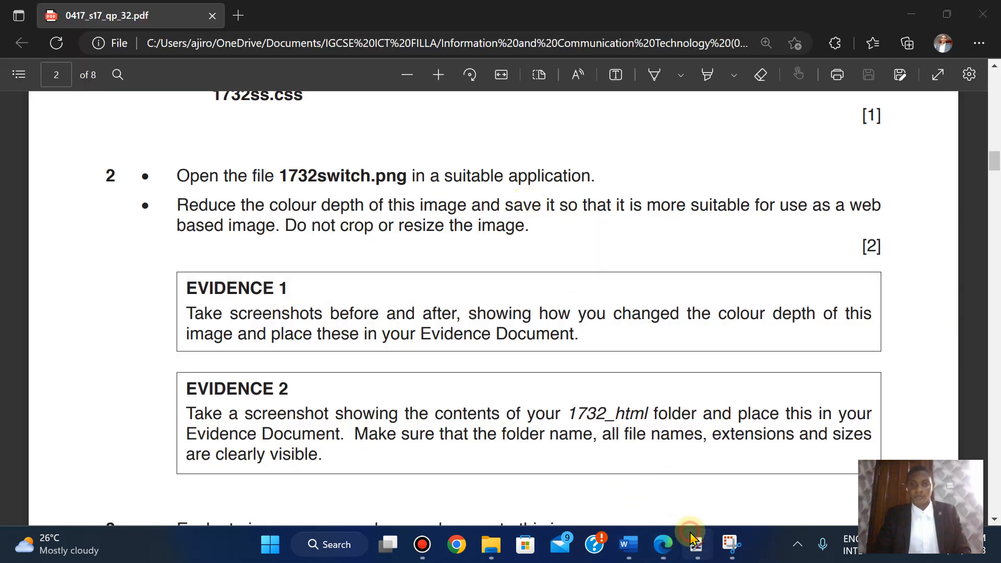
click(693, 540)
click(634, 397)
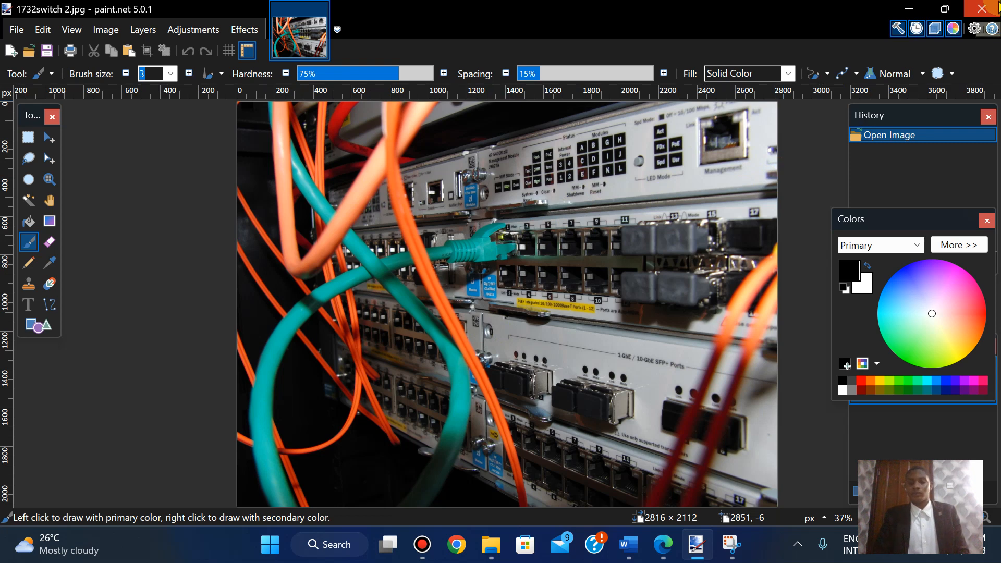
Step: Scroll the exam PDF to question 3 and Evidence 3, then open the 1732_html folder
click(664, 552)
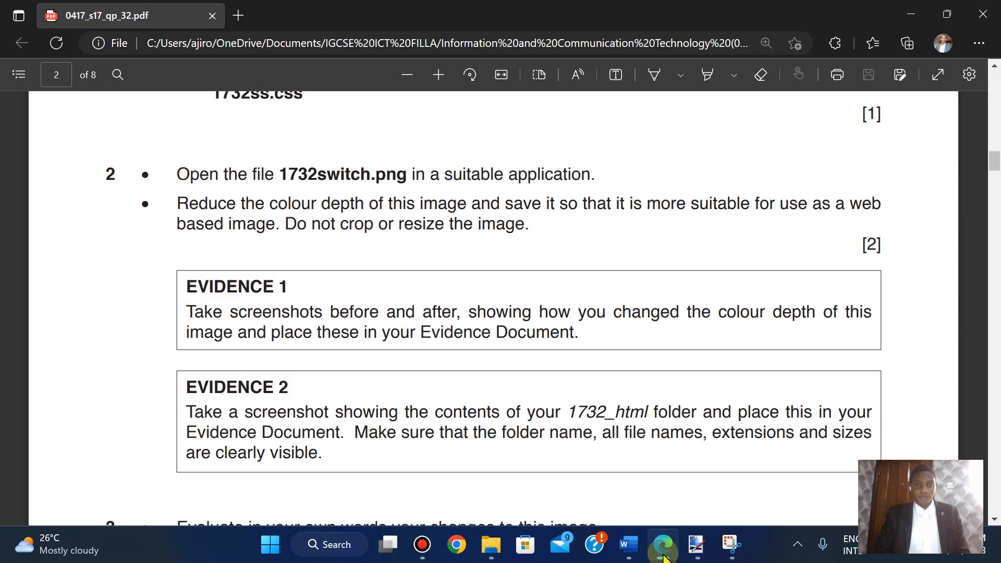
key(Down)
key(Down)
key(Down)
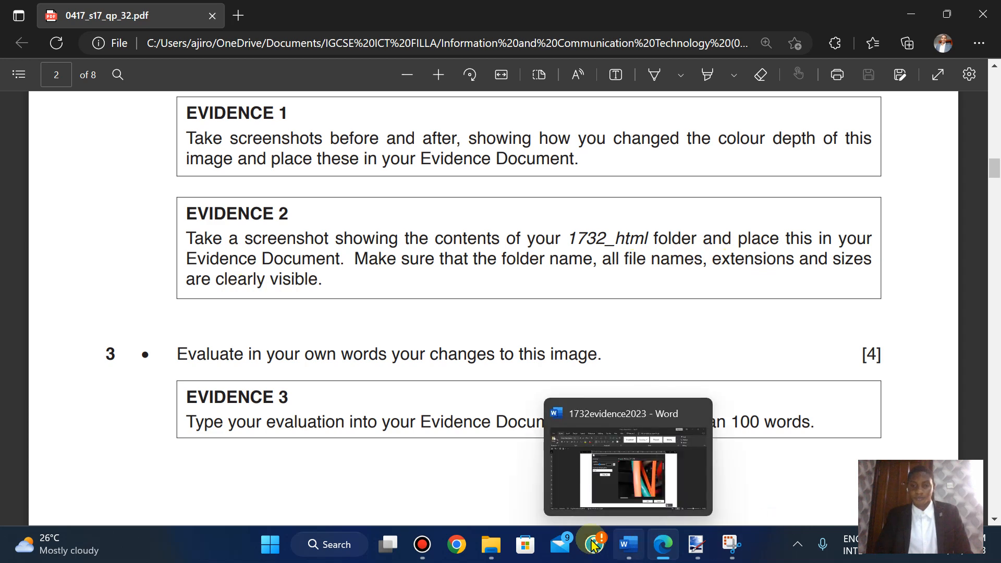
click(490, 547)
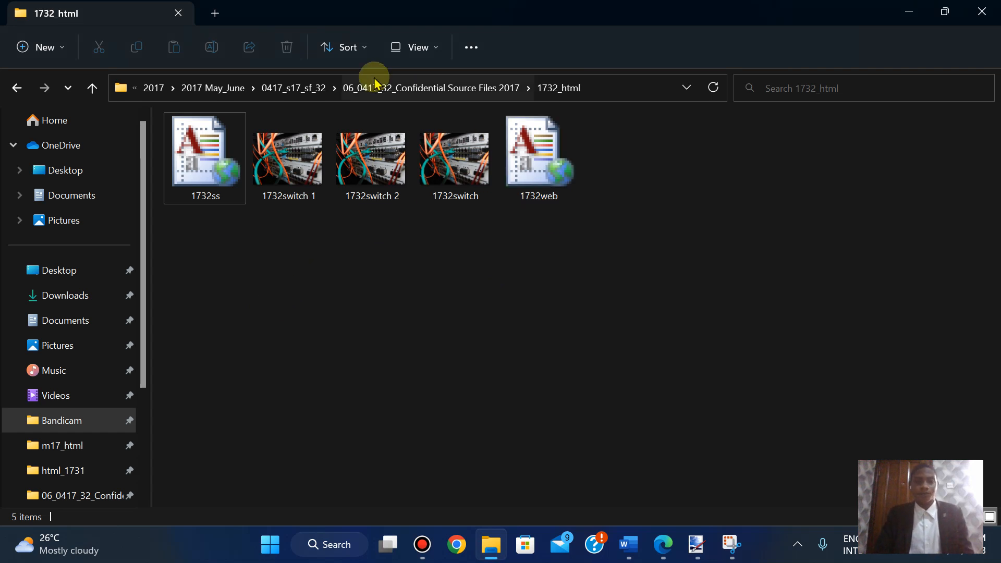
Step: Show the 1732_html folder in Details view with the Name column autofitted
click(414, 49)
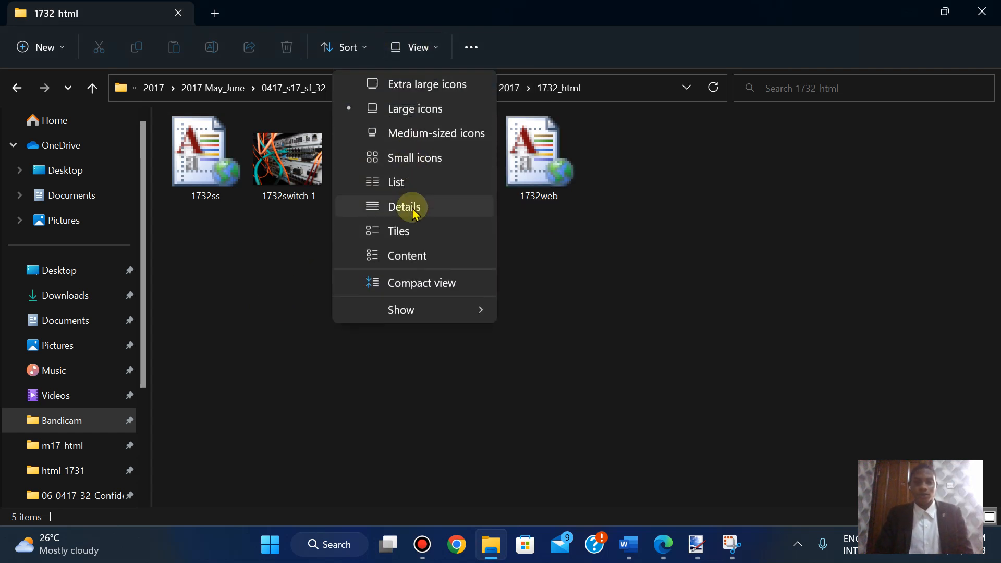
click(412, 207)
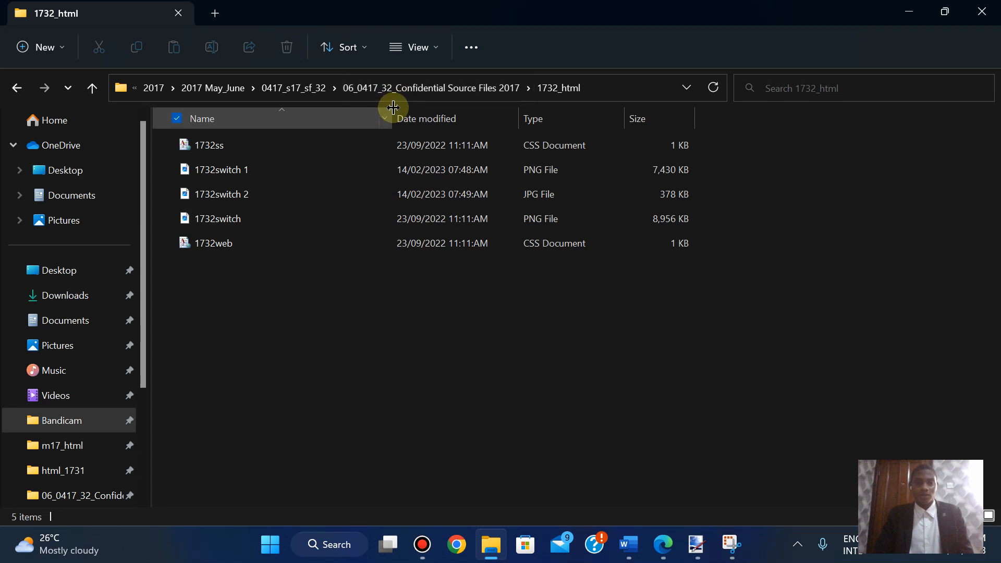
double_click(392, 113)
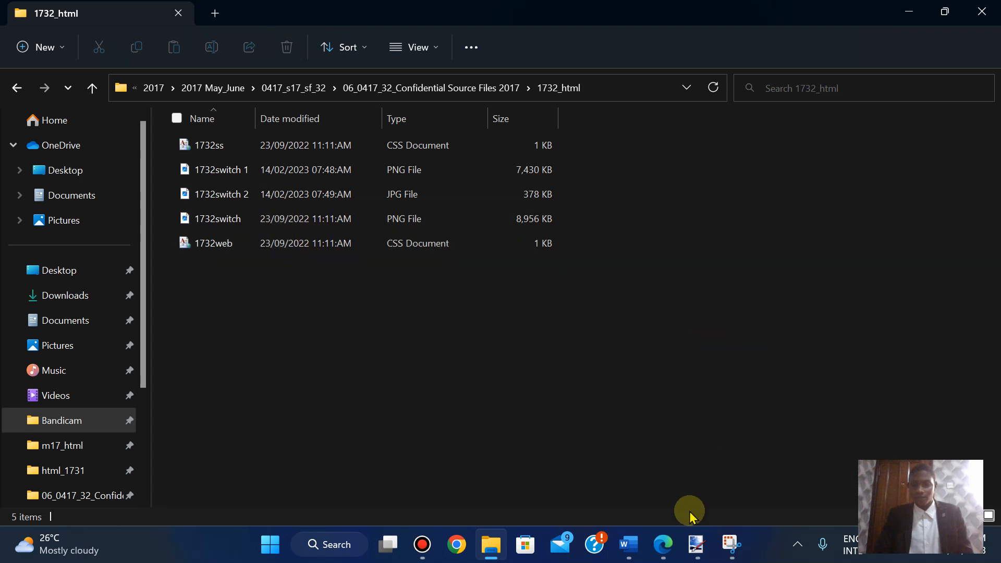
click(700, 551)
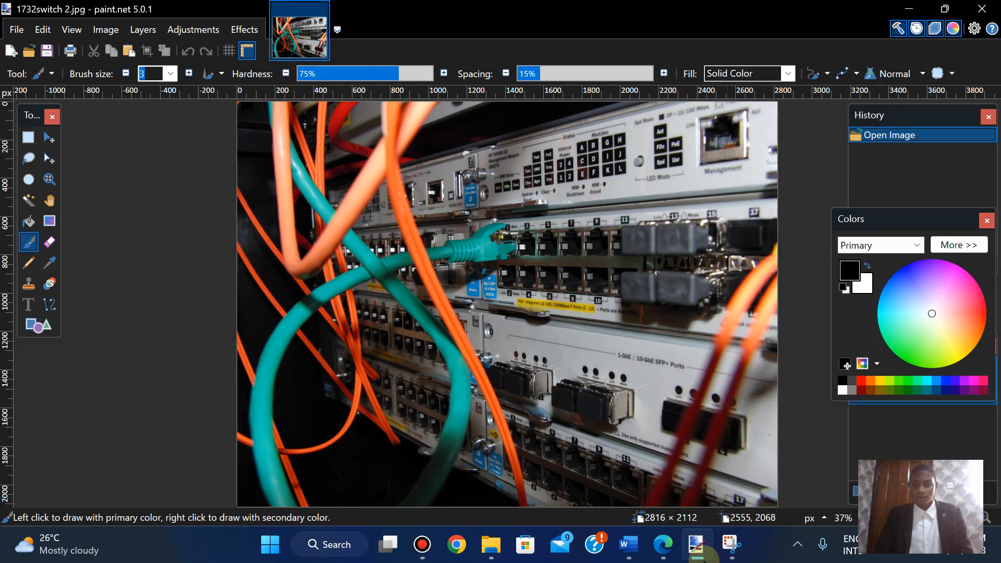
Step: Glance at the evidence document and exam paper, then return to the 1732switch 2.jpg image
click(628, 544)
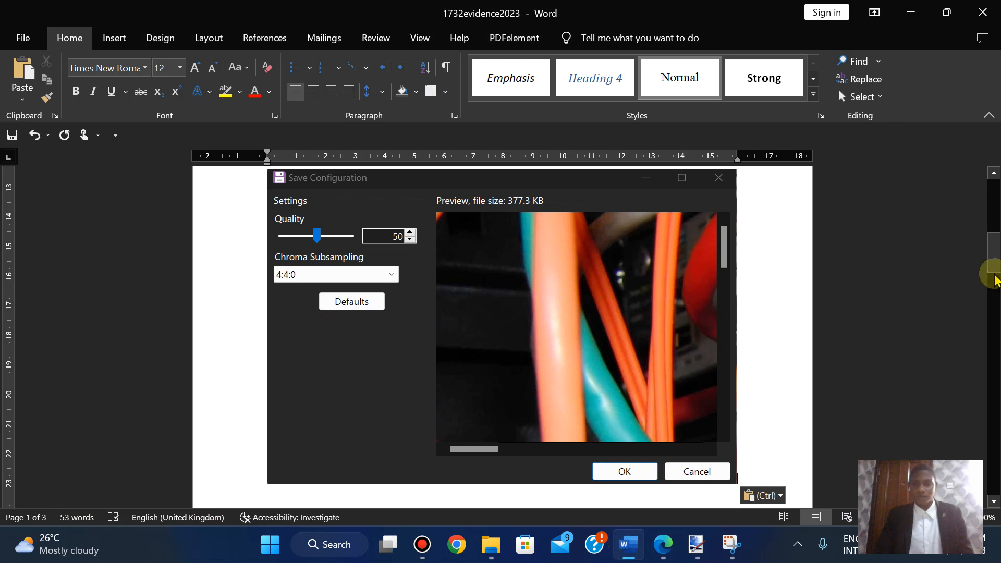
mouse_move(993, 238)
mouse_down()
mouse_move(990, 216)
mouse_move(993, 232)
mouse_up()
click(662, 541)
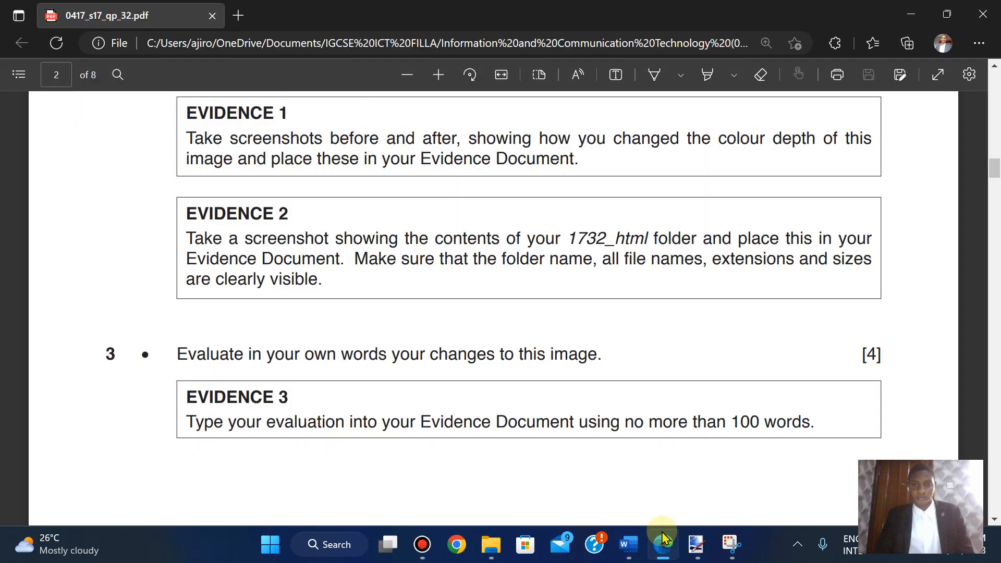
mouse_move(693, 559)
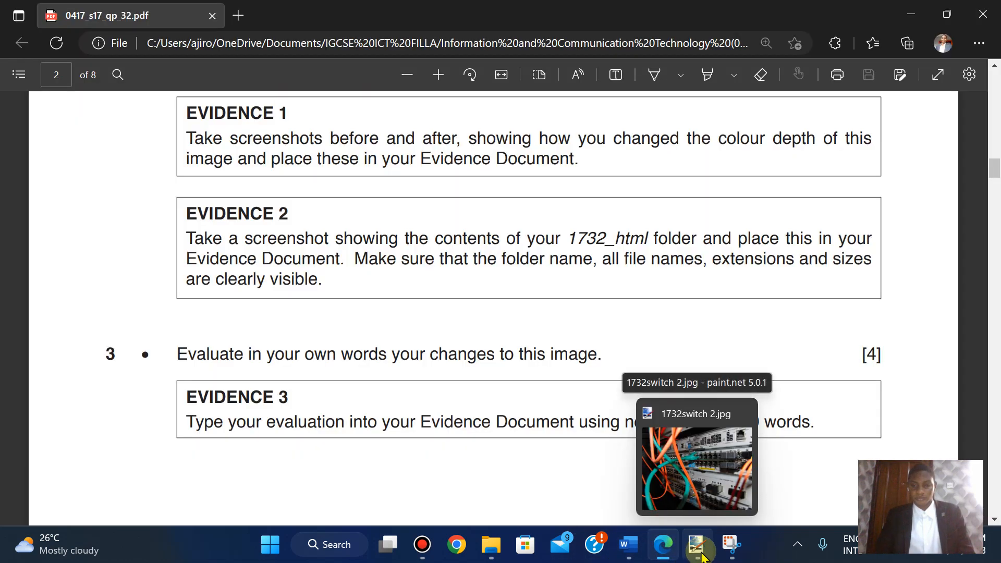
mouse_move(637, 555)
click(625, 508)
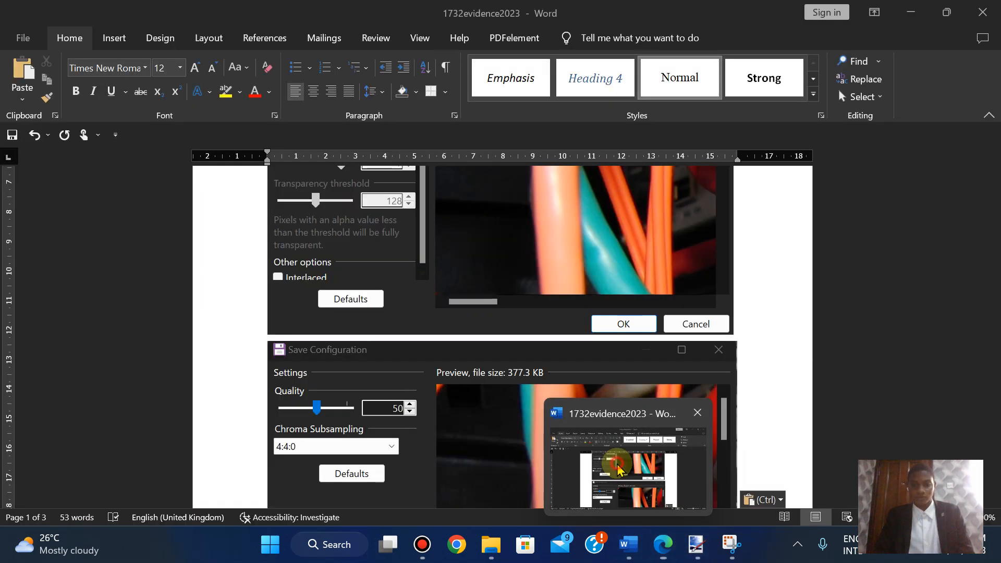
click(691, 557)
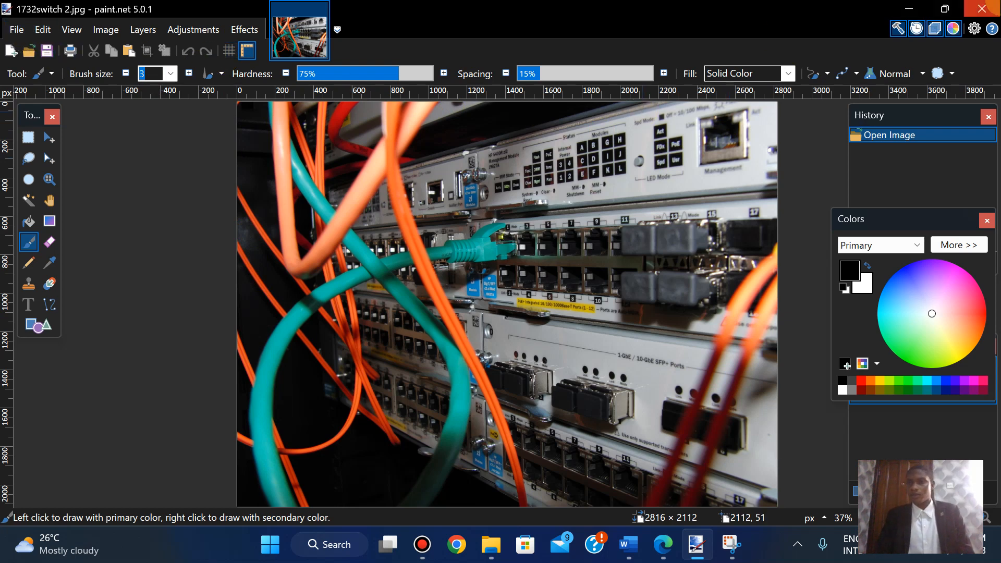
Step: Close paint.net and relaunch it fresh from Windows search
click(981, 9)
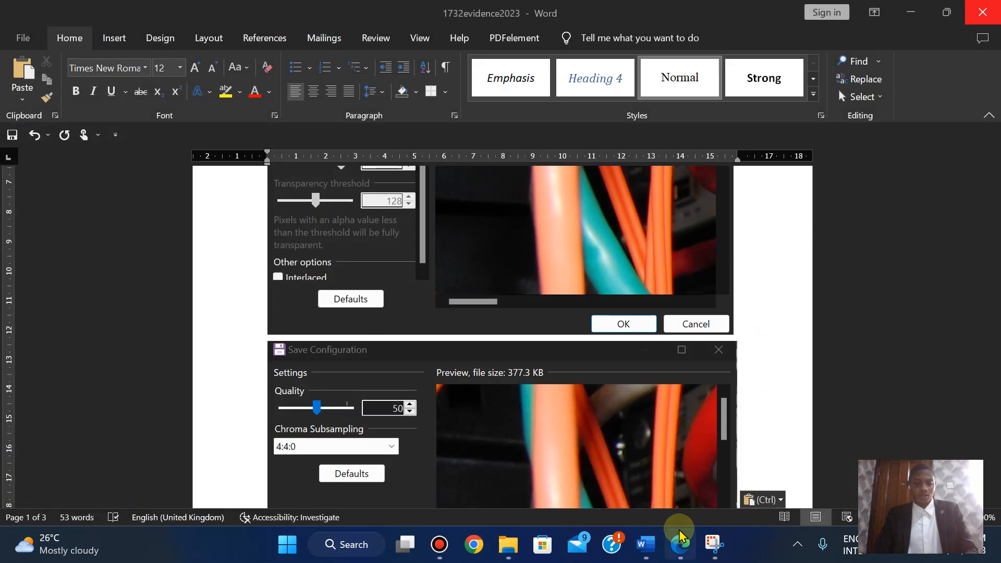
key(super)
text(paint)
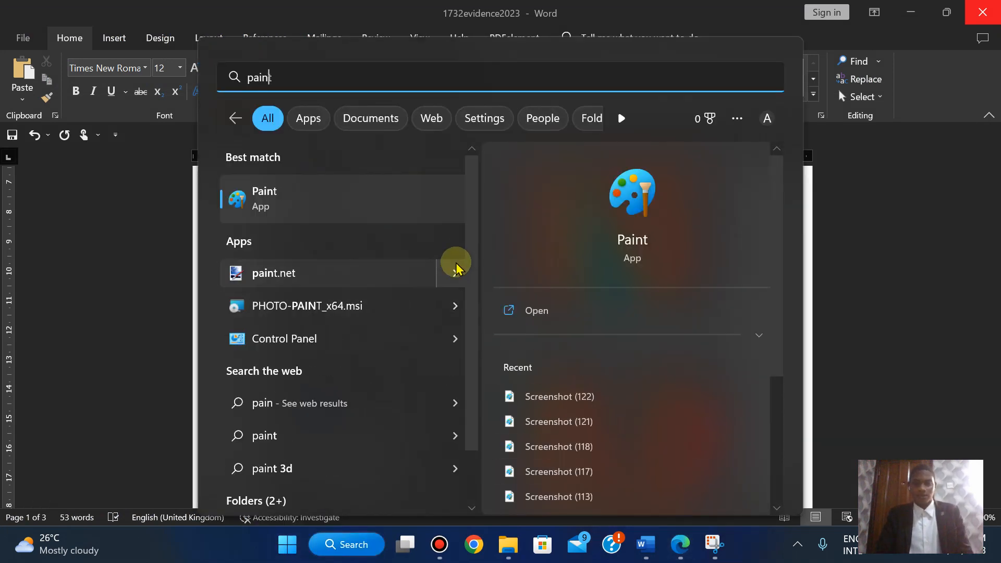
click(384, 275)
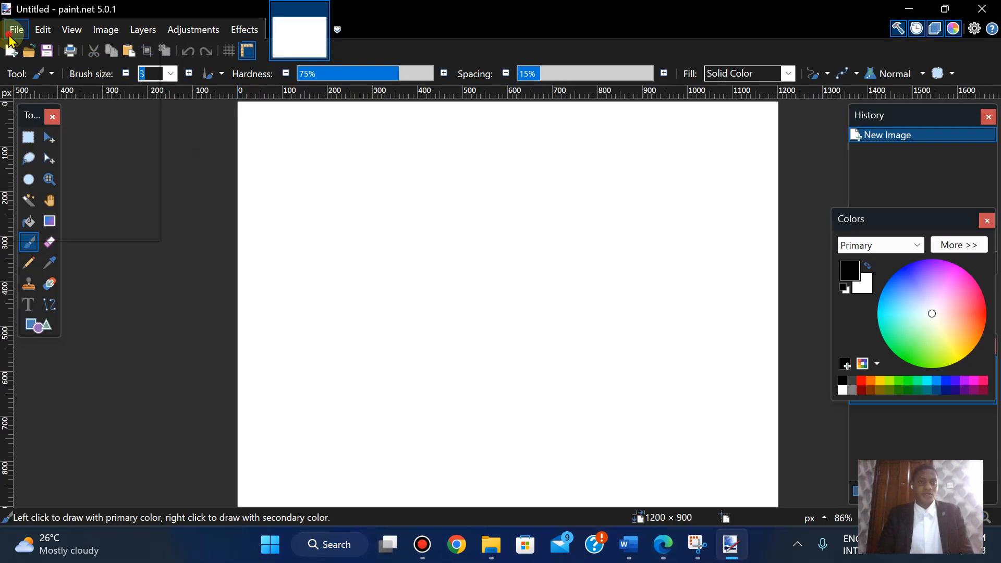
Step: Open the original 1732switch.png image in paint.net
click(11, 33)
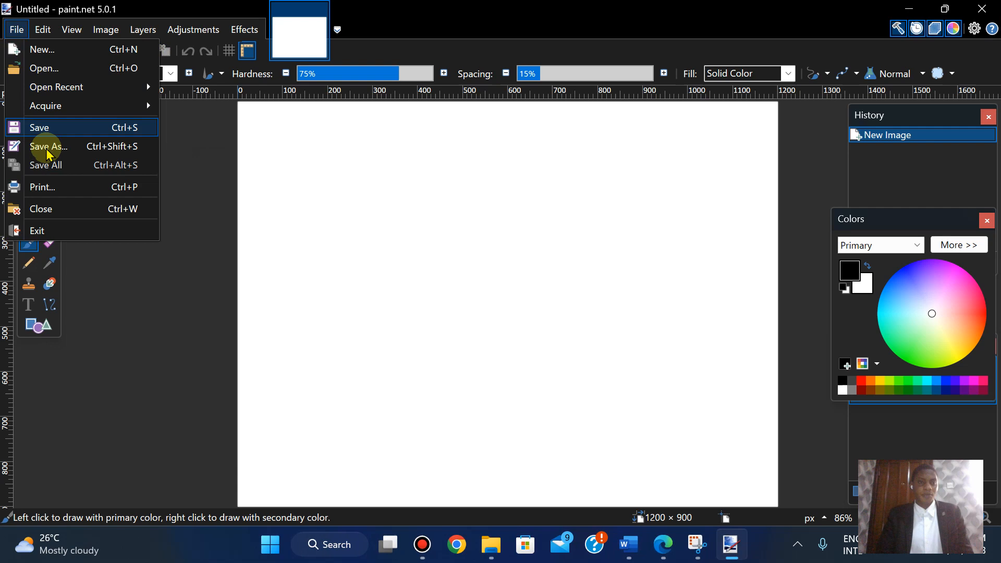
click(37, 69)
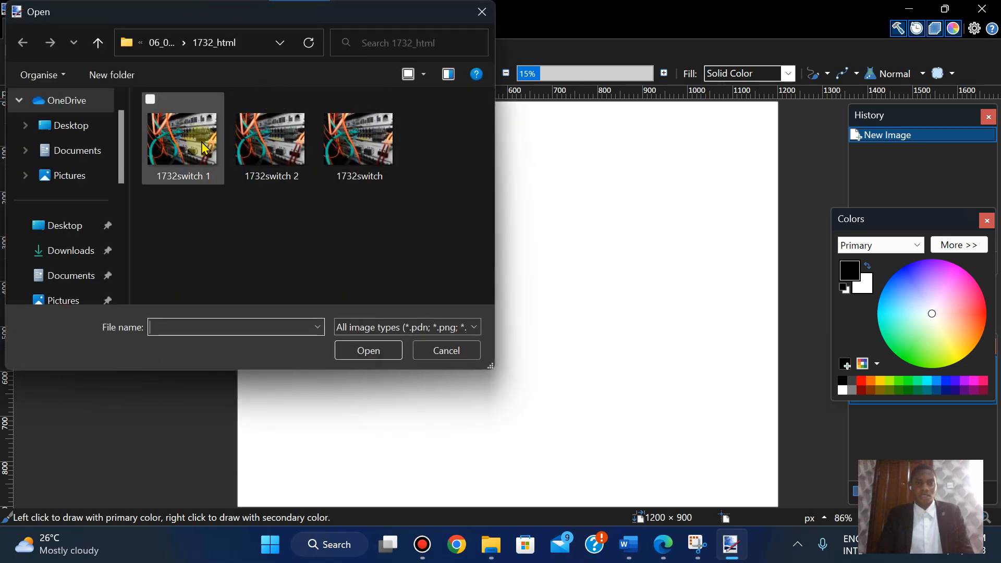
click(399, 159)
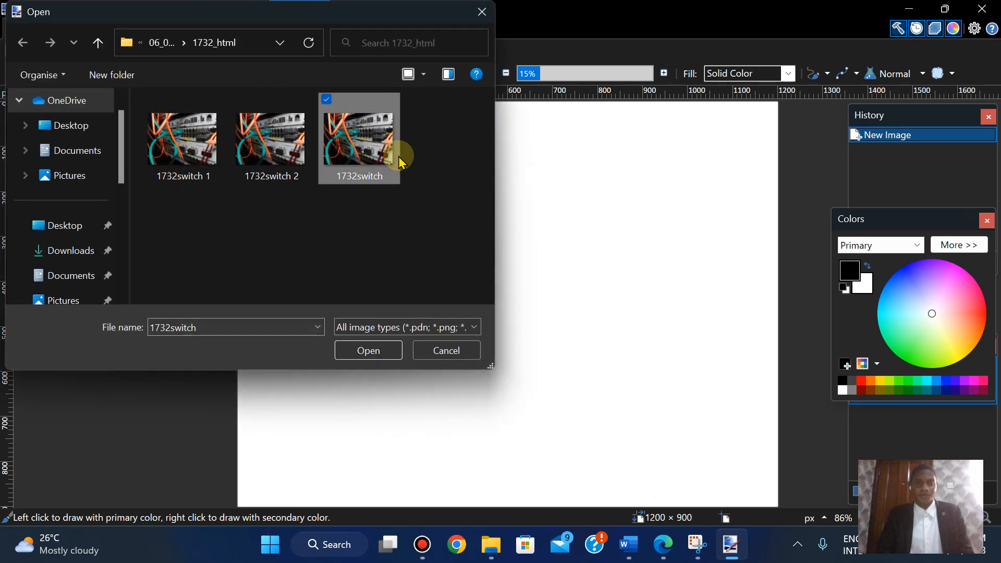
click(358, 352)
Step: Start saving it as 1732switch.png over the existing file, then cancel at the save settings
click(17, 29)
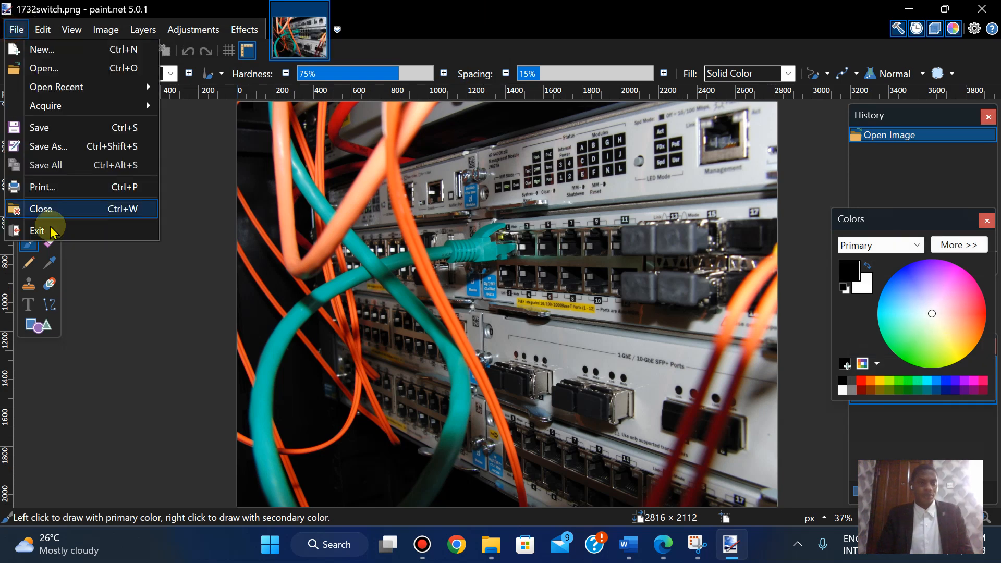
click(42, 147)
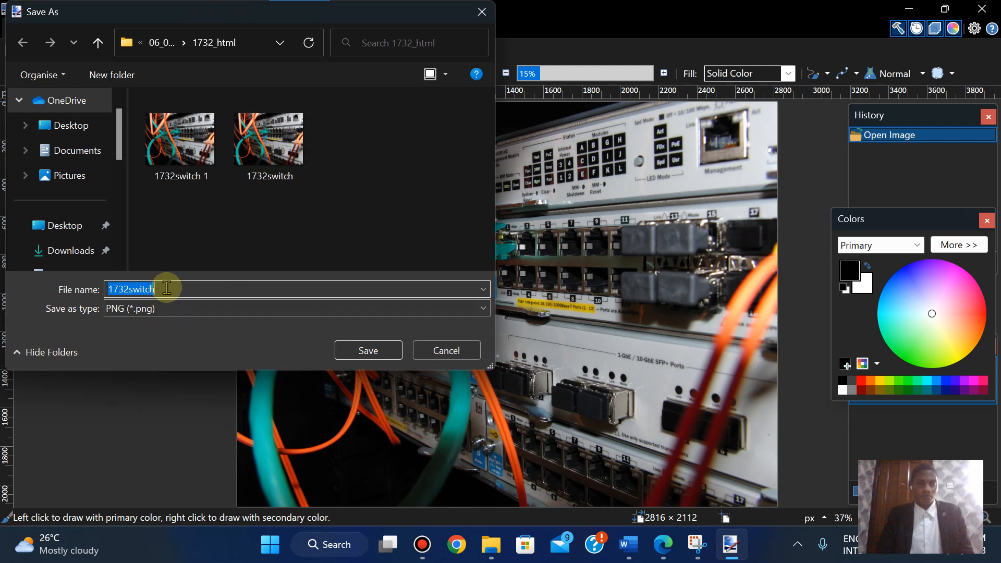
click(368, 347)
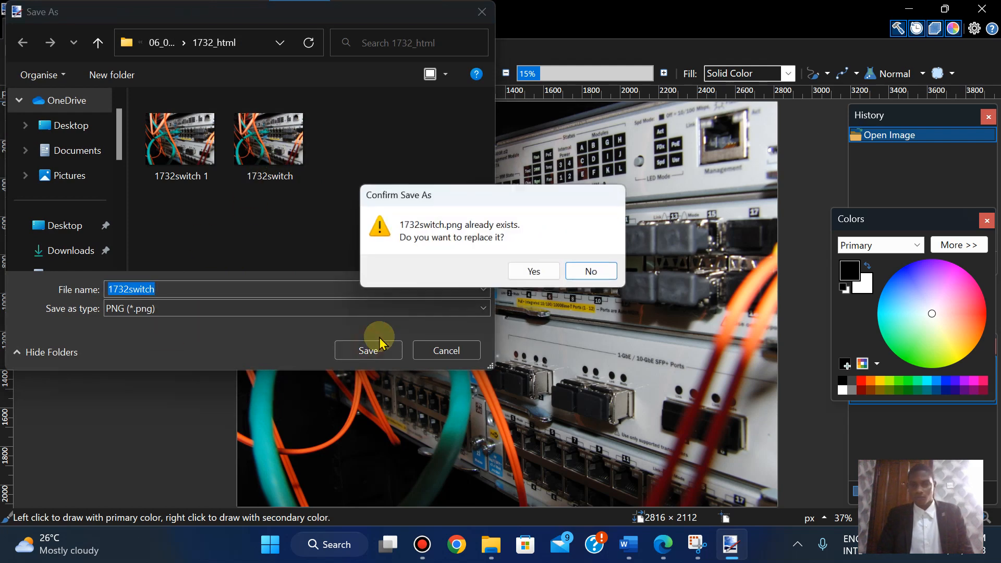
click(537, 273)
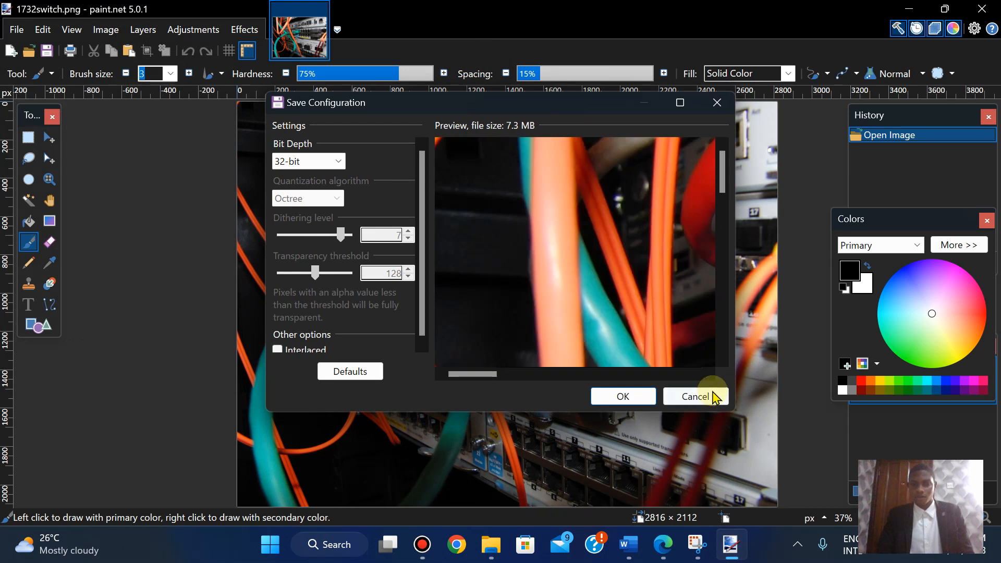
click(695, 396)
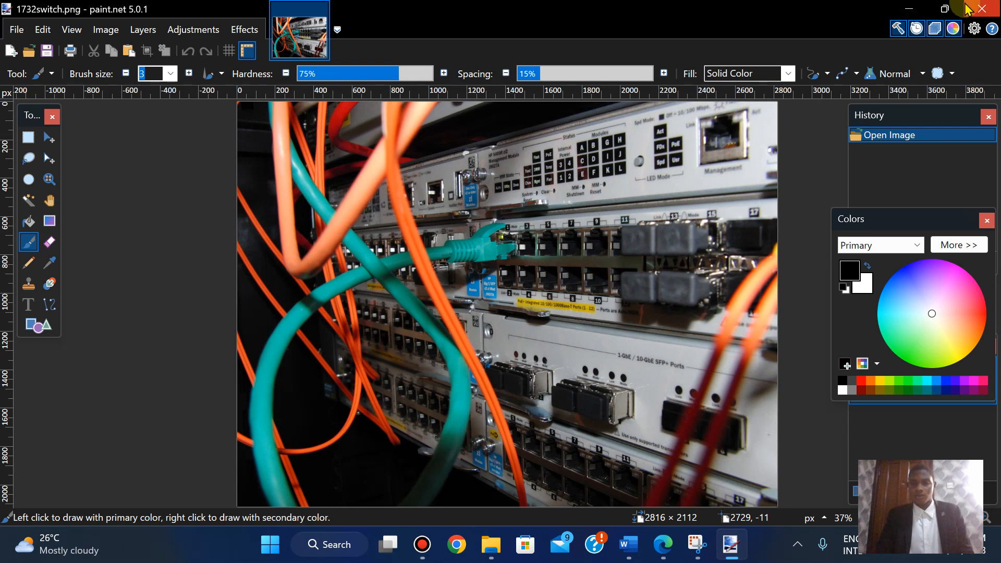
Step: Close paint.net, check the exam paper PDF, and bring the 1732_html folder window back
click(982, 9)
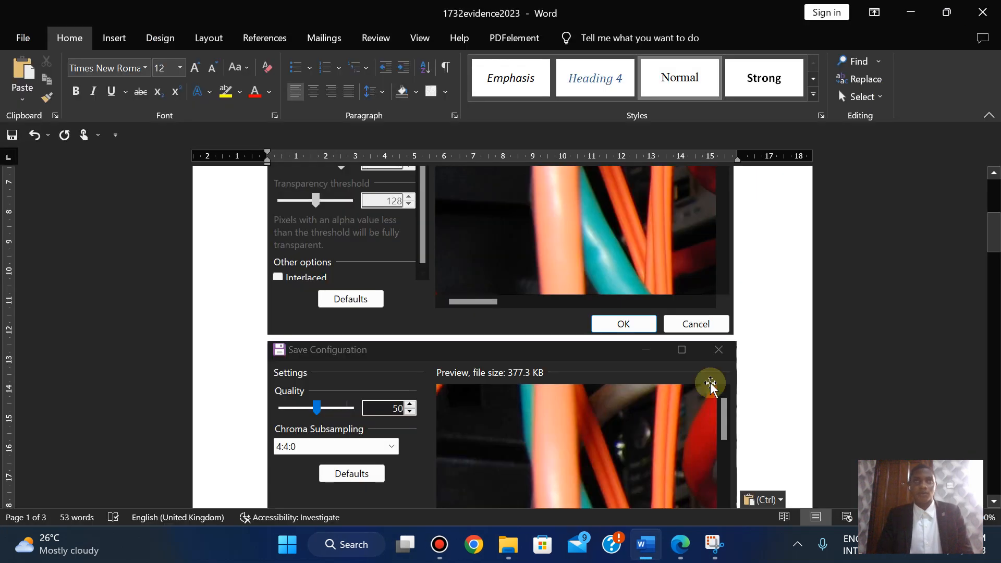
click(684, 548)
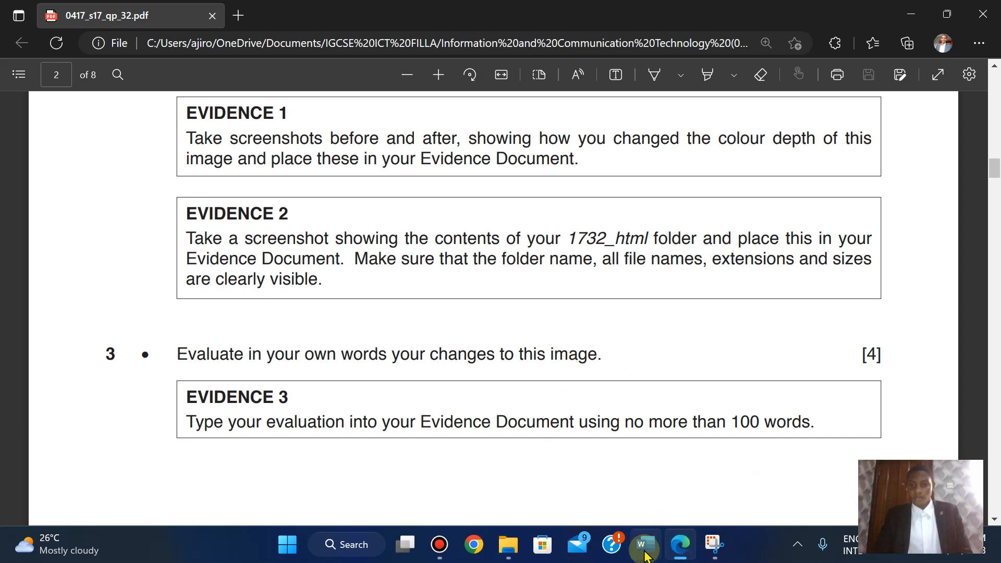
click(504, 549)
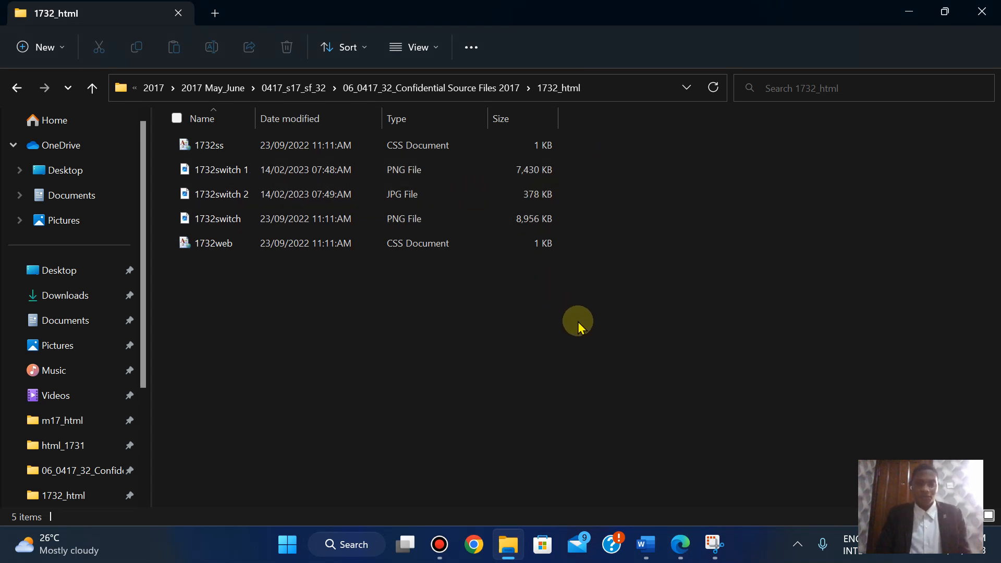
Step: Open the Choose Details dialog for the 1732_html folder from the Sort by menu
click(677, 552)
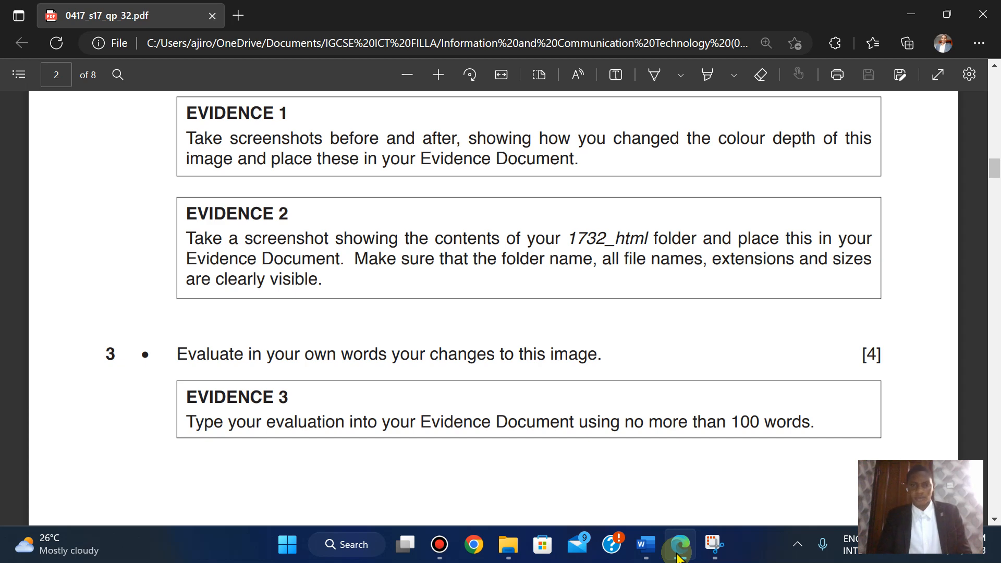
click(677, 553)
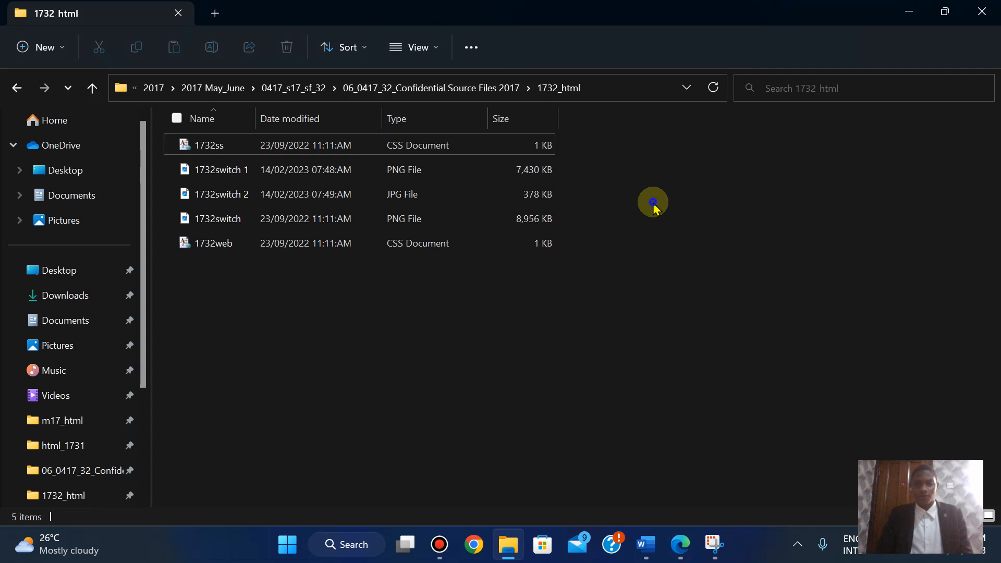
right_click(652, 205)
click(689, 415)
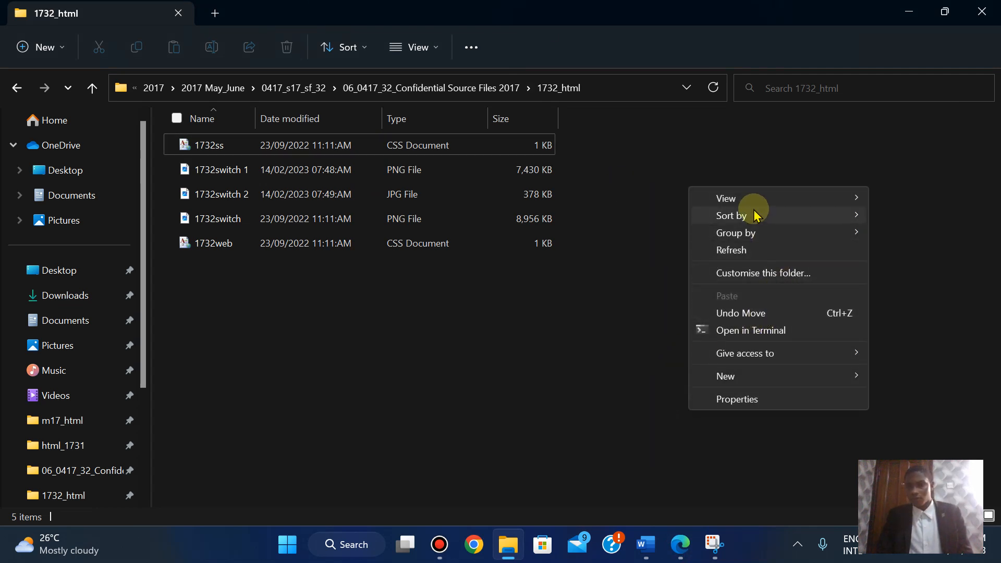
mouse_move(751, 212)
click(583, 338)
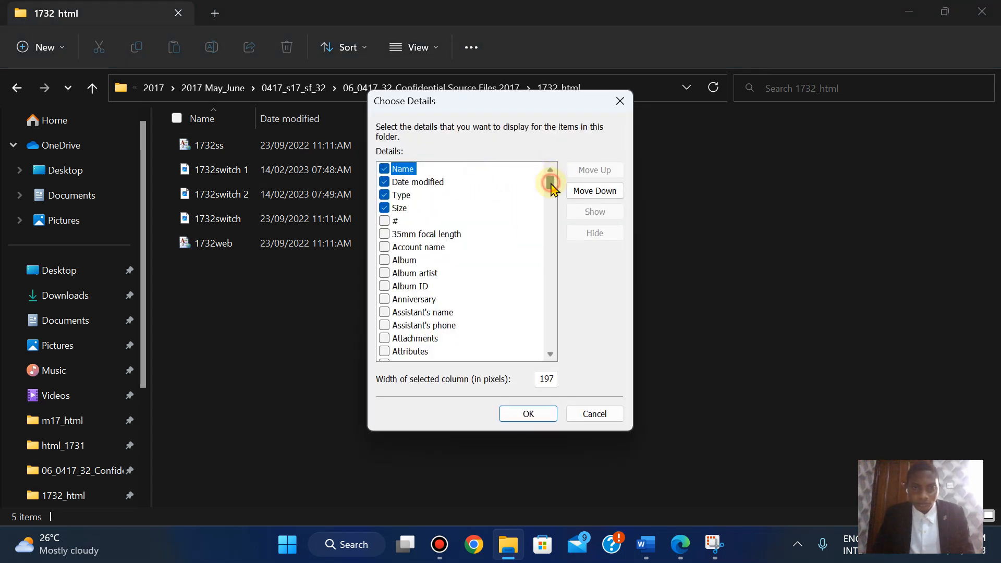
Step: Scroll the Choose Details list and tick File extension, rechecking the exam paper's requirements
drag(551, 185, 549, 253)
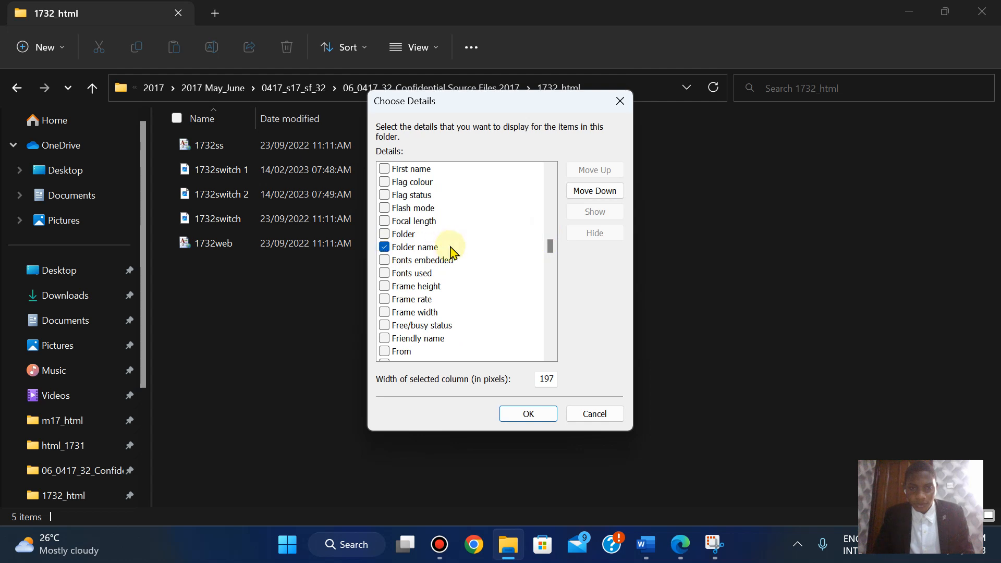
click(549, 171)
click(550, 171)
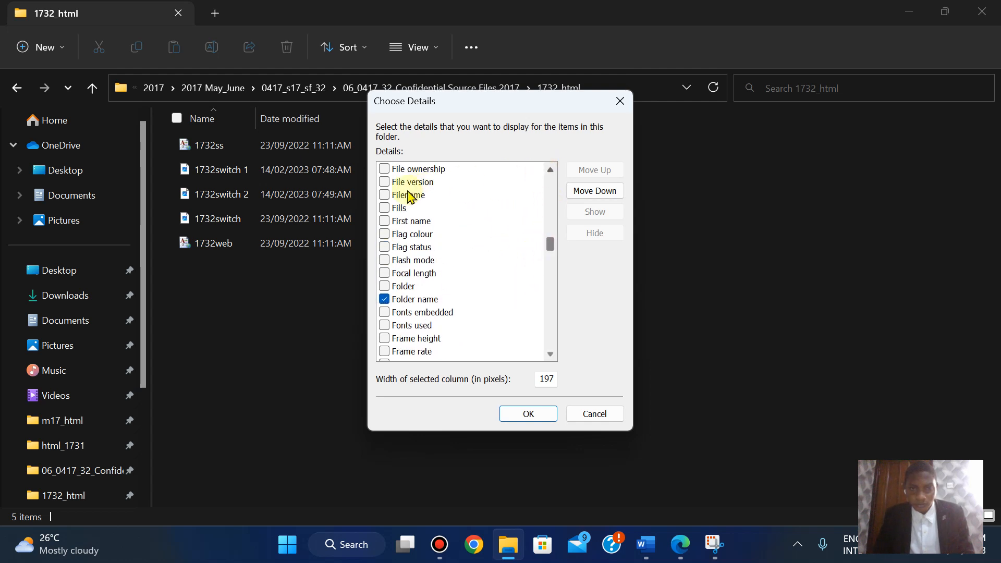
click(677, 544)
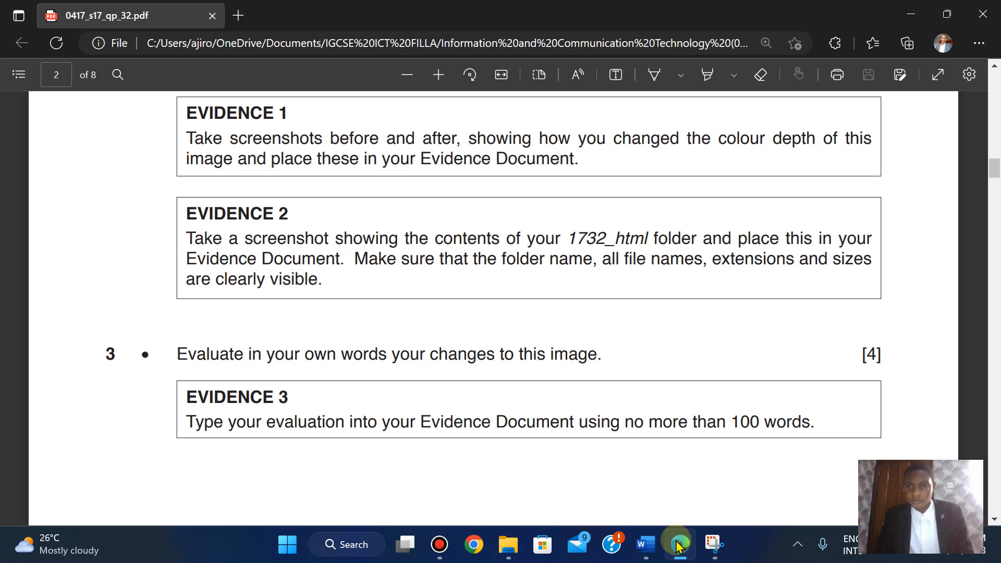
click(677, 545)
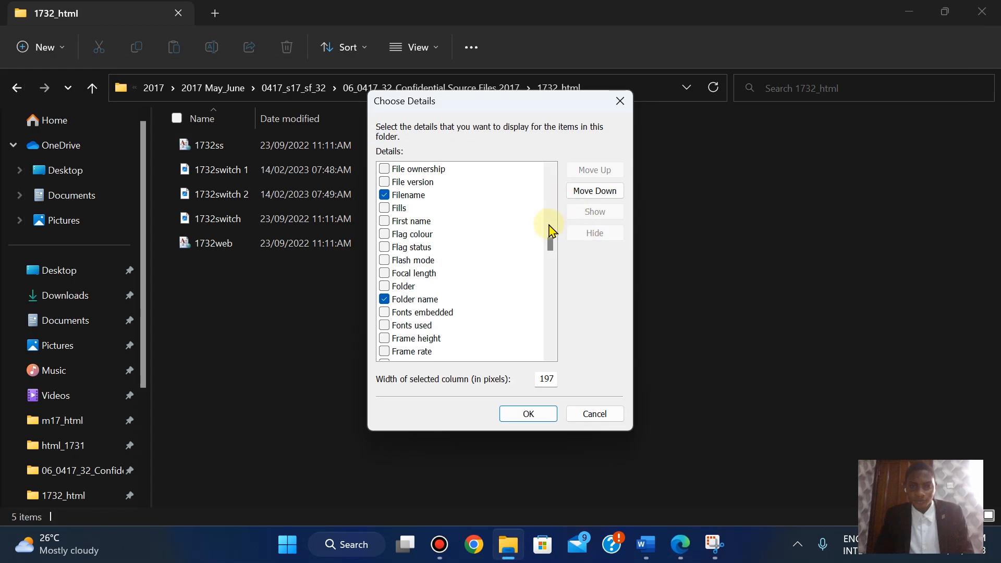
click(550, 171)
click(550, 171)
click(550, 171)
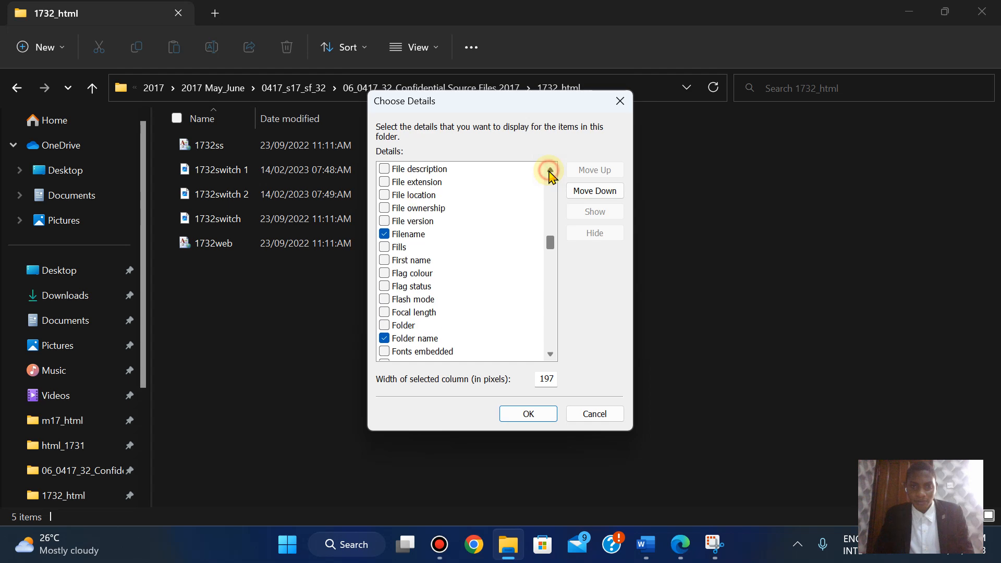
click(384, 182)
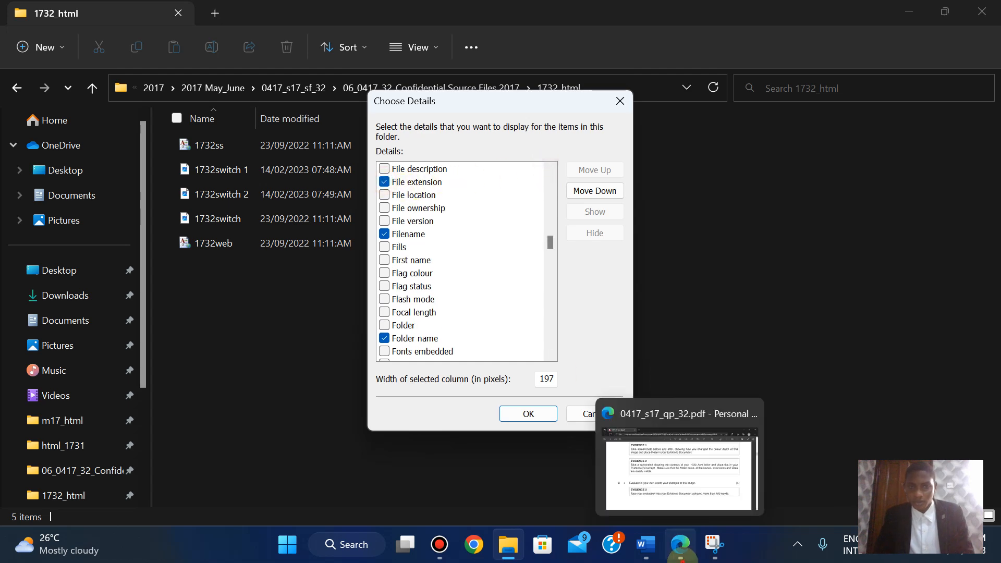
Step: Check the exam paper again, then keep scrolling the column list
click(680, 544)
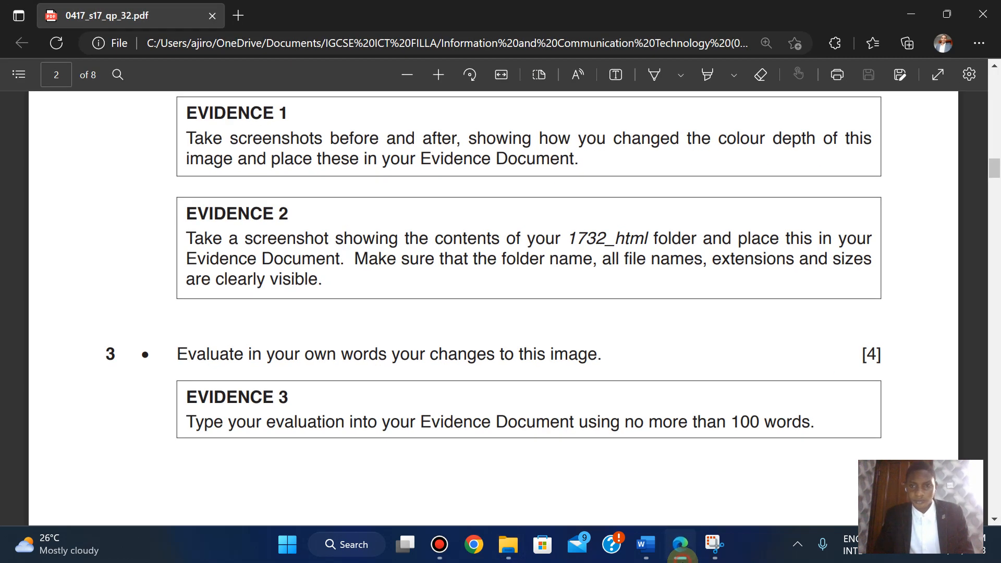
click(682, 561)
click(682, 561)
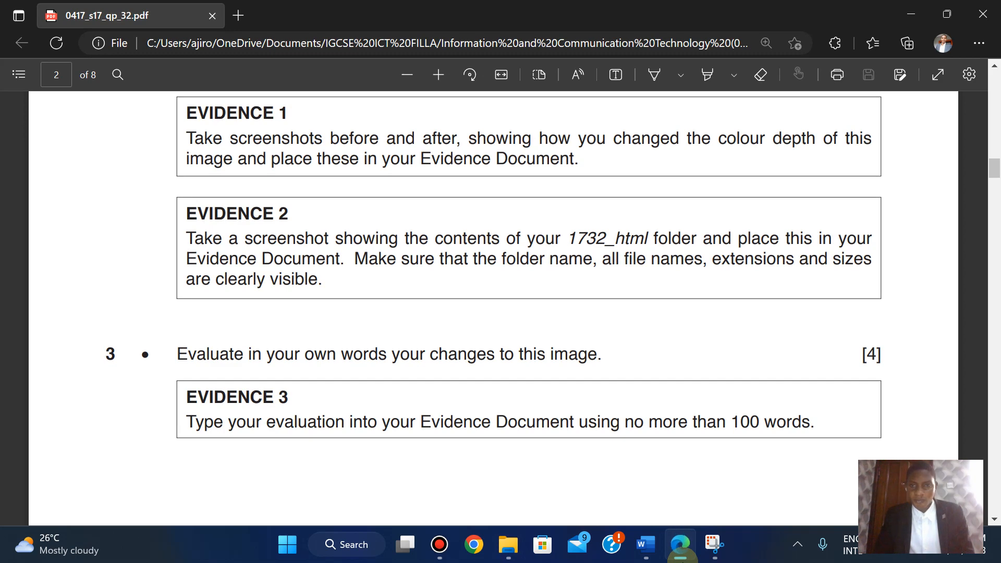
click(682, 559)
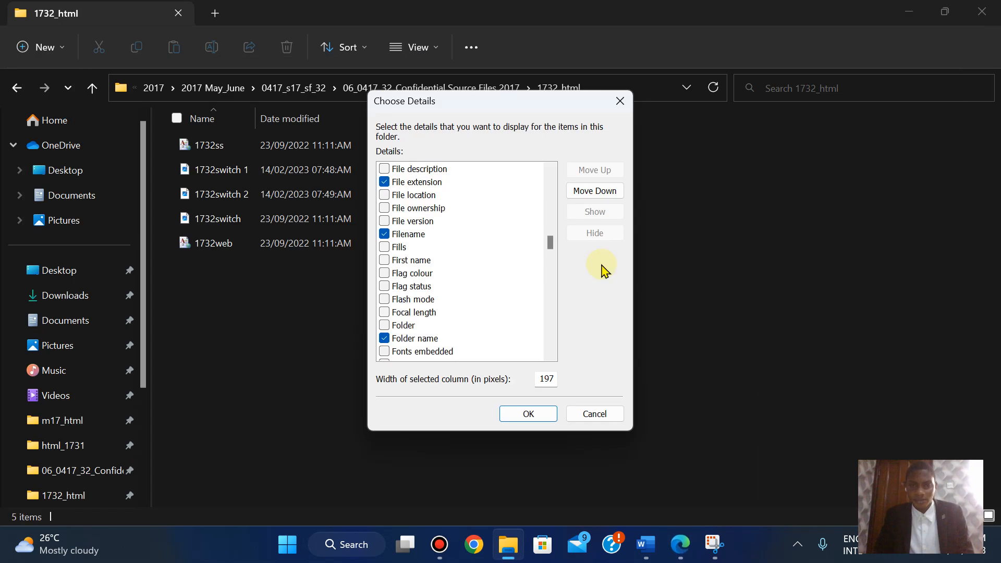
click(550, 170)
Step: Scroll down through the Choose Details column list to review the ticked columns
click(550, 170)
click(550, 170)
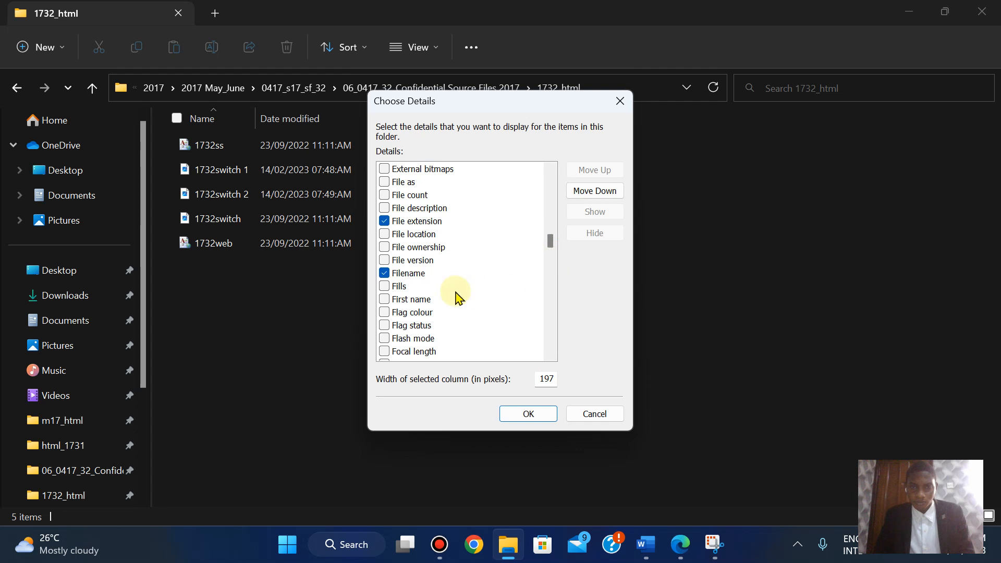
drag(551, 242, 551, 337)
scroll(550, 328, up, 1)
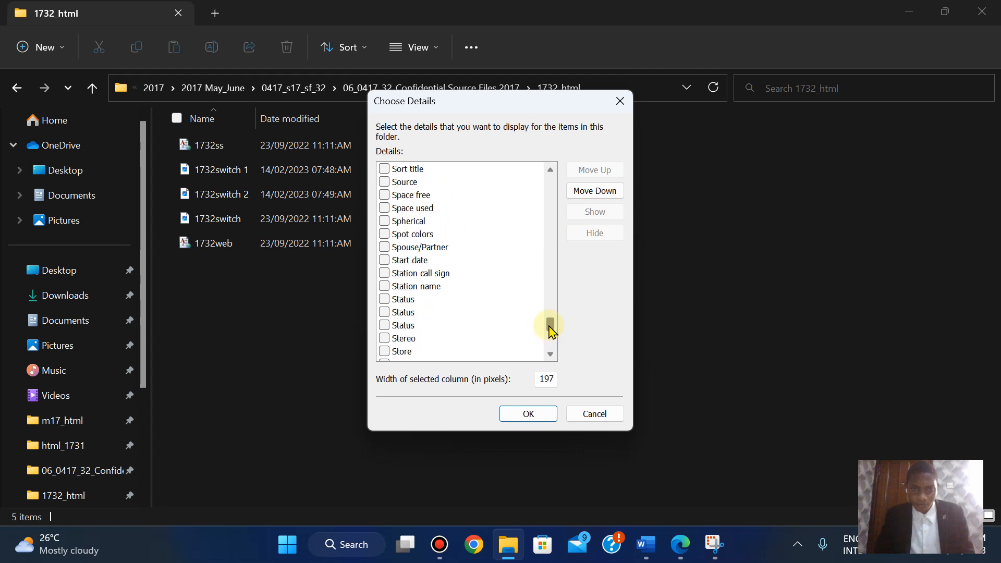
drag(550, 328, 543, 243)
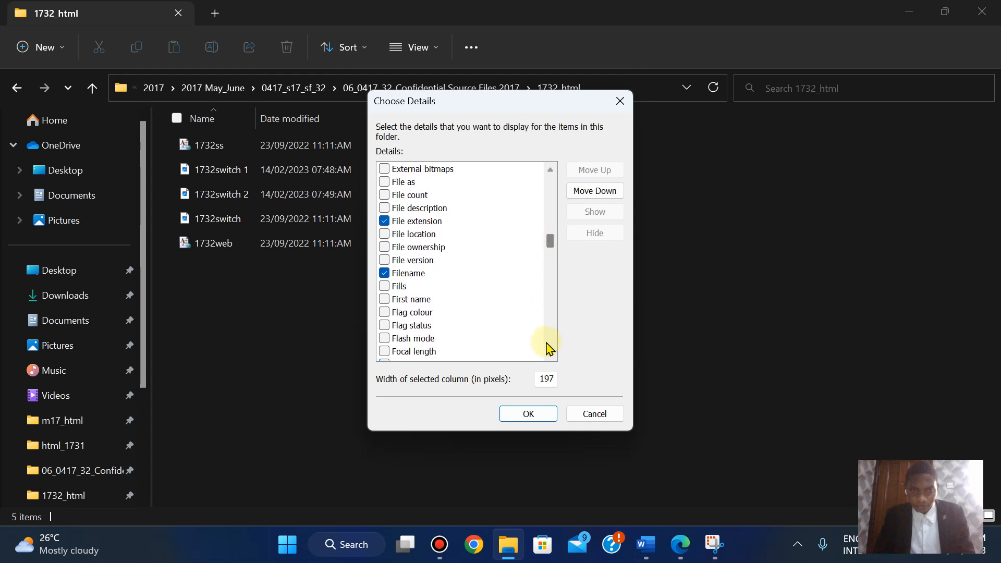
click(550, 349)
click(549, 349)
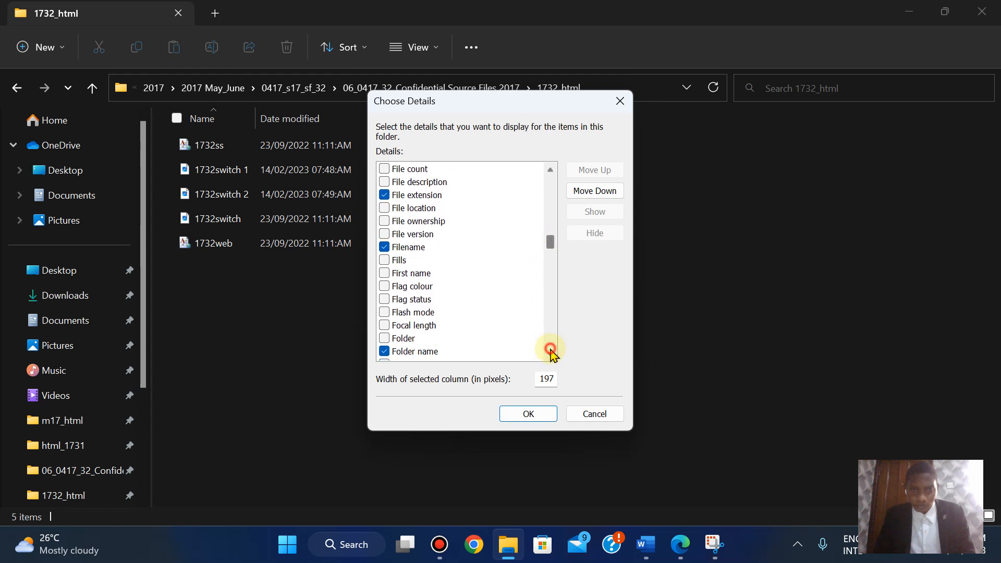
click(550, 349)
click(550, 349)
click(550, 349)
click(551, 349)
click(551, 349)
click(551, 349)
click(551, 349)
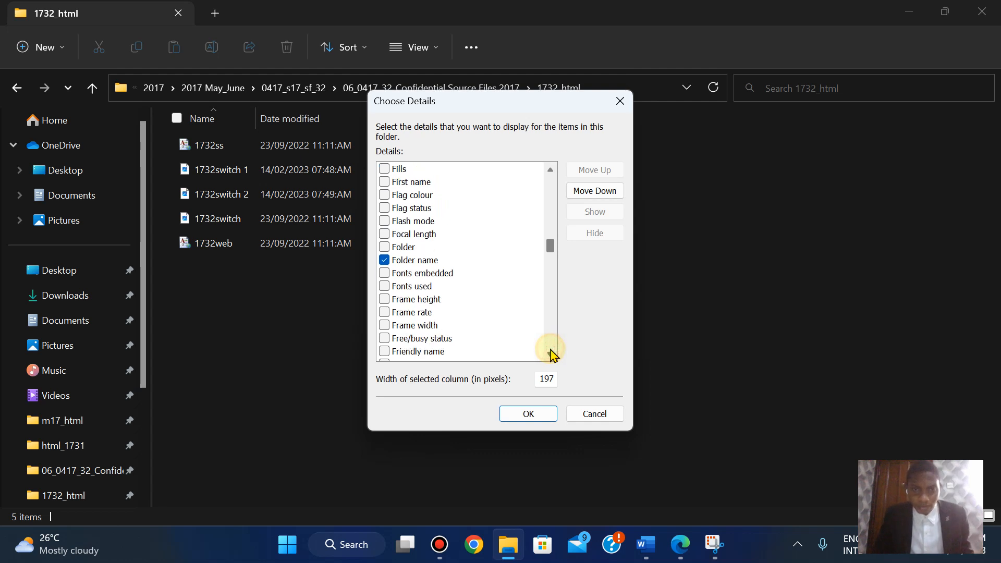
click(550, 350)
click(550, 350)
click(550, 350)
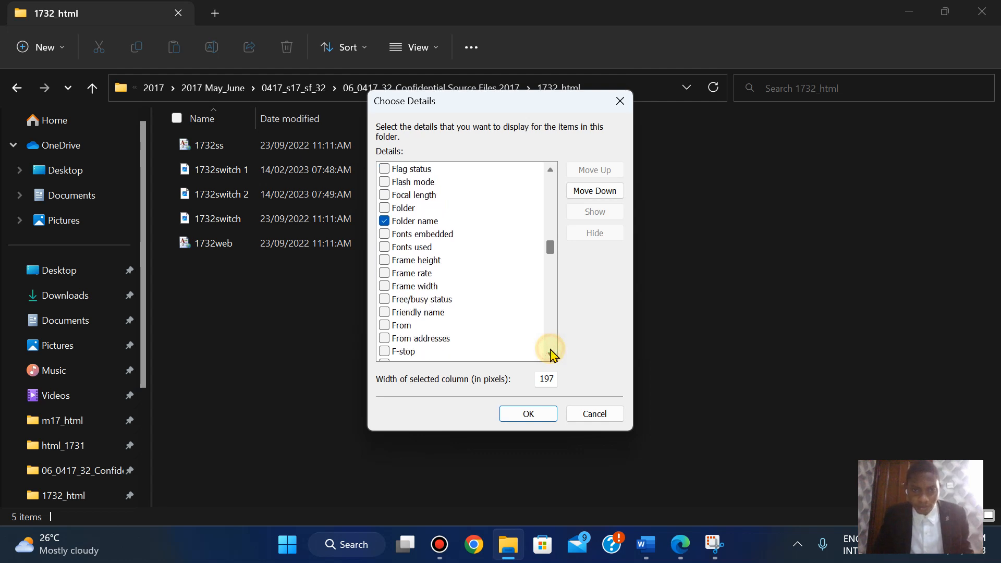
Step: Scroll the list back to the top and apply the File extension, Filename and Folder name columns
click(550, 171)
click(550, 171)
drag(550, 171, 550, 171)
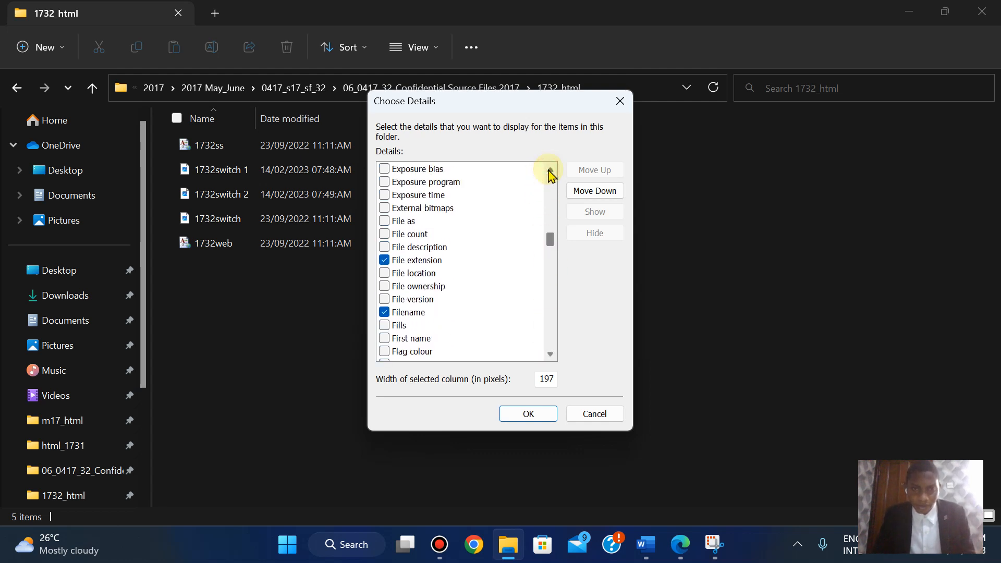
click(550, 171)
click(550, 171)
click(550, 171)
click(550, 171)
click(550, 171)
click(550, 171)
click(550, 171)
click(550, 171)
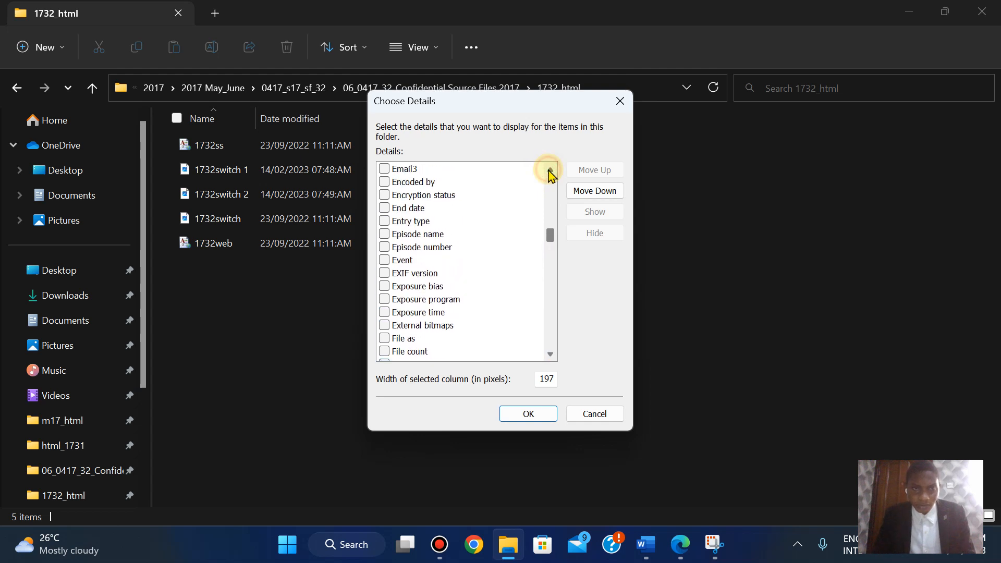
click(550, 171)
click(550, 171)
click(550, 170)
click(550, 171)
click(550, 171)
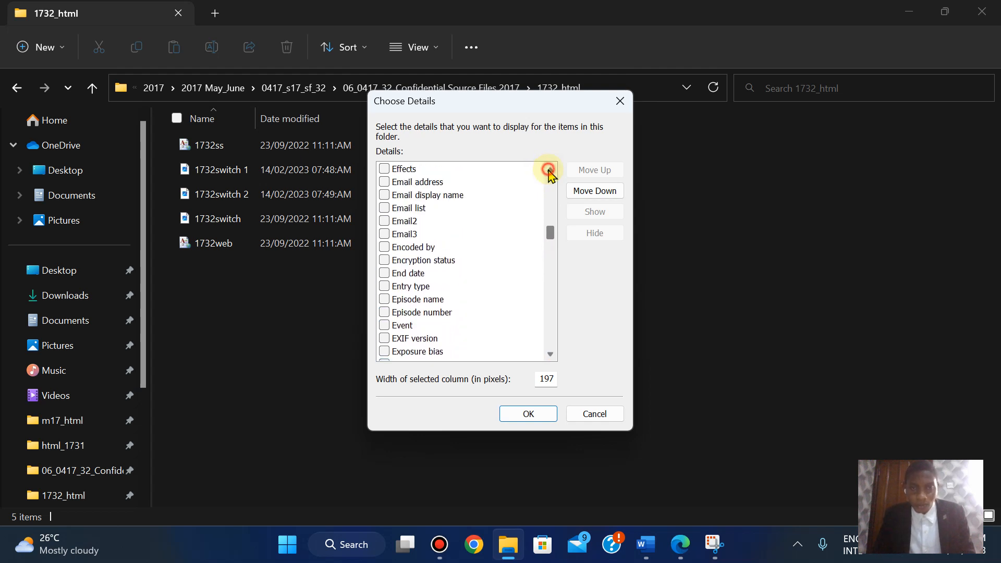
click(550, 171)
drag(552, 232, 500, 179)
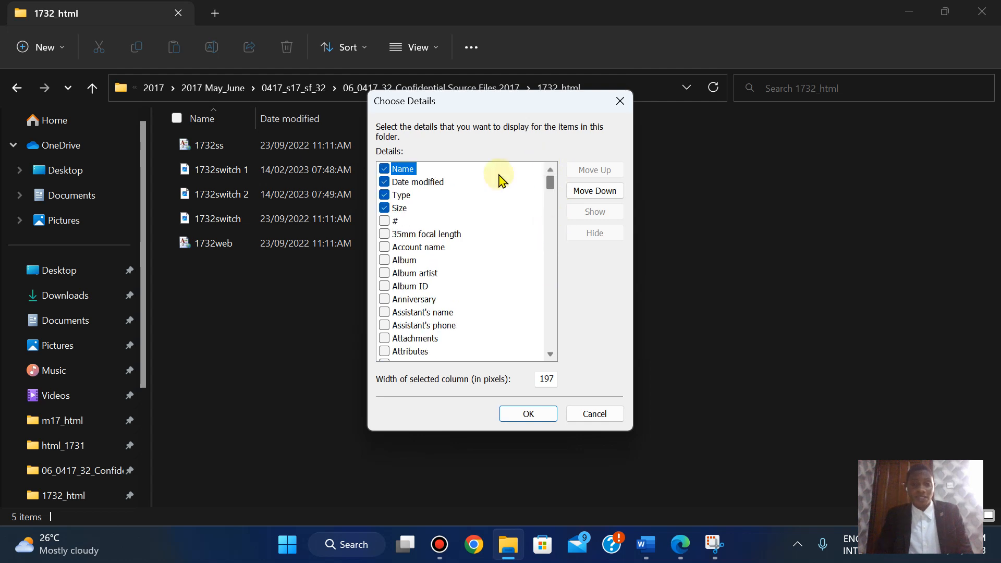
click(506, 414)
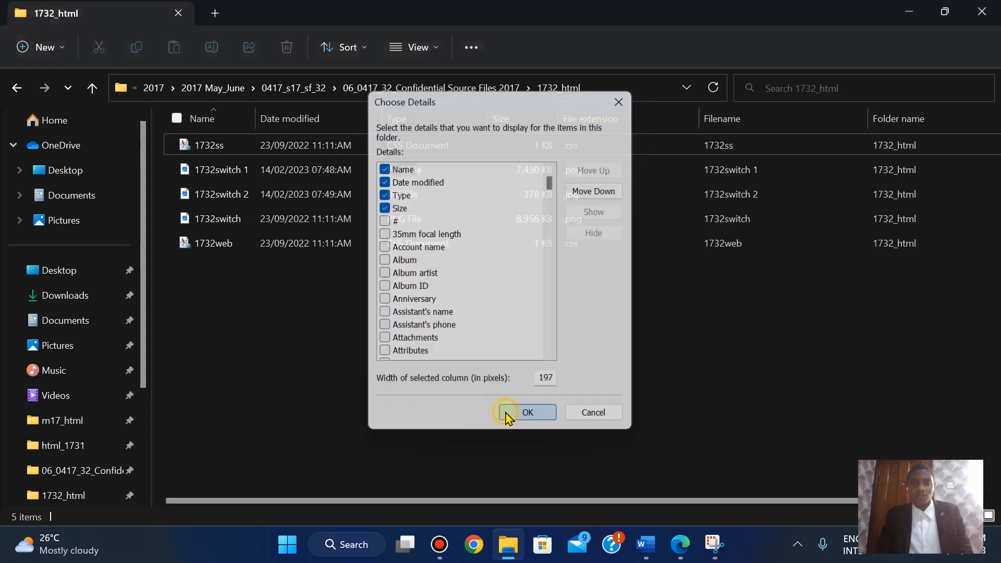
Step: Auto-fit the Date modified, Type, File extension, Filename and Folder name columns, then glance at the exam paper
double_click(385, 118)
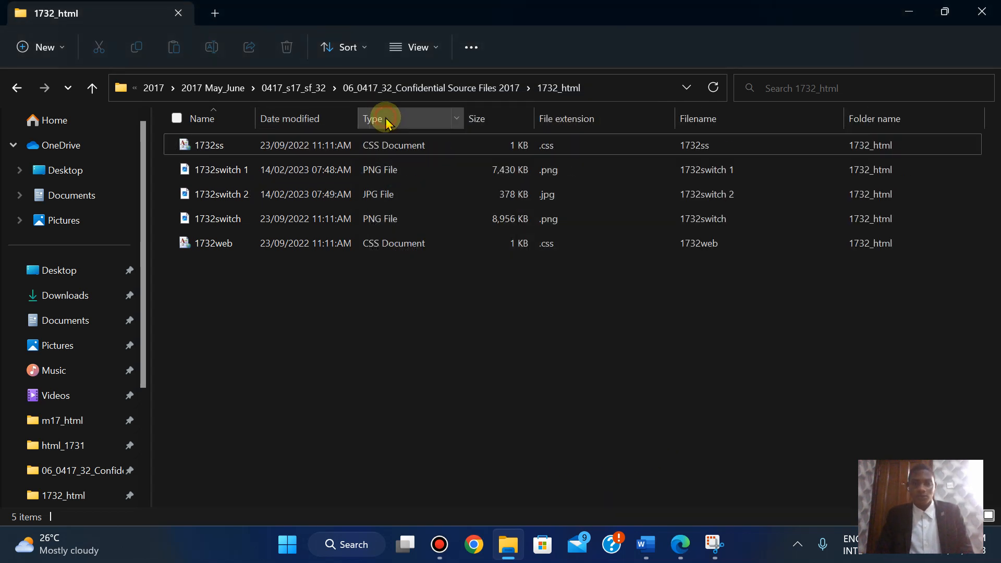
double_click(463, 114)
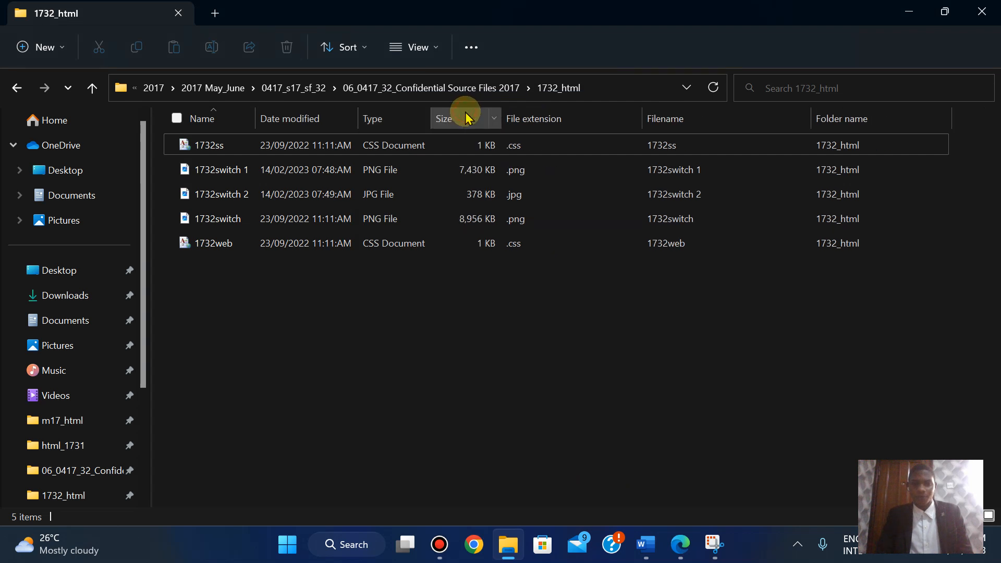
double_click(646, 111)
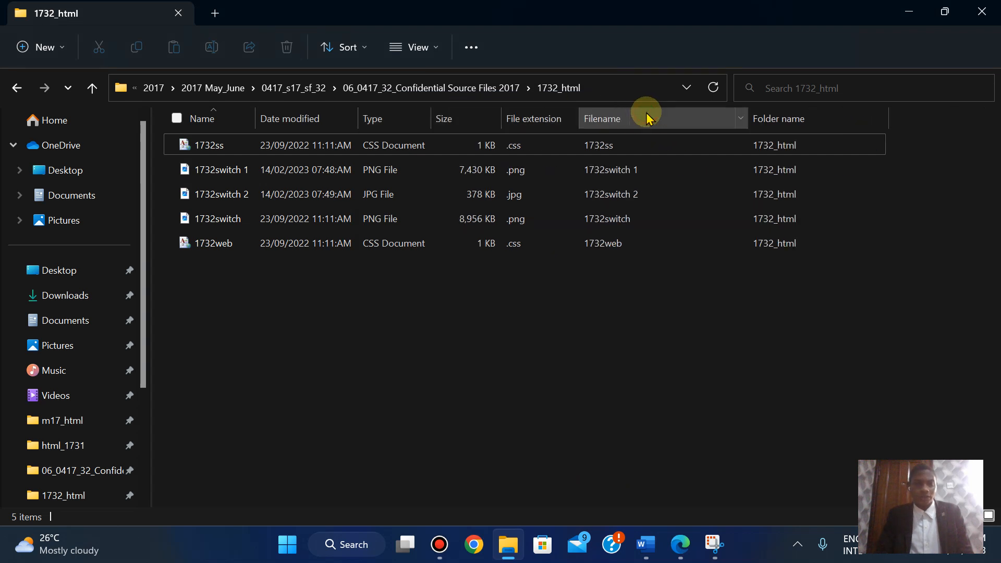
double_click(749, 117)
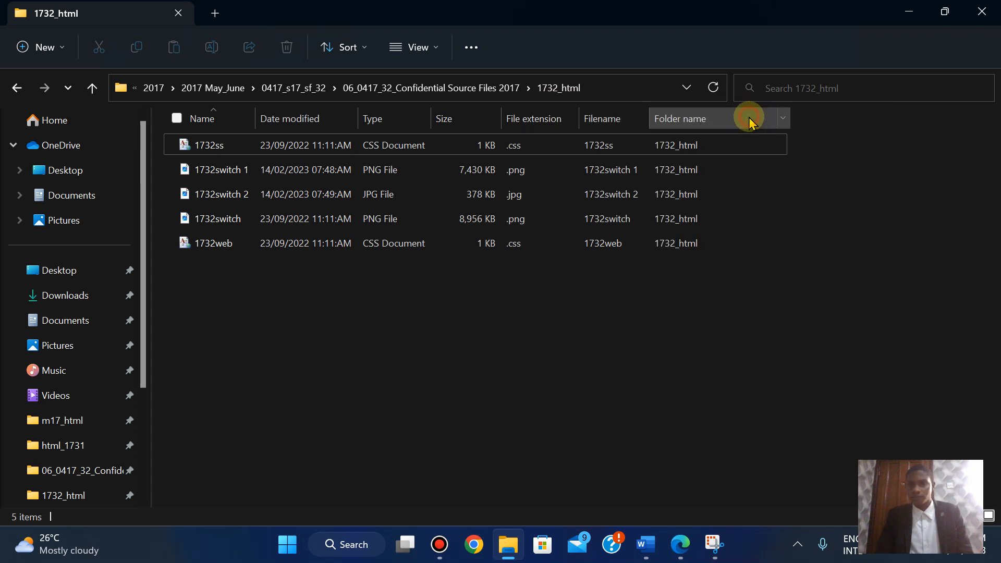
double_click(797, 113)
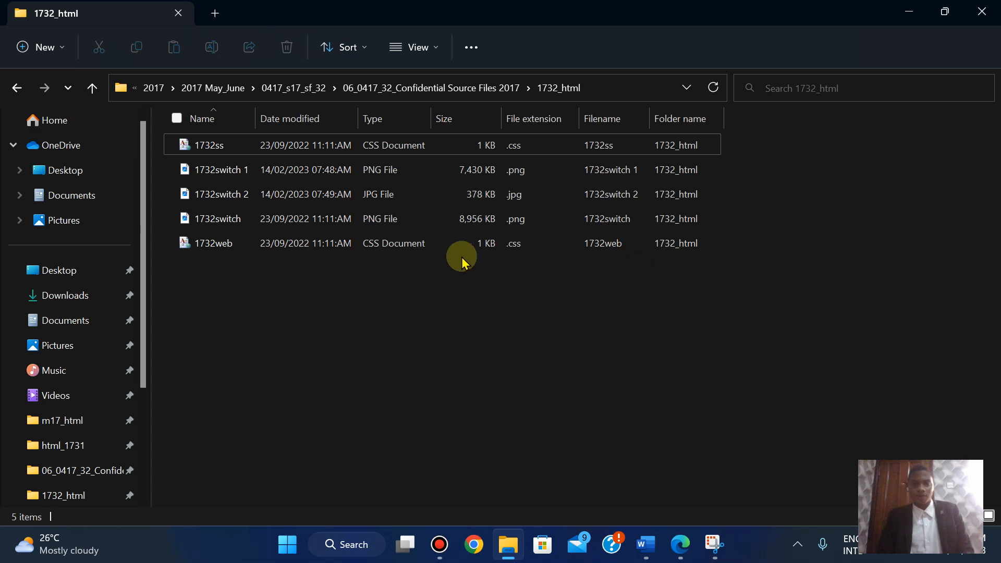
click(681, 544)
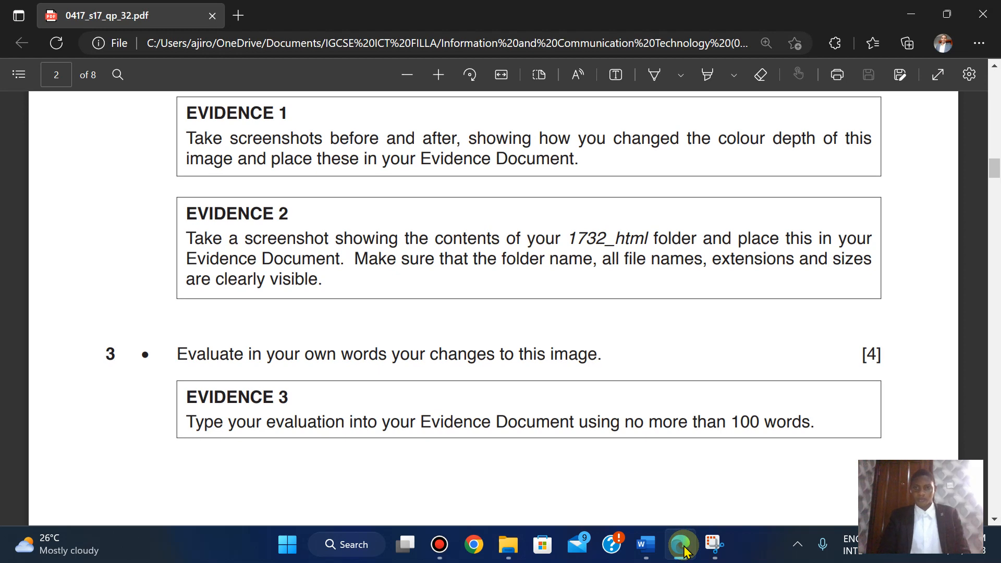
click(681, 544)
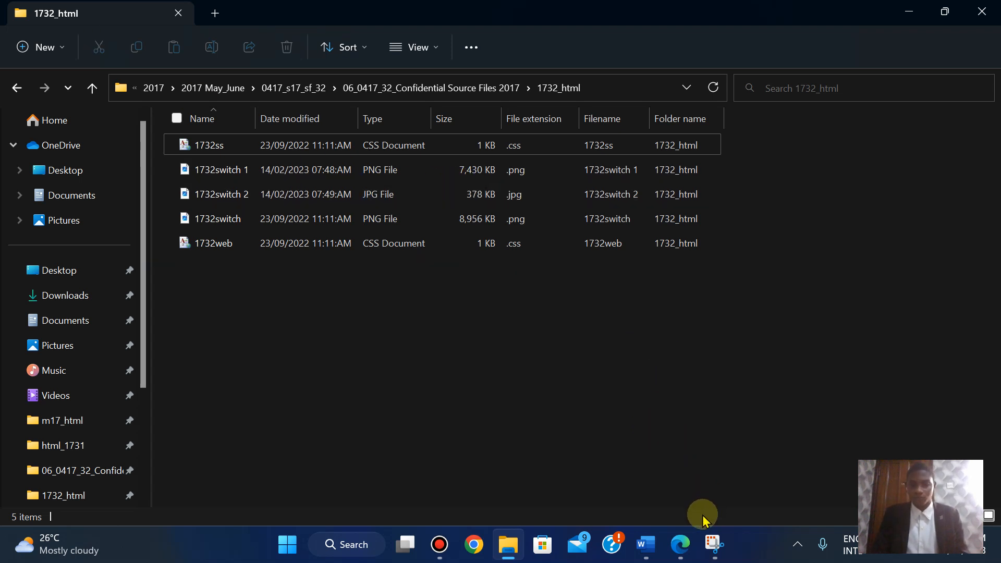
Step: Snip the 1732_html folder path and file listing and paste it under Evidence 2
click(713, 545)
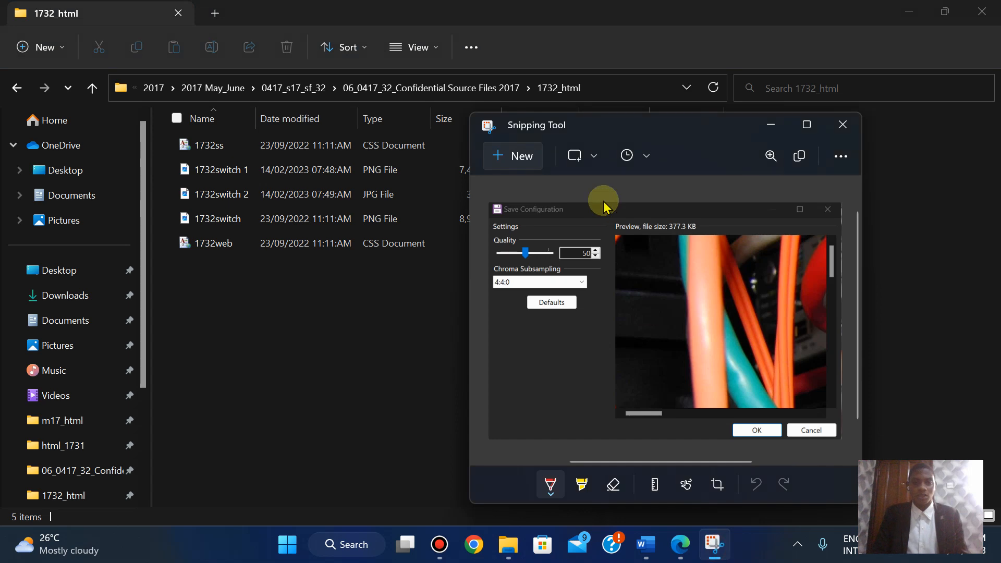
click(529, 168)
drag(107, 73, 726, 265)
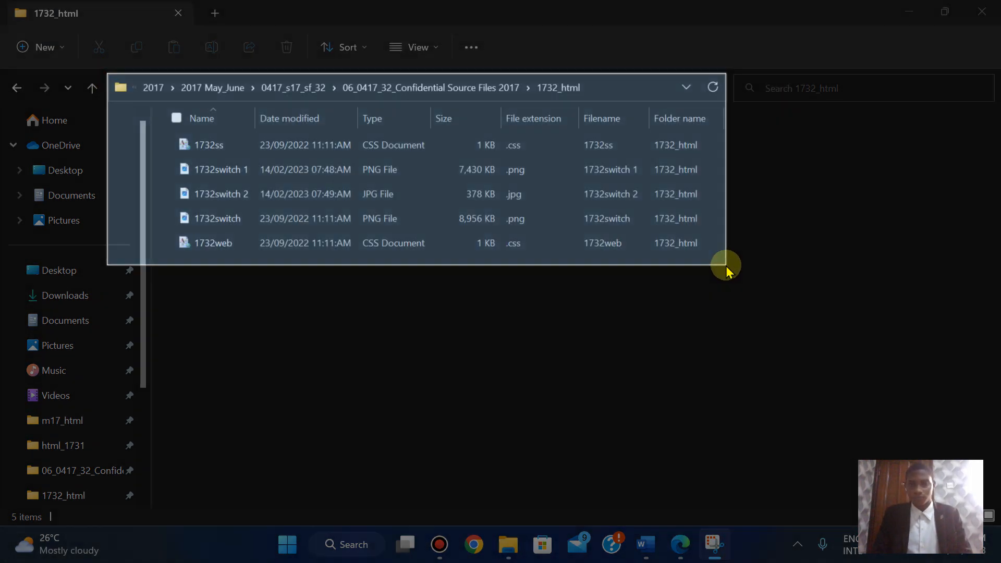
click(680, 544)
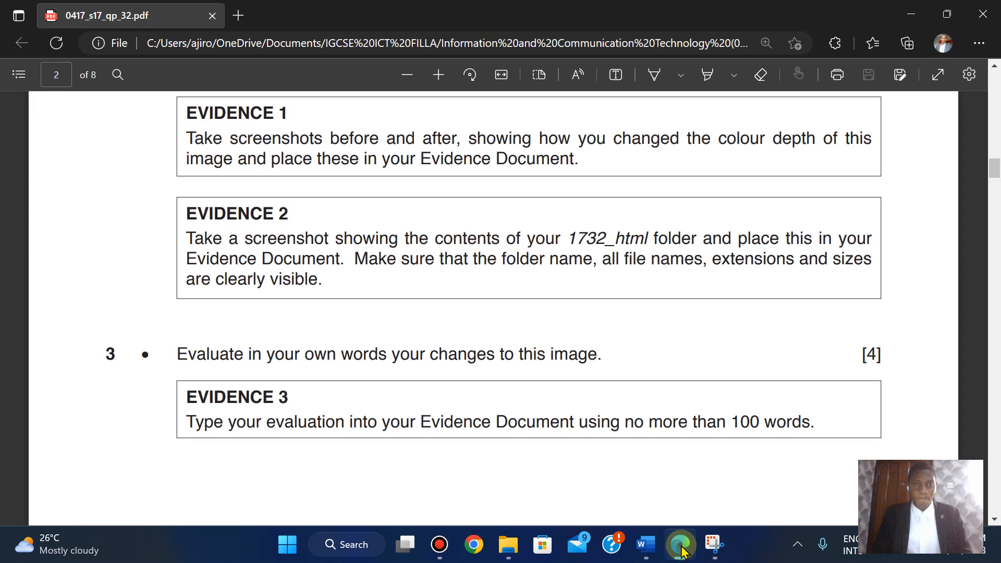
click(645, 544)
drag(993, 242, 996, 298)
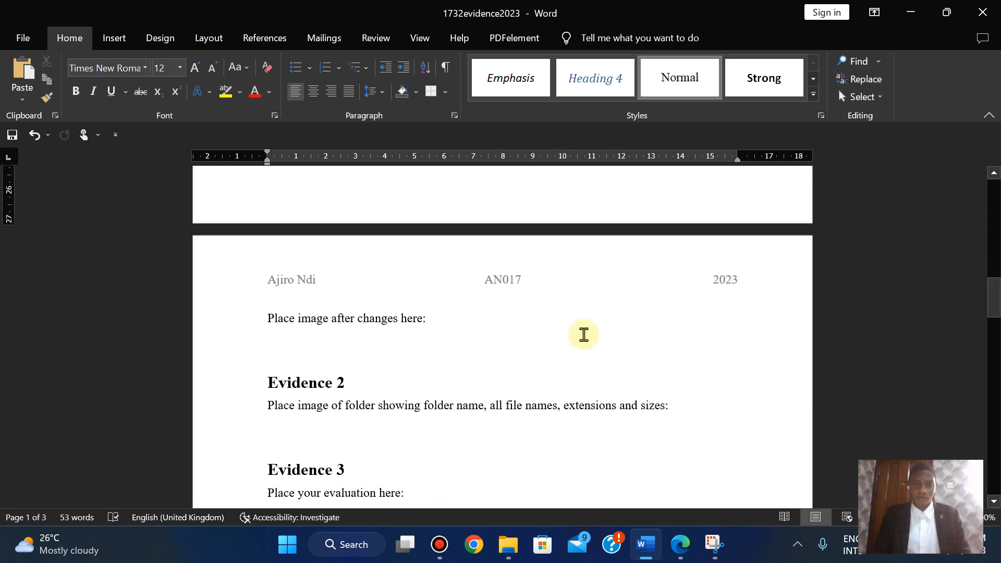
click(271, 430)
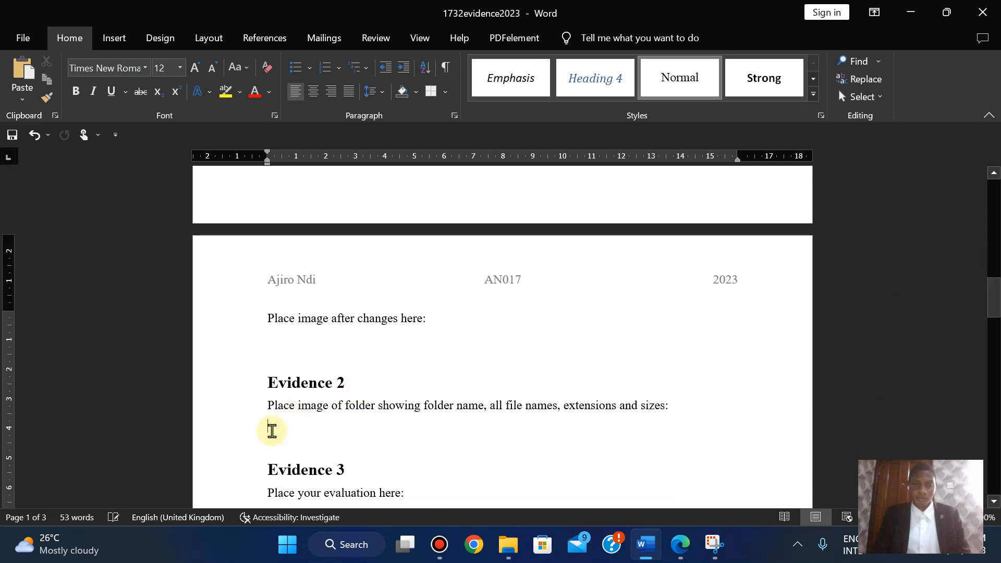
key(ctrl+v)
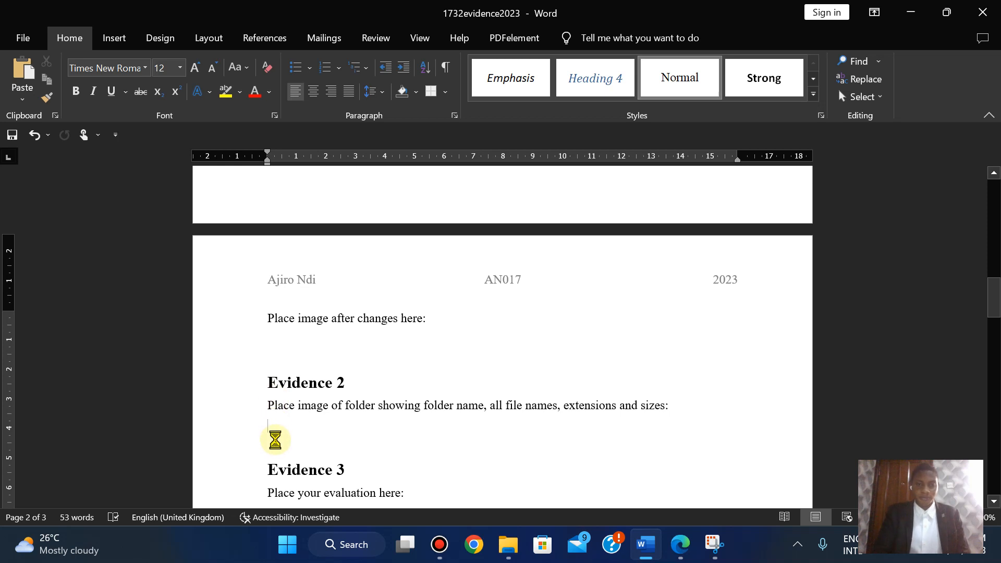
Step: Move the quality-50 save settings screenshot below the after-changes prompt
drag(994, 297, 965, 233)
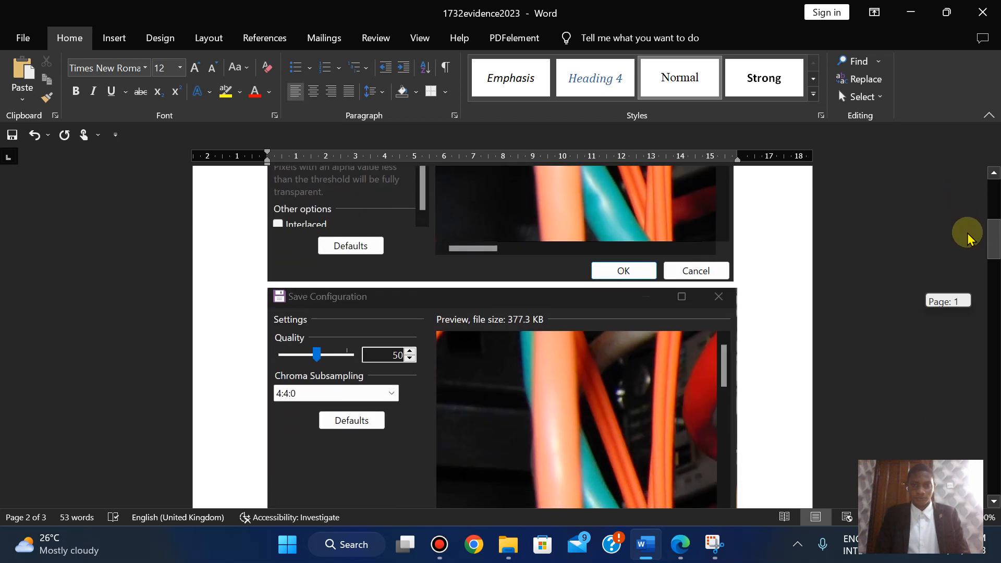
click(551, 347)
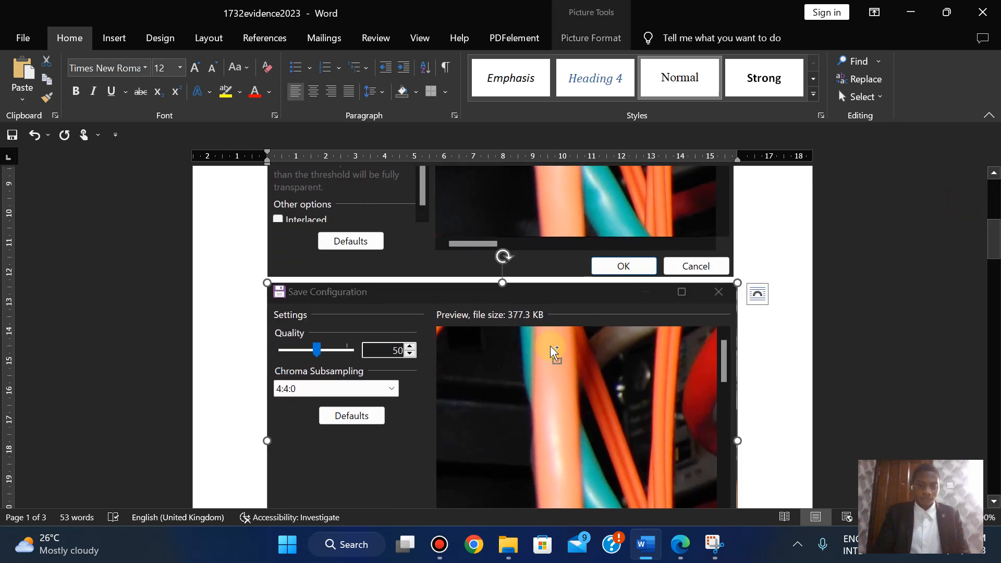
key(Delete)
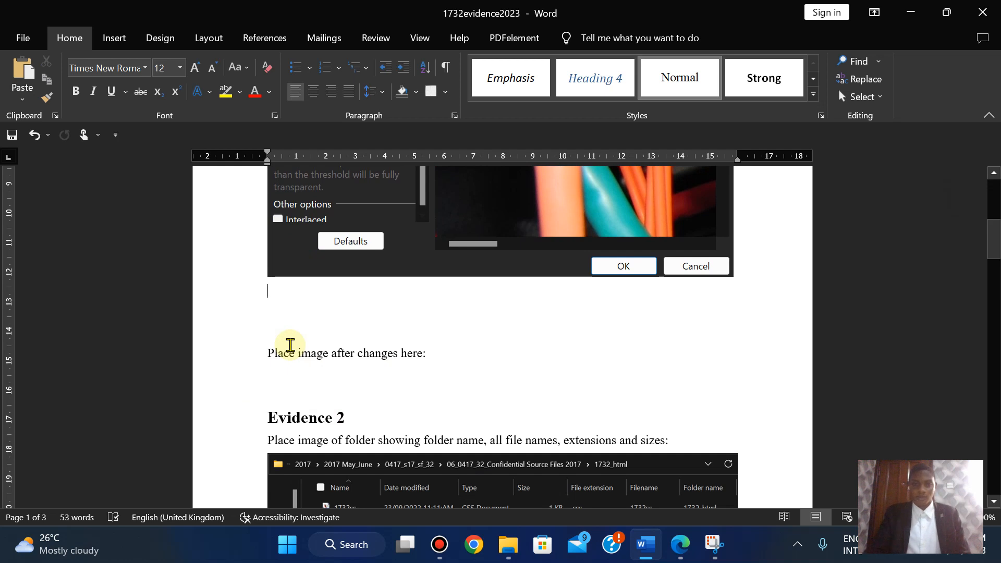
key(Delete)
key(Delete)
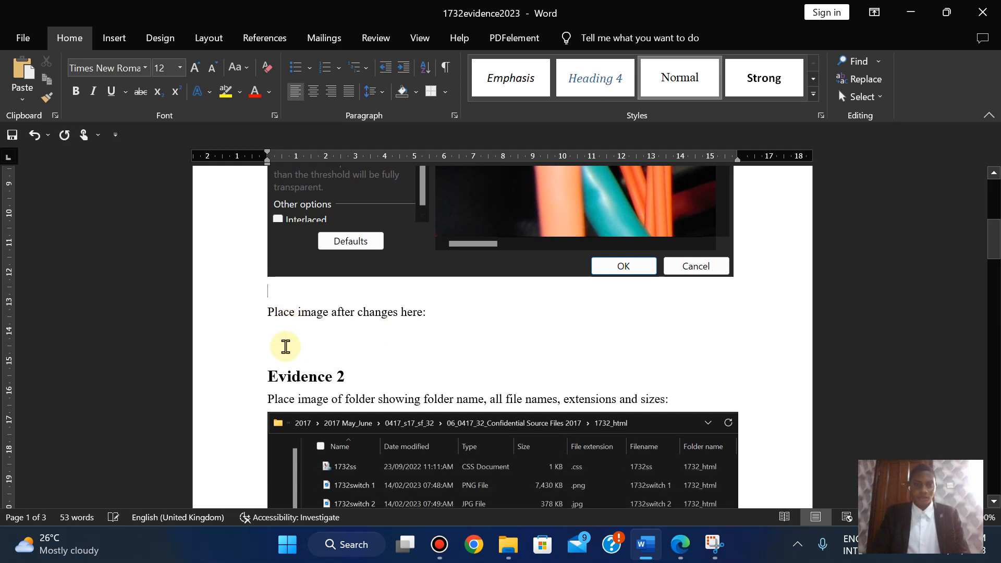
click(284, 346)
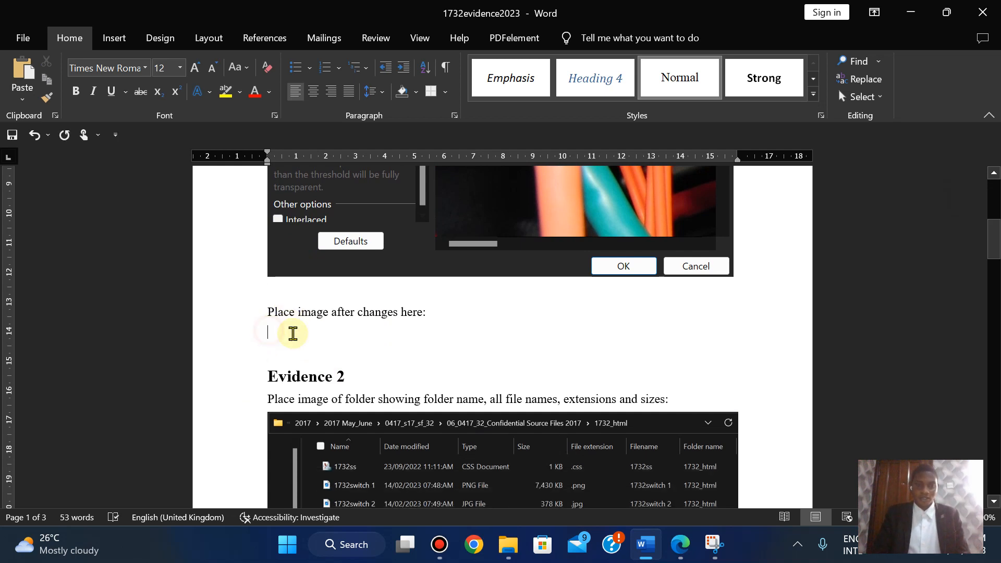
key(ctrl+v)
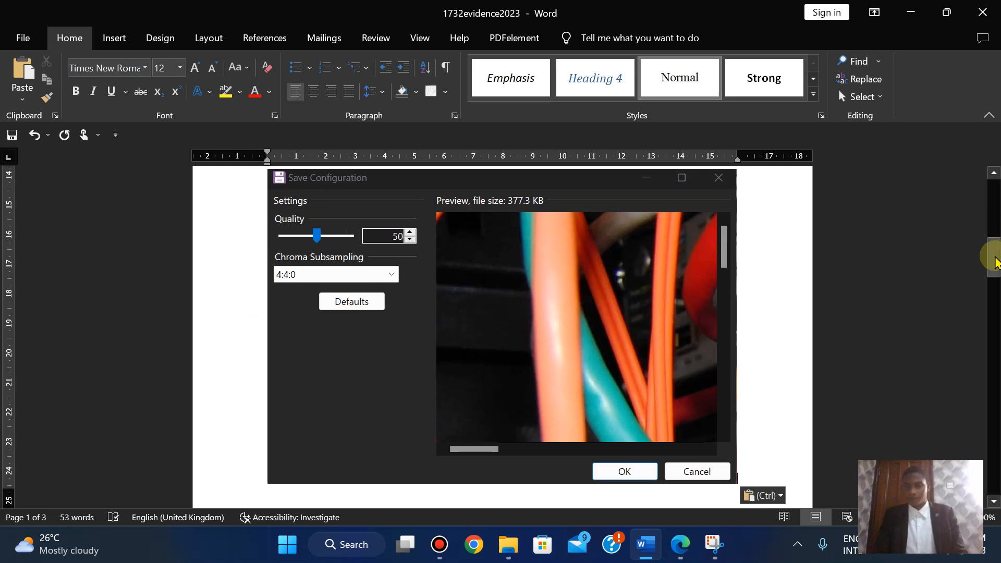
drag(994, 256, 905, 380)
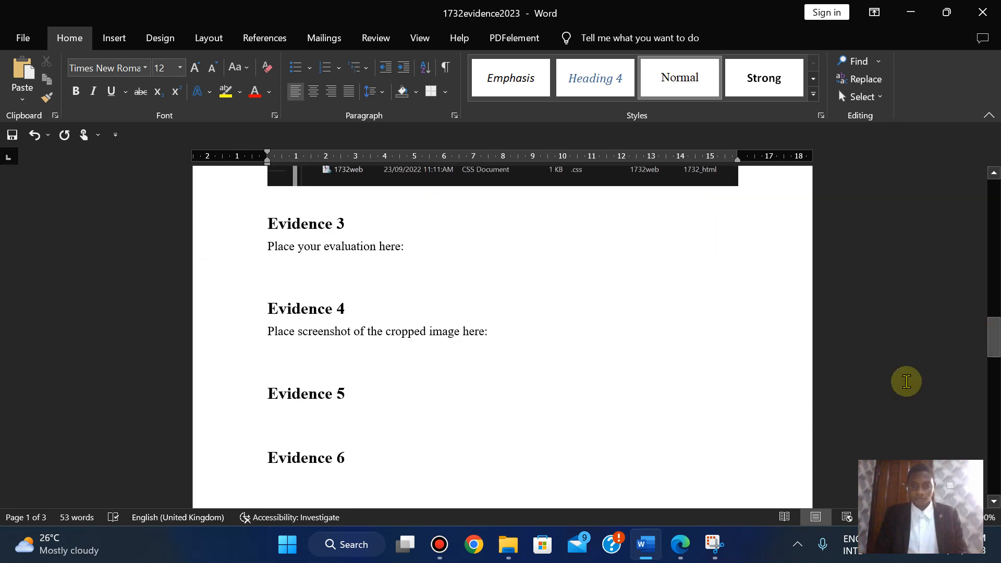
click(688, 557)
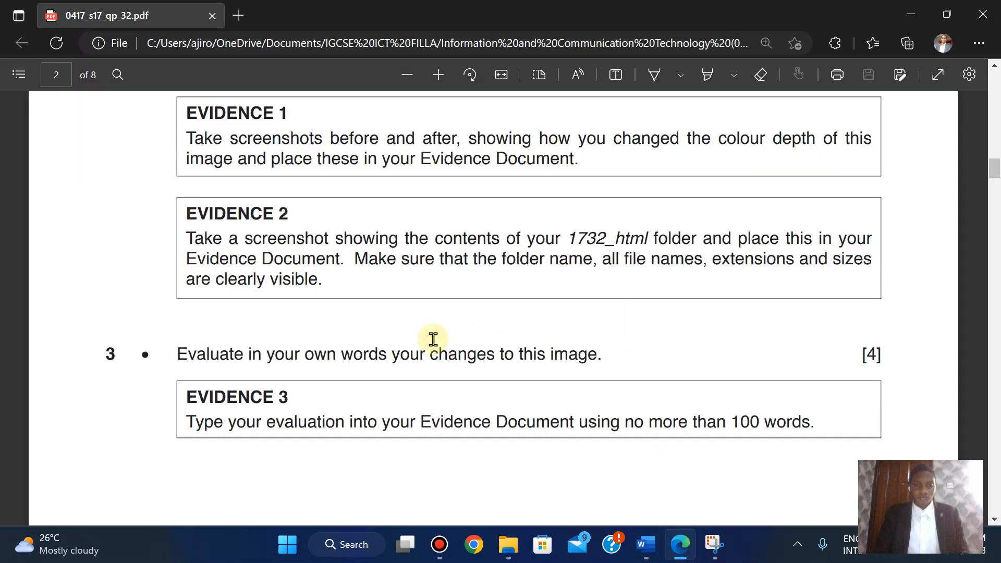
scroll(432, 339, down, 3)
scroll(433, 339, down, 2)
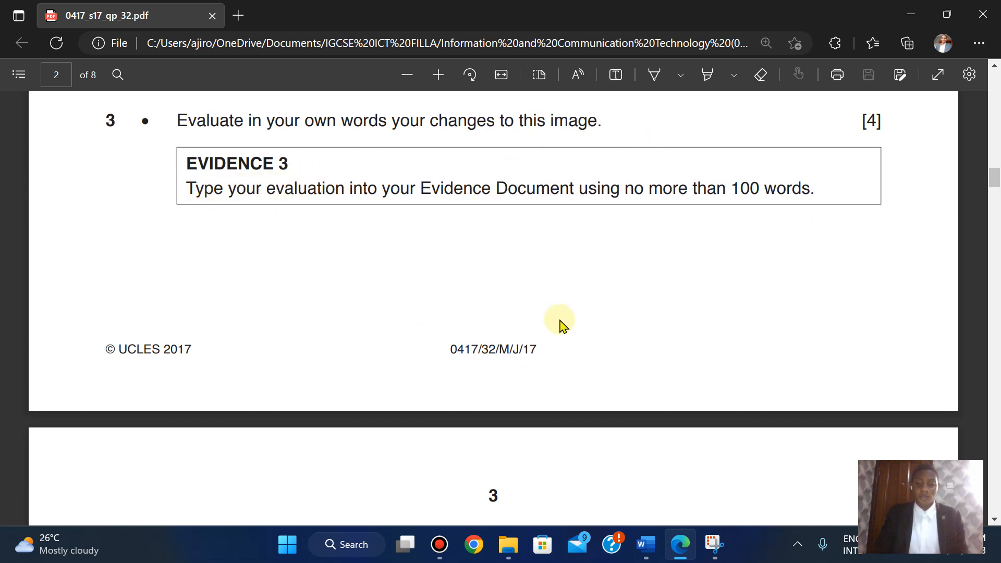
mouse_move(570, 16)
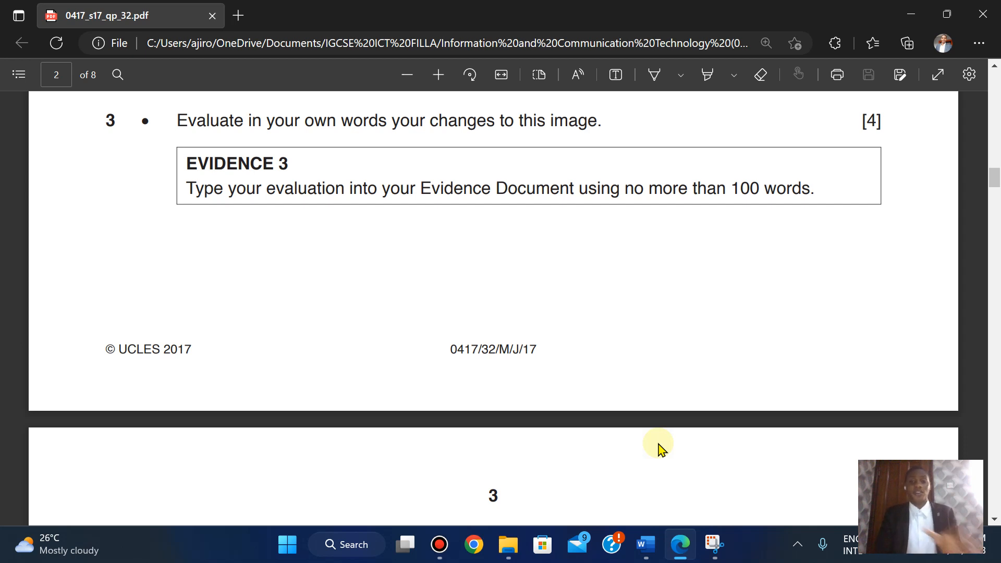
Step: Write the six-point Evidence 3 evaluation on PNG-to-JPG, 50% quality and smaller file size
click(646, 544)
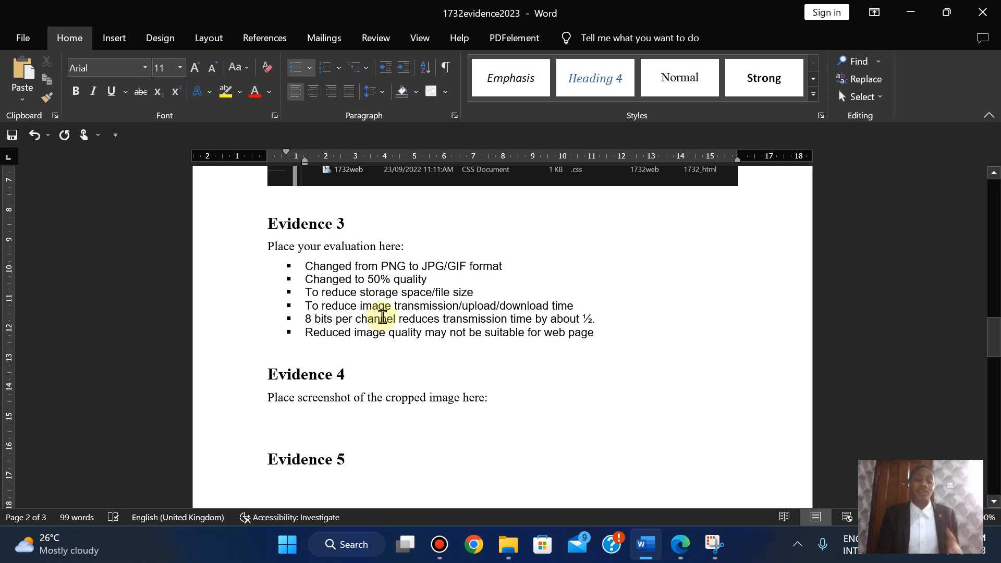
click(514, 547)
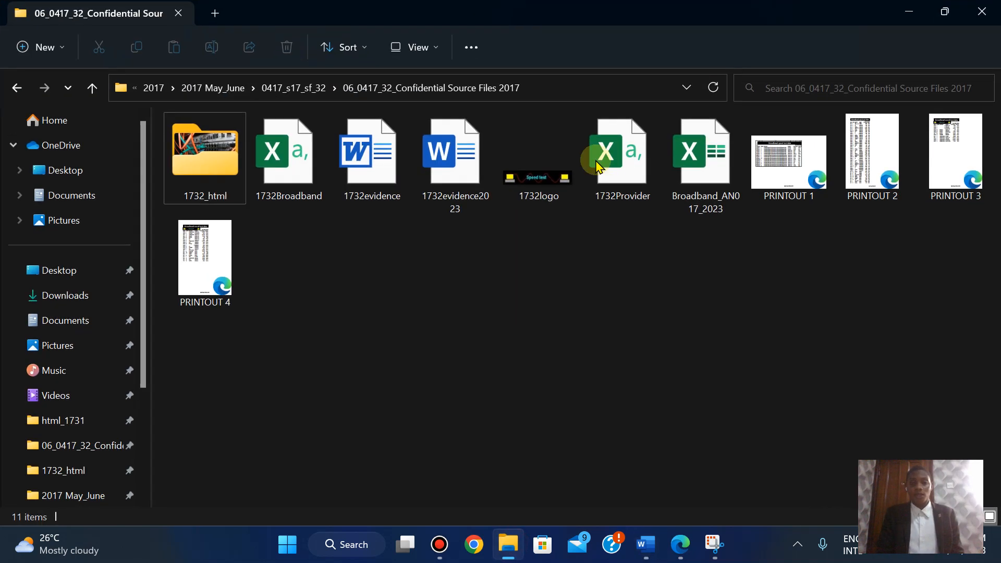
Step: Open the 1732_html folder and, after checking the exam paper, open 1732switch 2.jpg in Photos
double_click(201, 175)
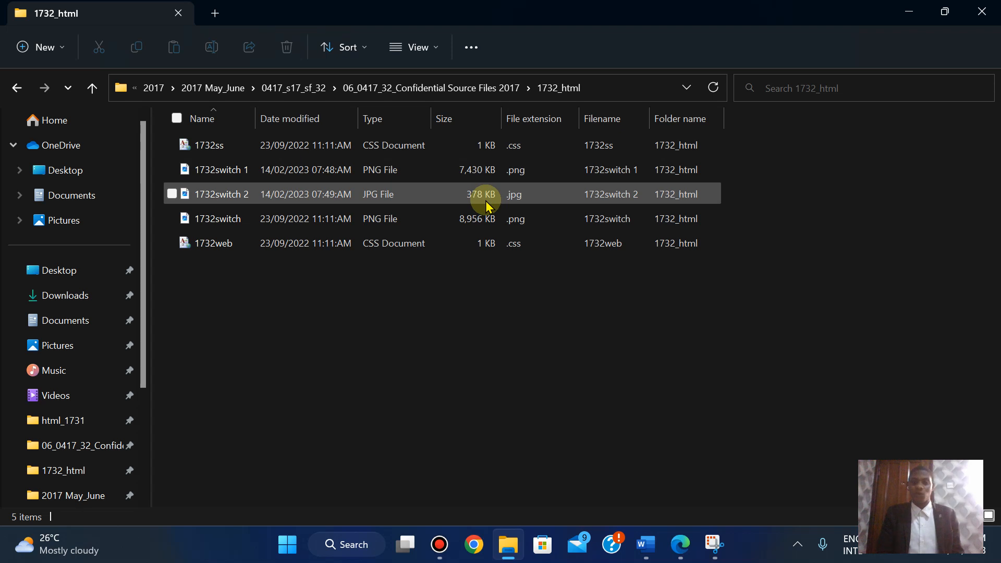
click(680, 545)
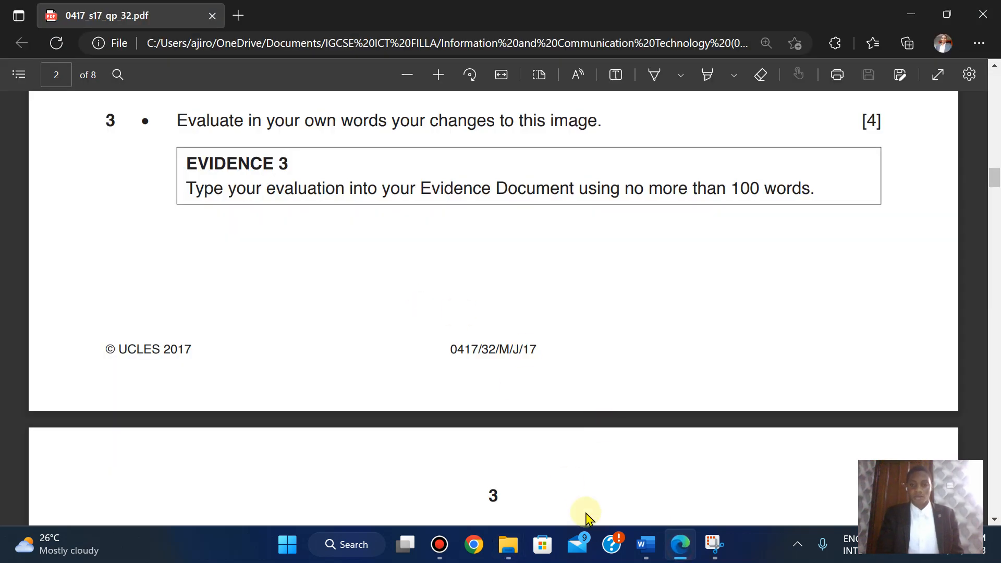
click(645, 544)
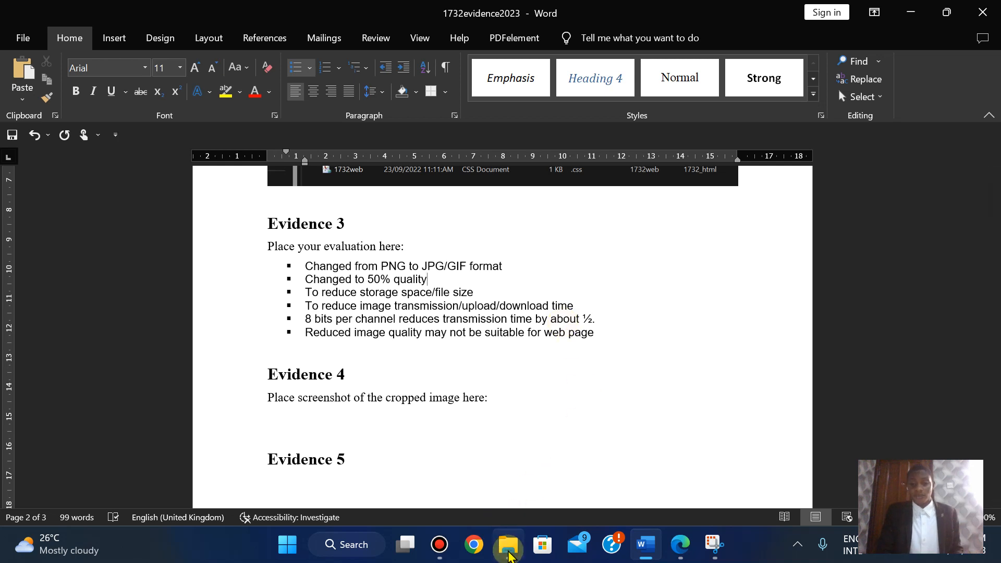
click(509, 545)
double_click(516, 196)
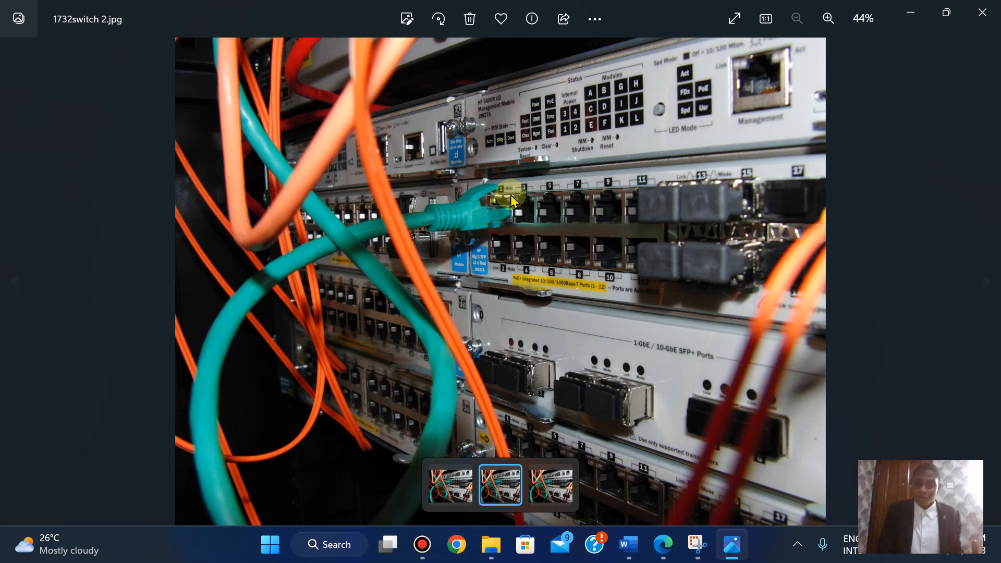
Step: Flip between the three switch photo versions, then close Photos and return to the exam paper
key(Right)
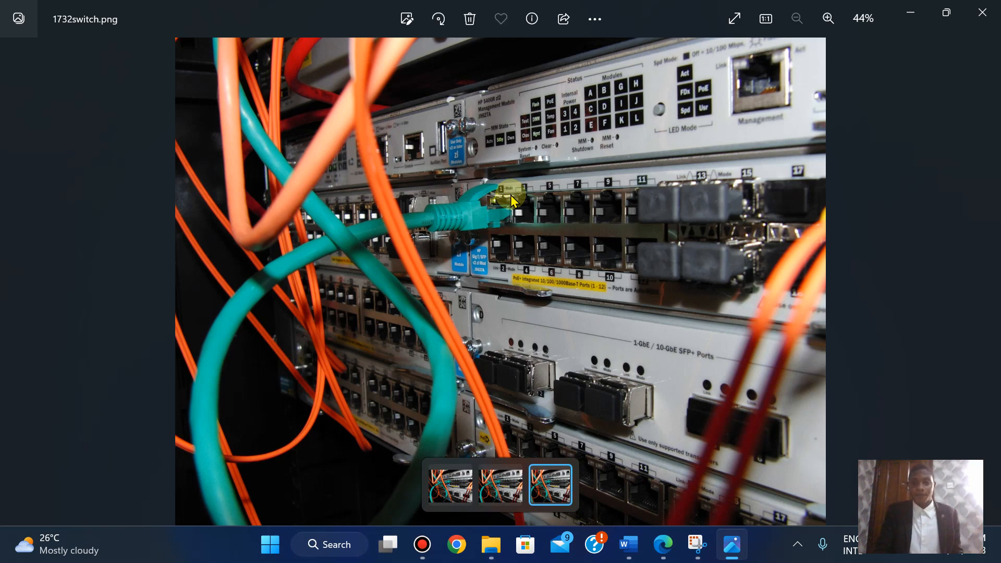
key(Left)
key(Left)
key(Right)
key(Right)
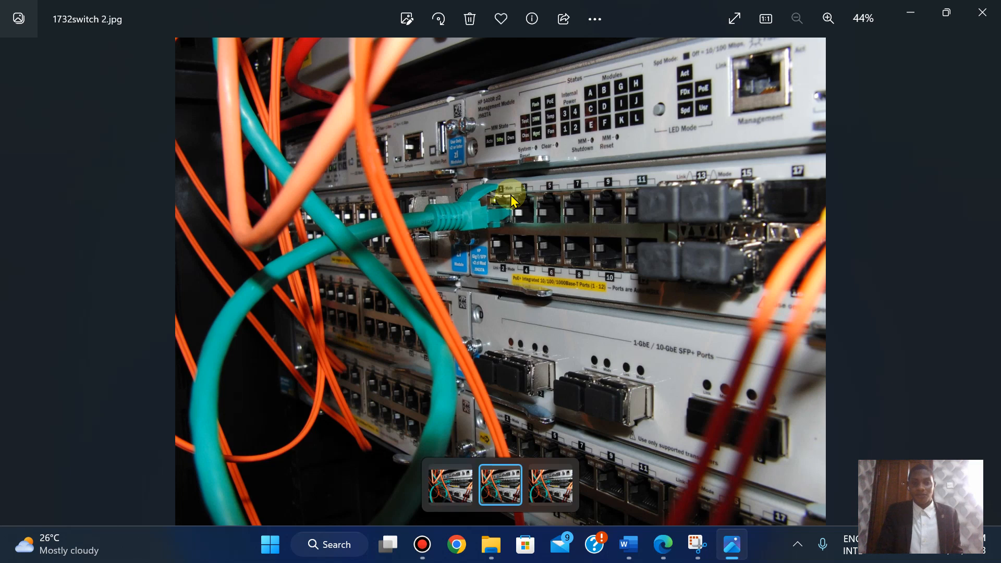
key(Left)
key(Left)
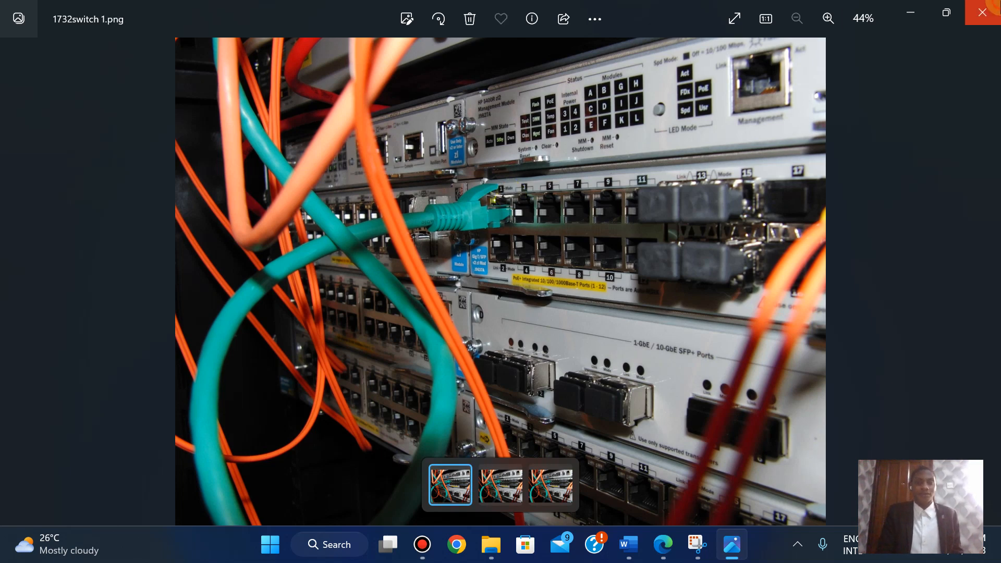
click(993, 4)
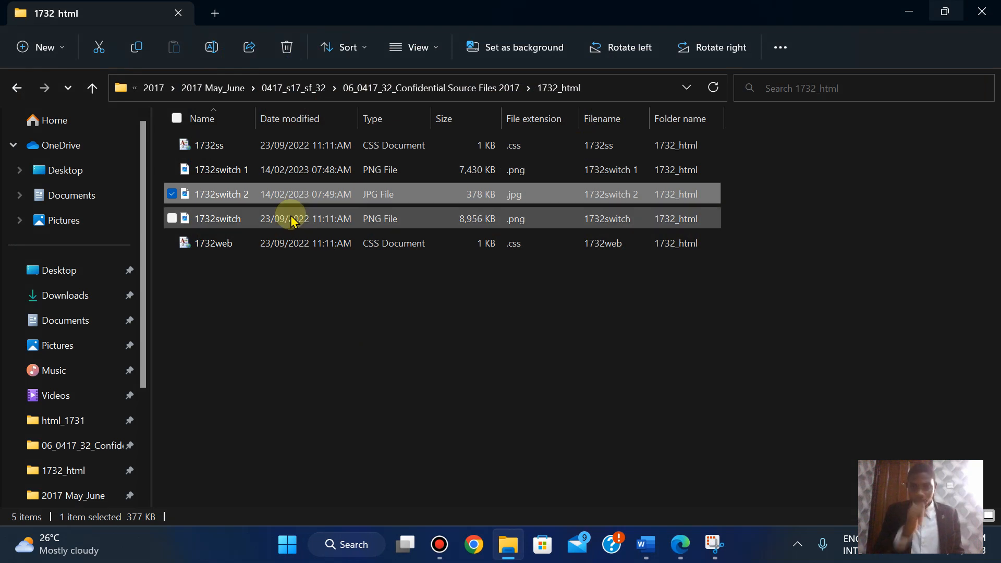
click(681, 543)
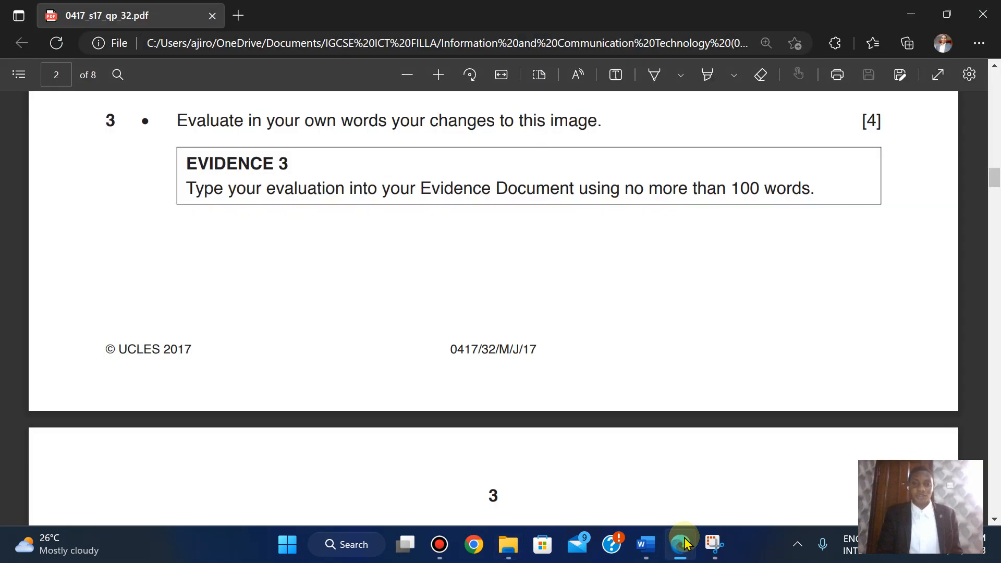
Step: Scroll the exam paper to question 4 (crop to 1732img.jpg) and search Windows for paint
scroll(505, 284, down, 2)
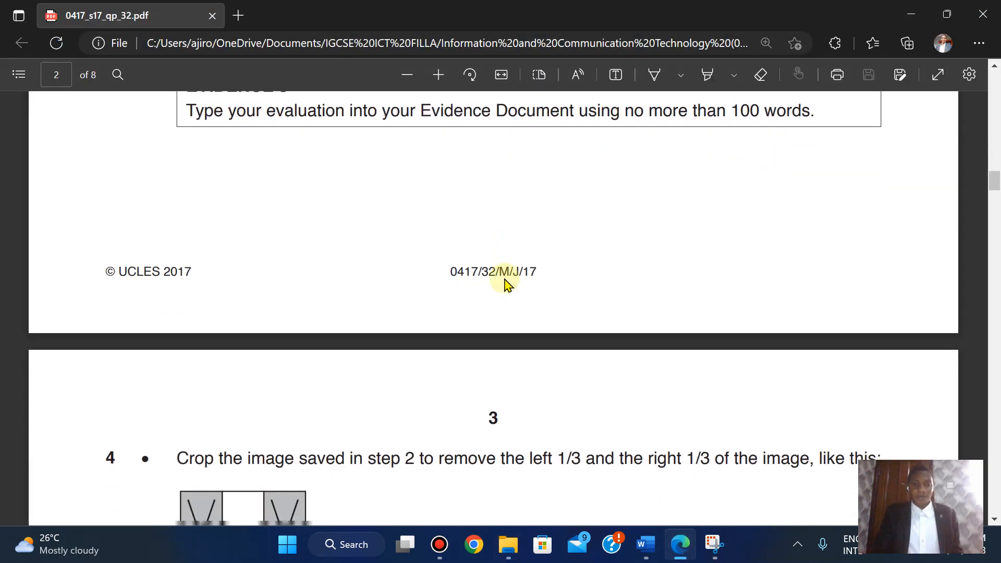
scroll(504, 284, down, 6)
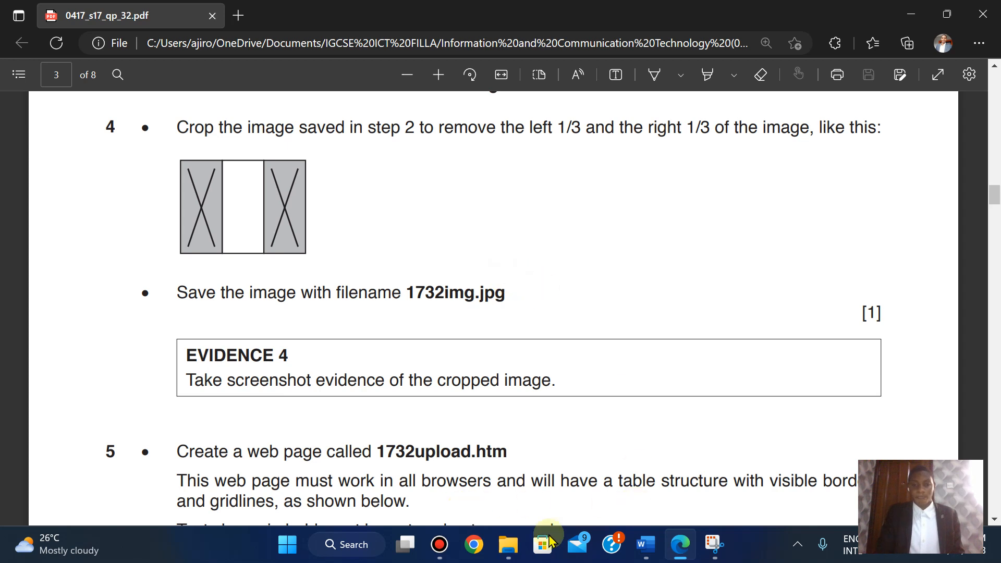
click(291, 532)
text(paint)
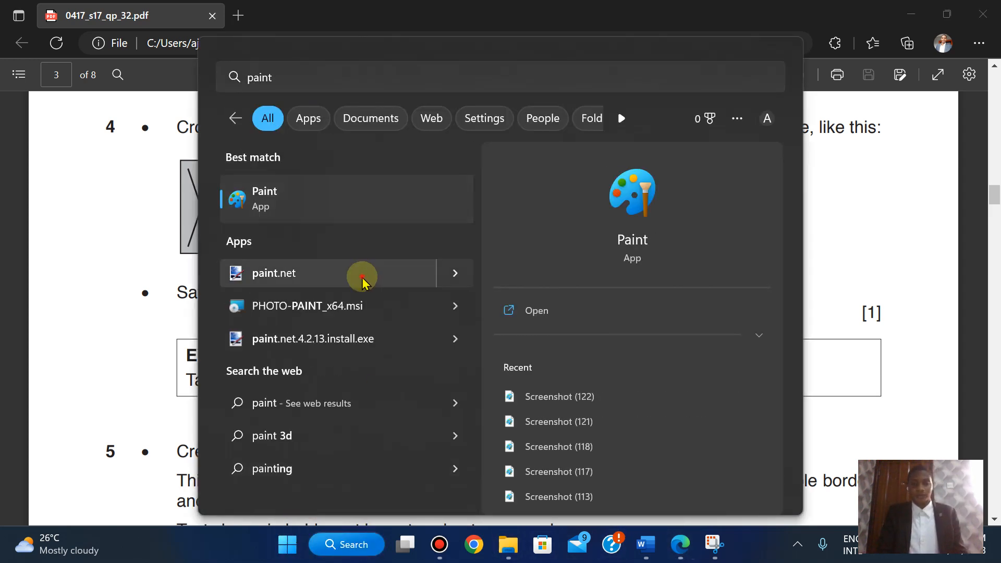
Step: Launch paint.net and open the 1732switch 2.jpg photo
click(364, 276)
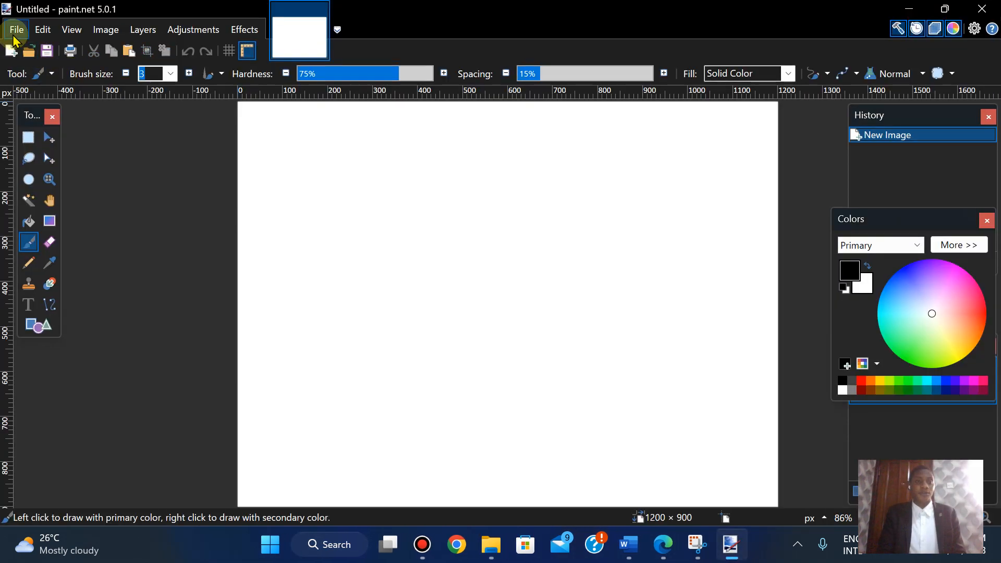
click(15, 31)
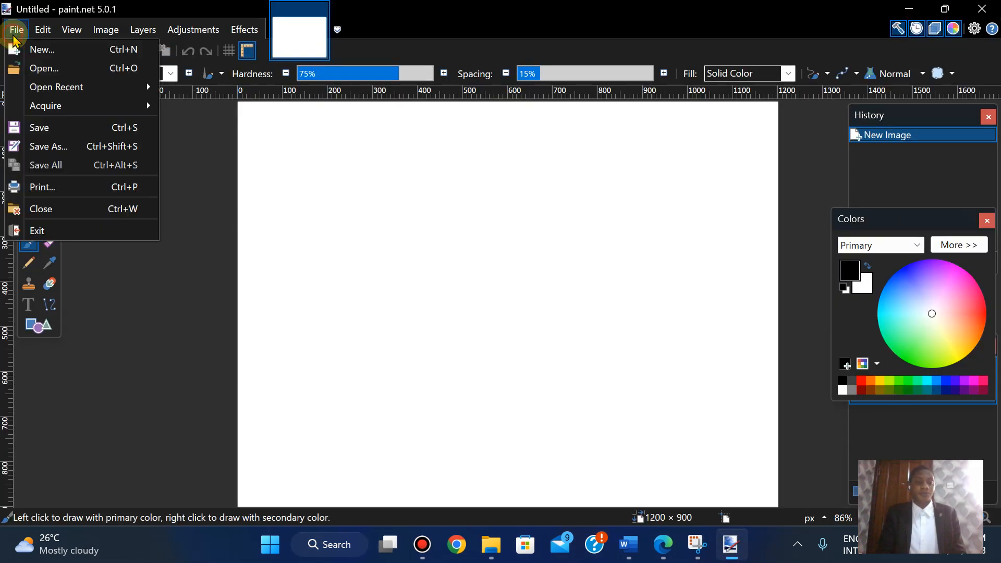
click(42, 70)
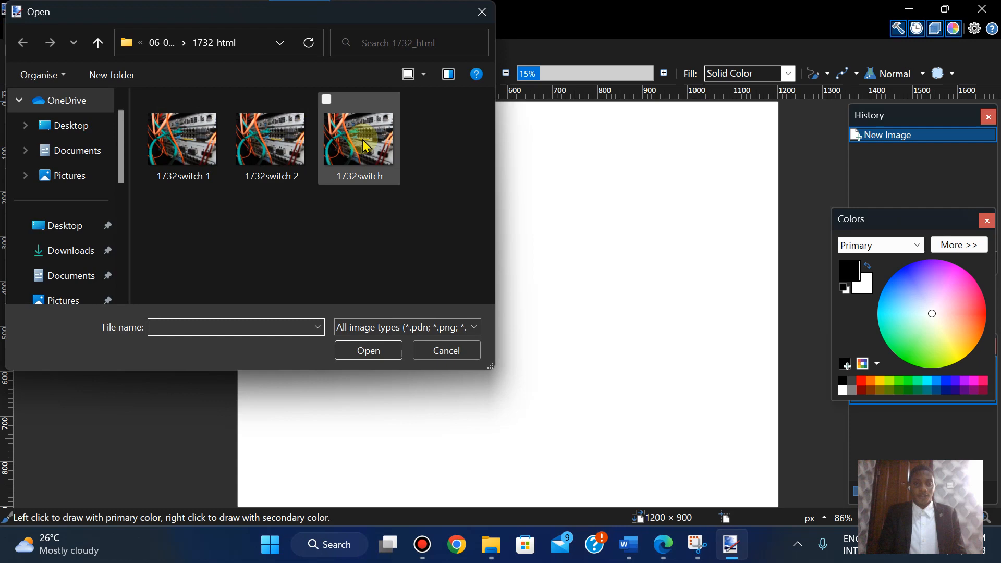
click(279, 145)
click(376, 357)
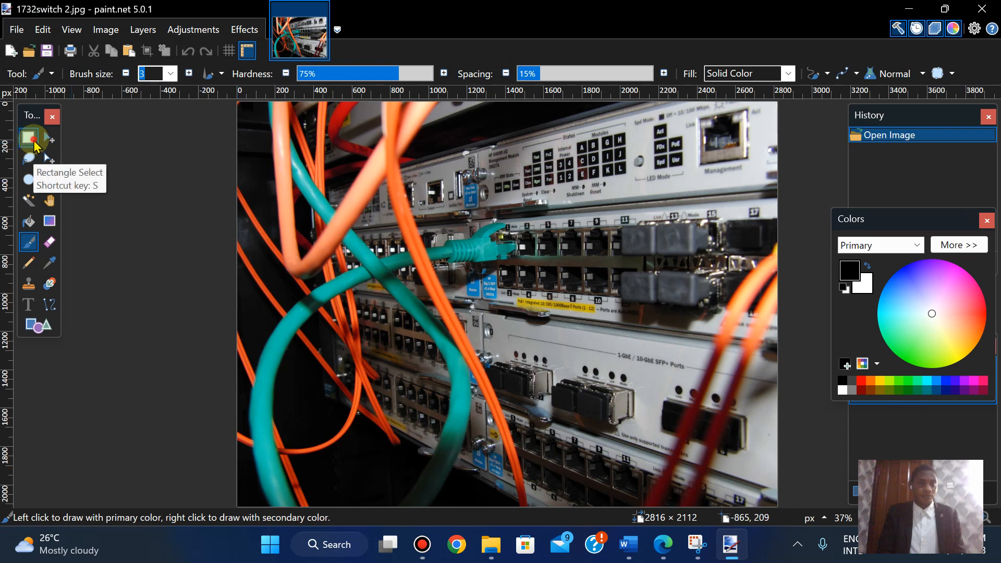
Step: Rectangle-select the whole image, then pull the left edge in to exclude the left third
click(29, 139)
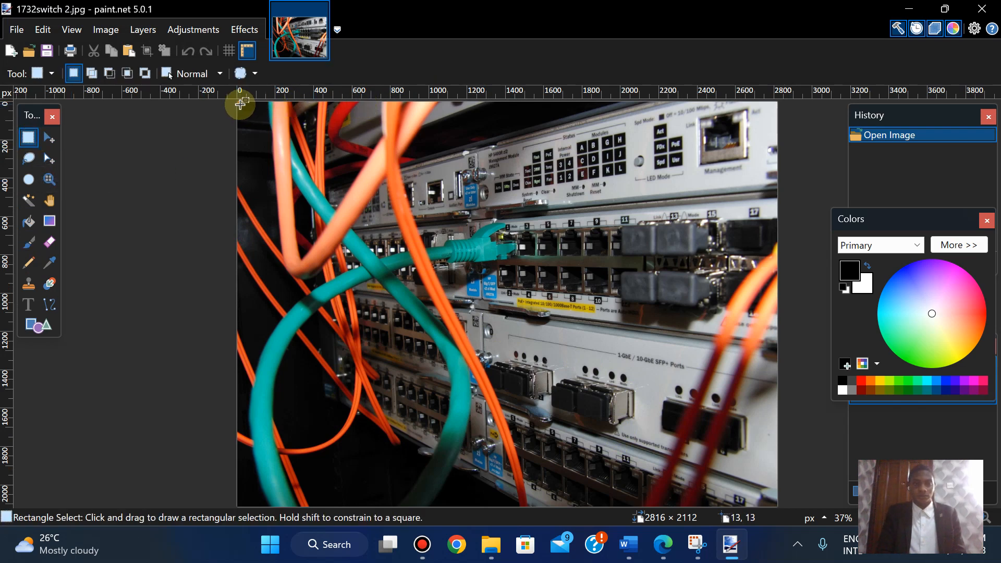
drag(238, 103, 779, 508)
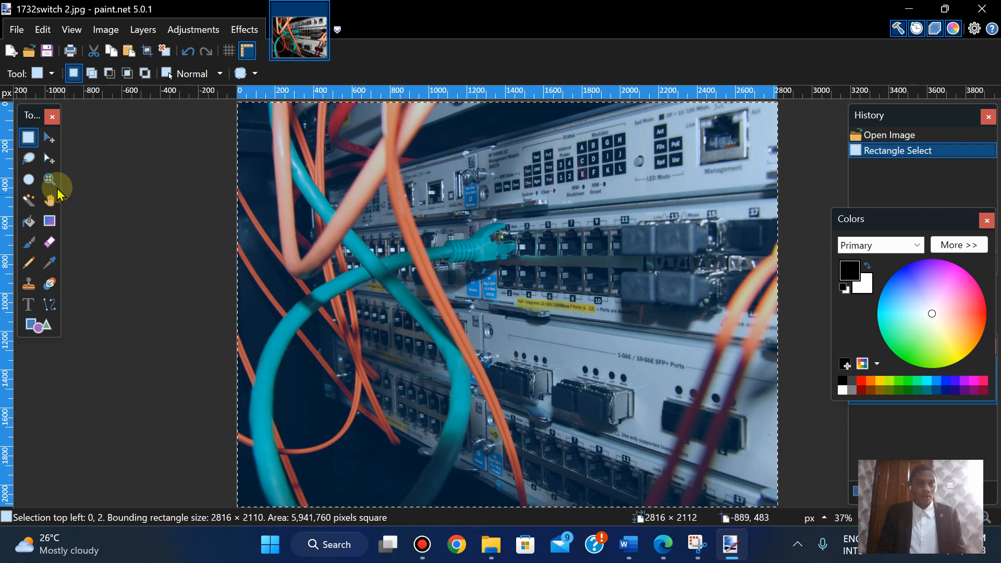
click(49, 159)
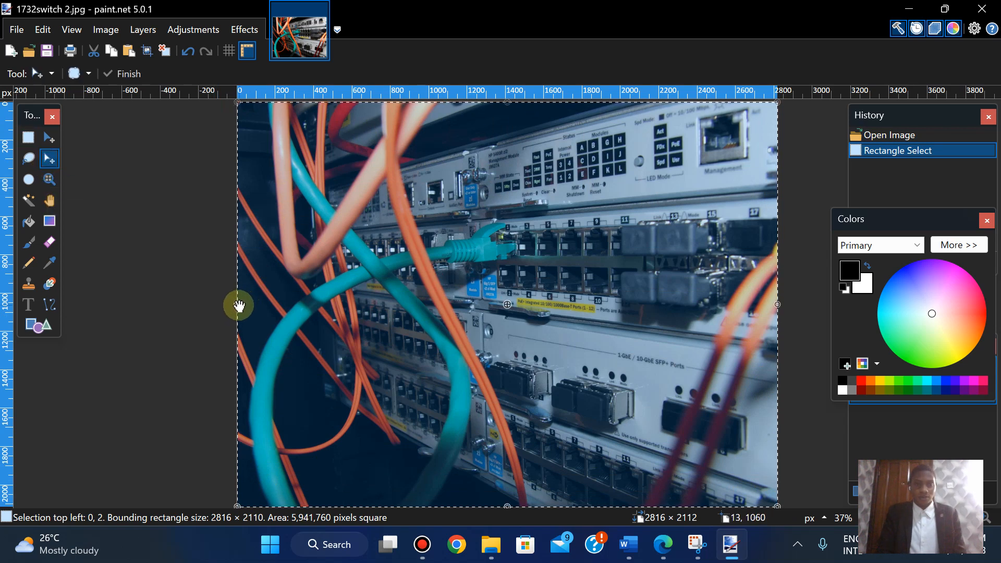
drag(237, 305, 290, 302)
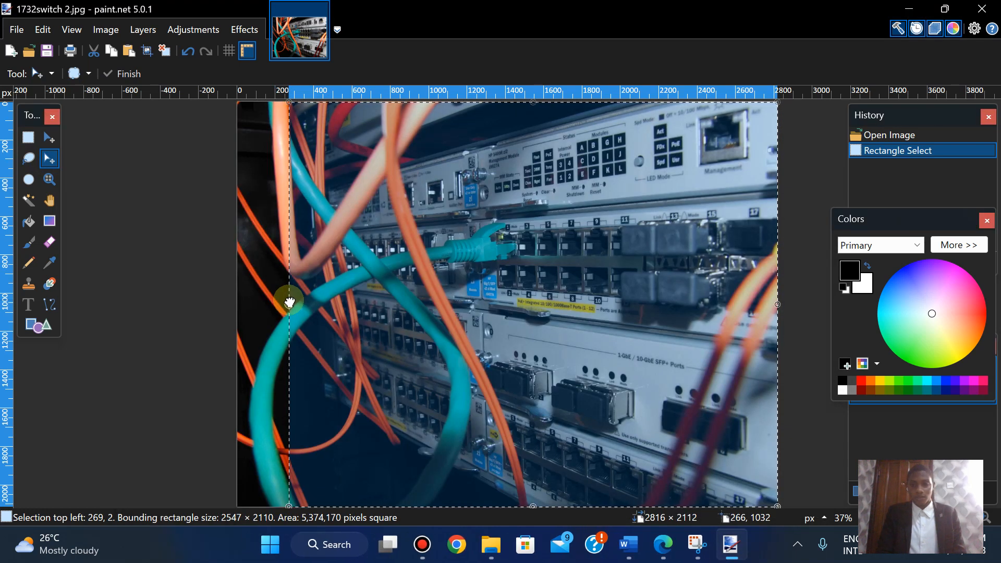
drag(289, 303, 336, 304)
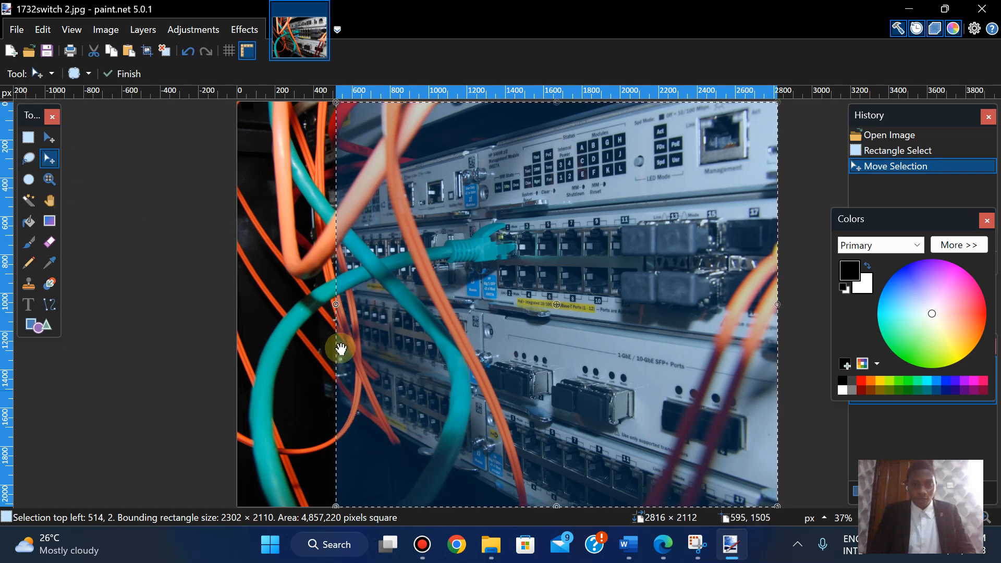
drag(336, 305, 380, 307)
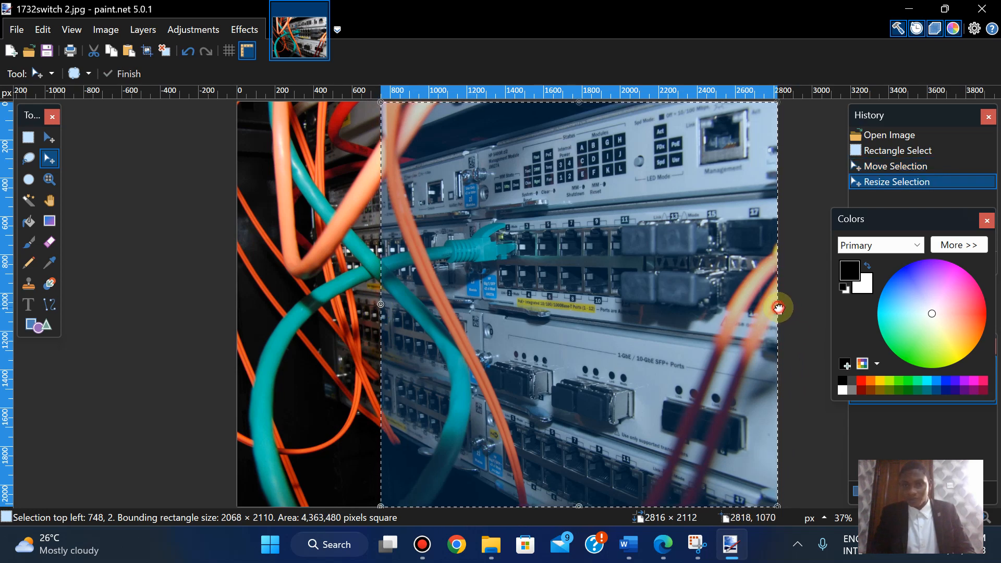
Step: Pull in the right edge and fine-tune to a 1199 × 2110 selection starting at 802, 2
drag(779, 308, 660, 316)
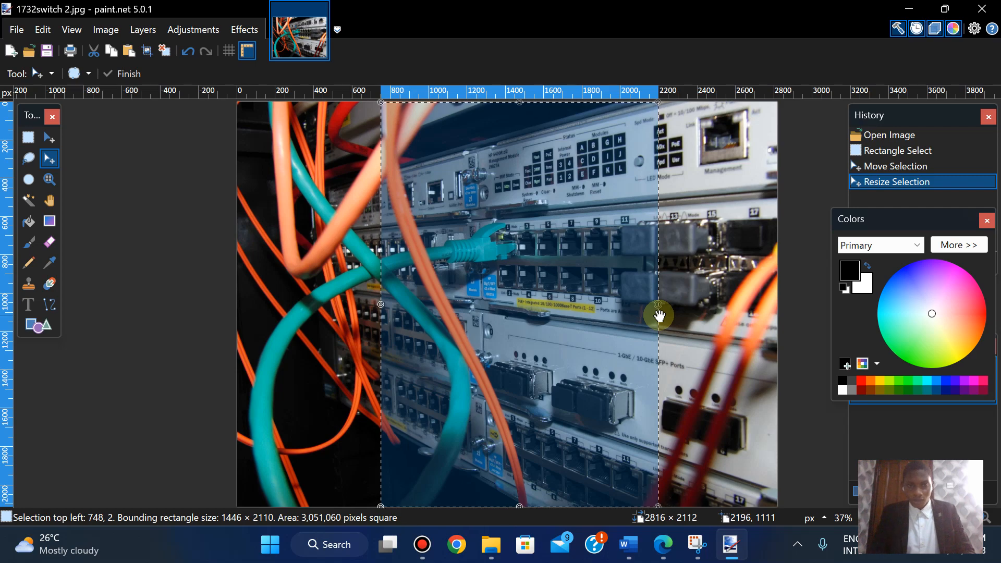
click(668, 555)
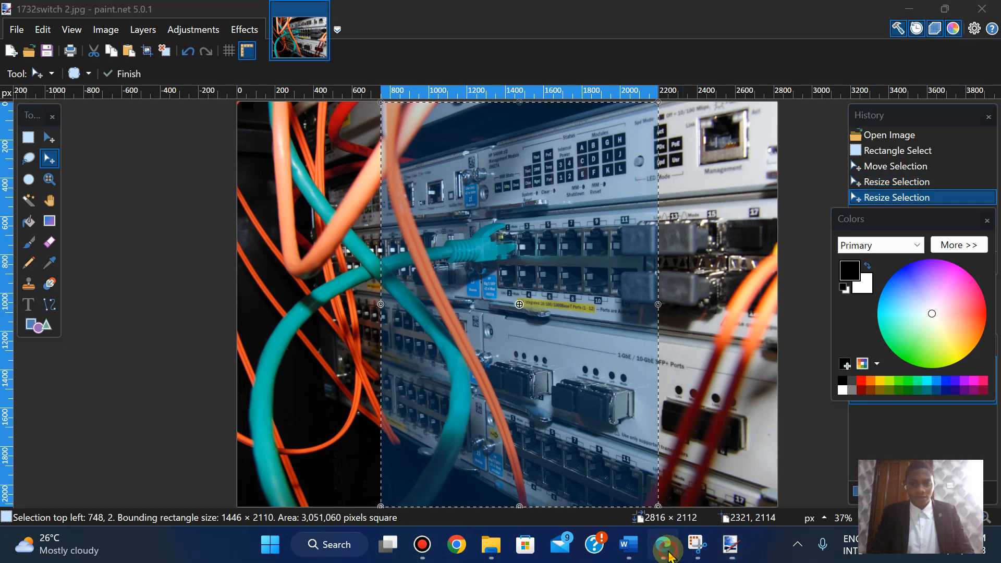
click(667, 548)
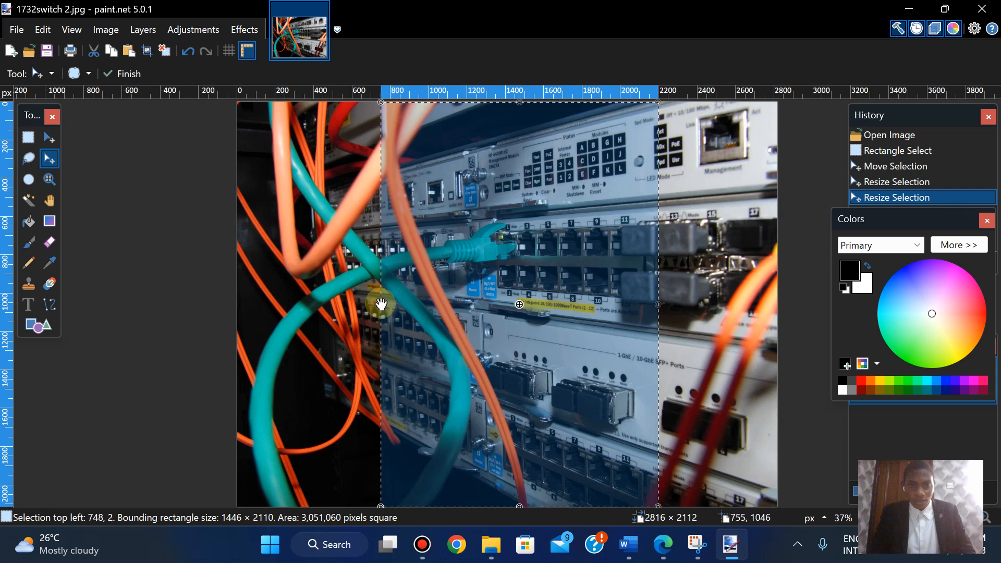
drag(381, 306, 392, 305)
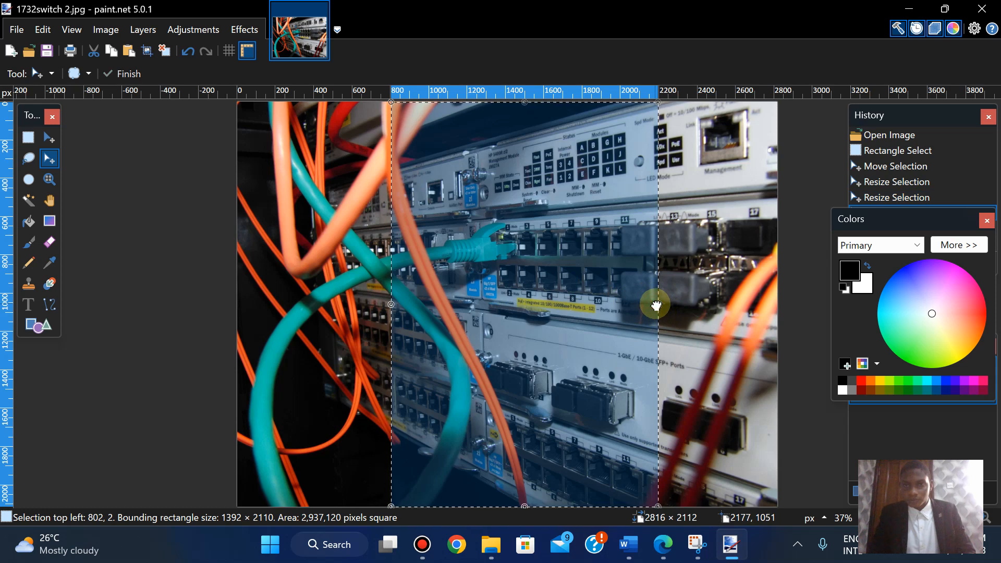
drag(655, 305, 620, 312)
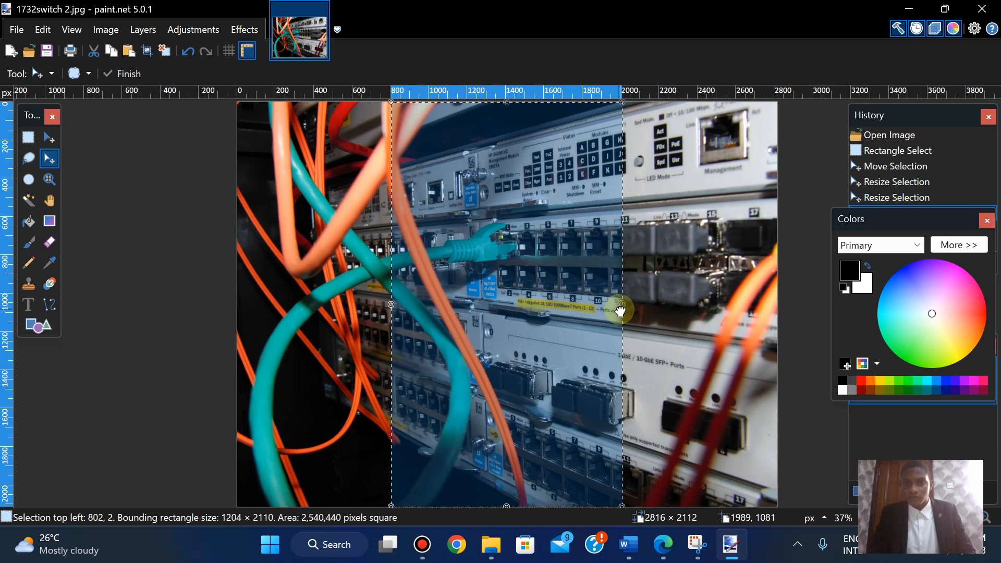
drag(620, 312, 619, 309)
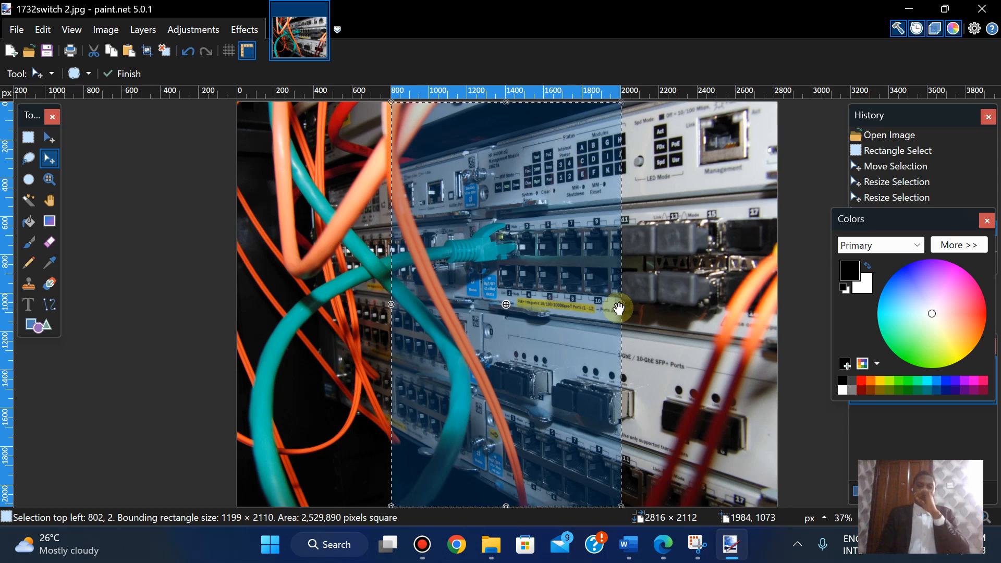
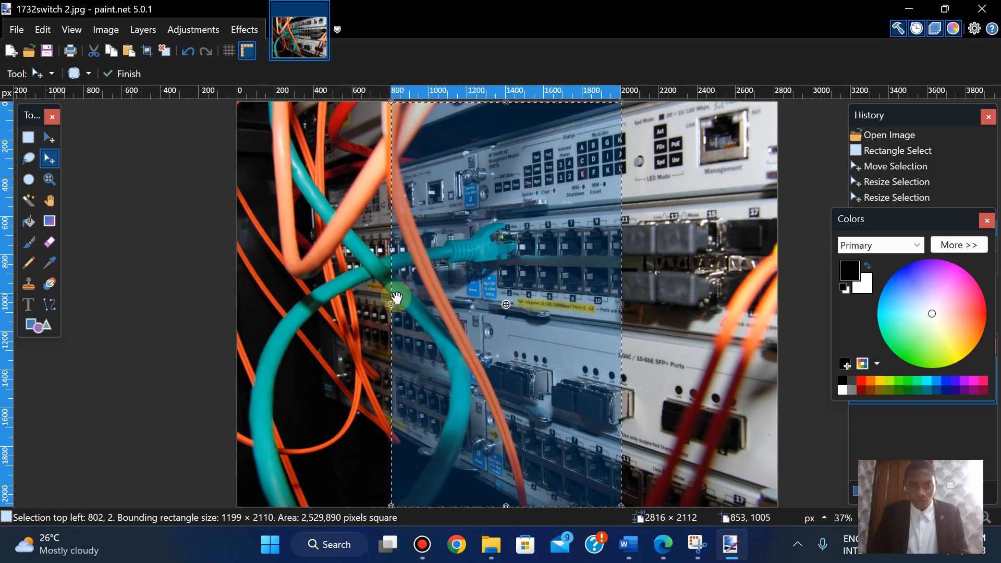
Step: Narrow the selection from the left and crop the photo to a 1001 × 2110 middle third
drag(390, 307, 426, 302)
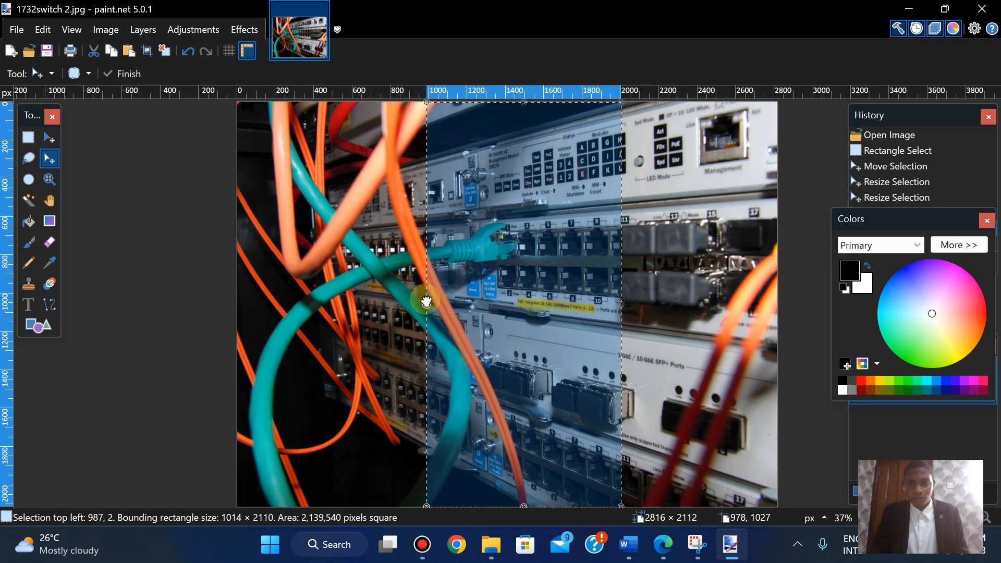
drag(427, 301, 429, 299)
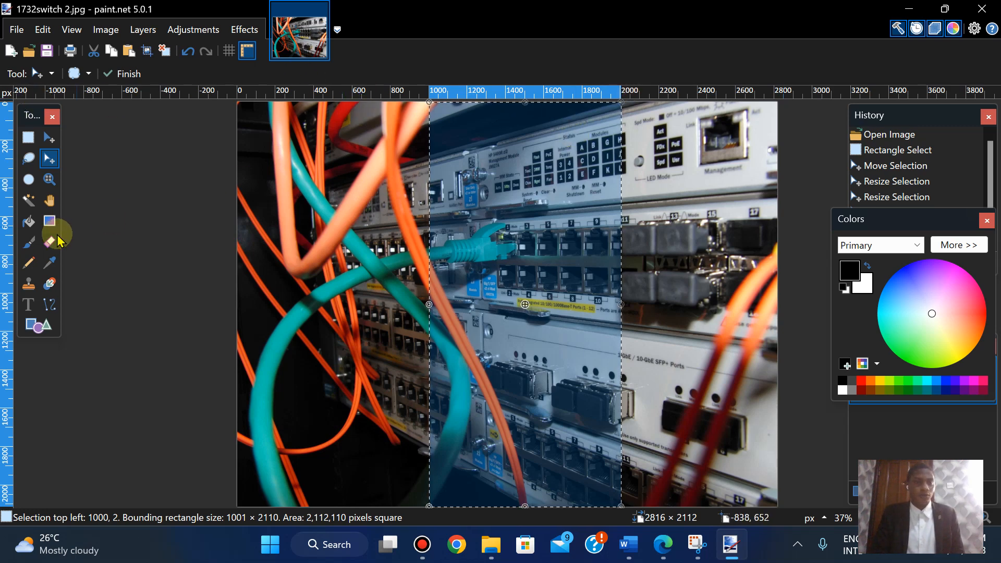
click(666, 554)
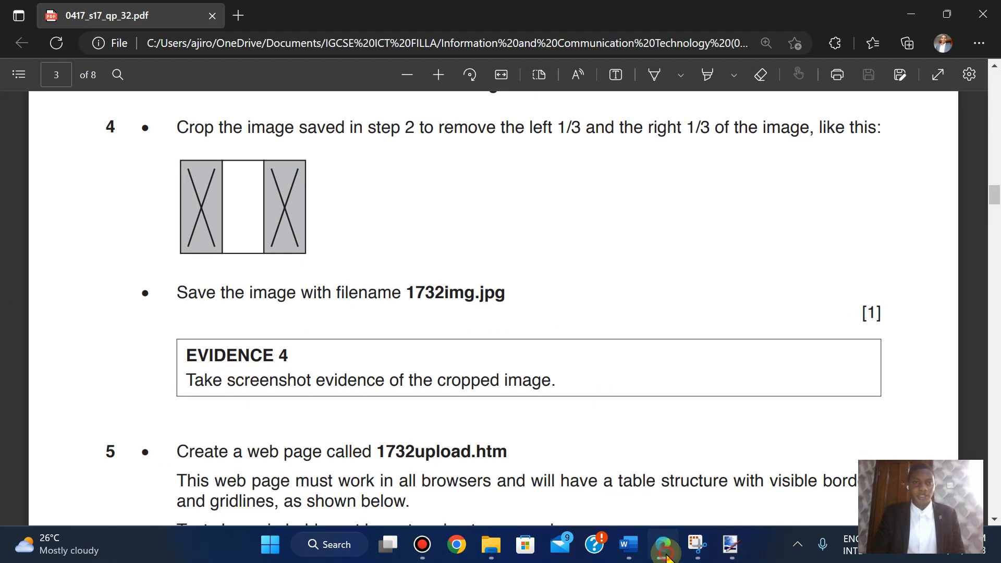
click(666, 554)
click(107, 30)
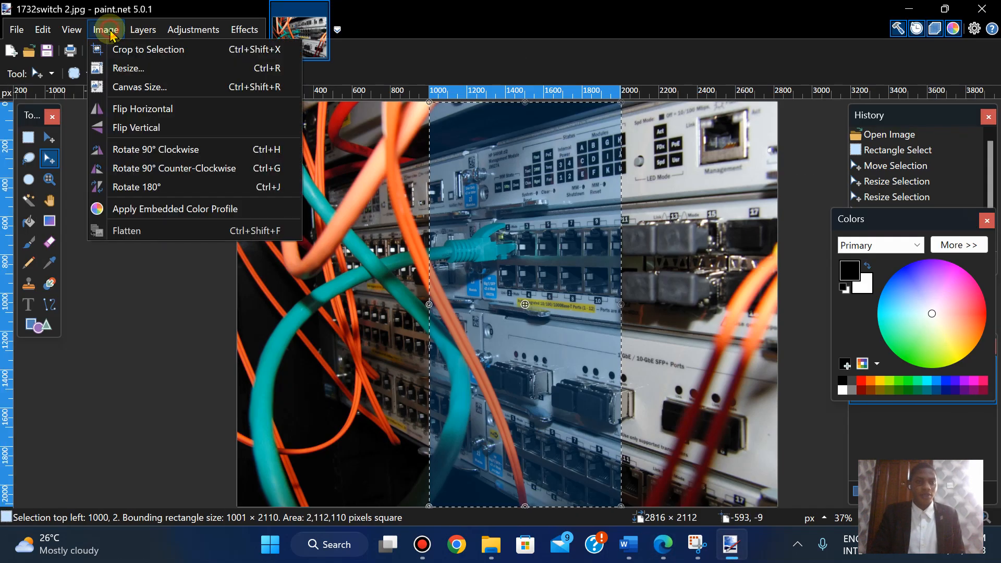
click(111, 49)
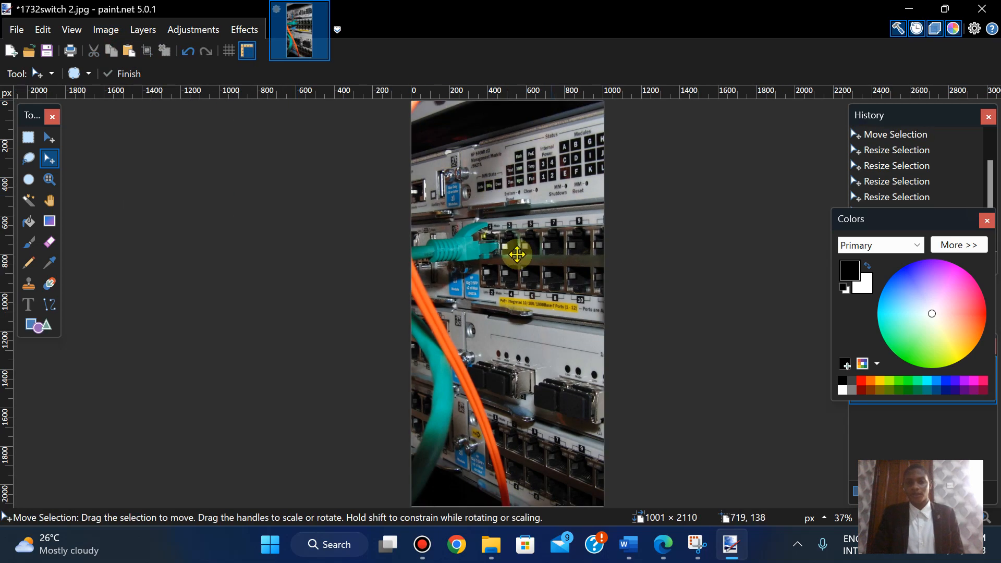
Step: Copy the file name 1732img from the PDF task sheet, then return to the cropped photo
click(666, 544)
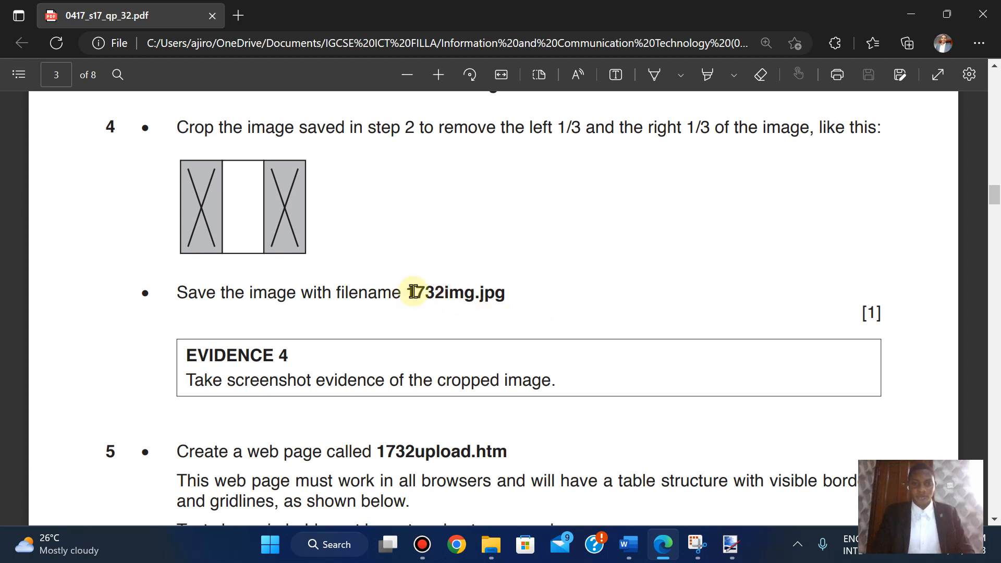
drag(407, 292, 474, 293)
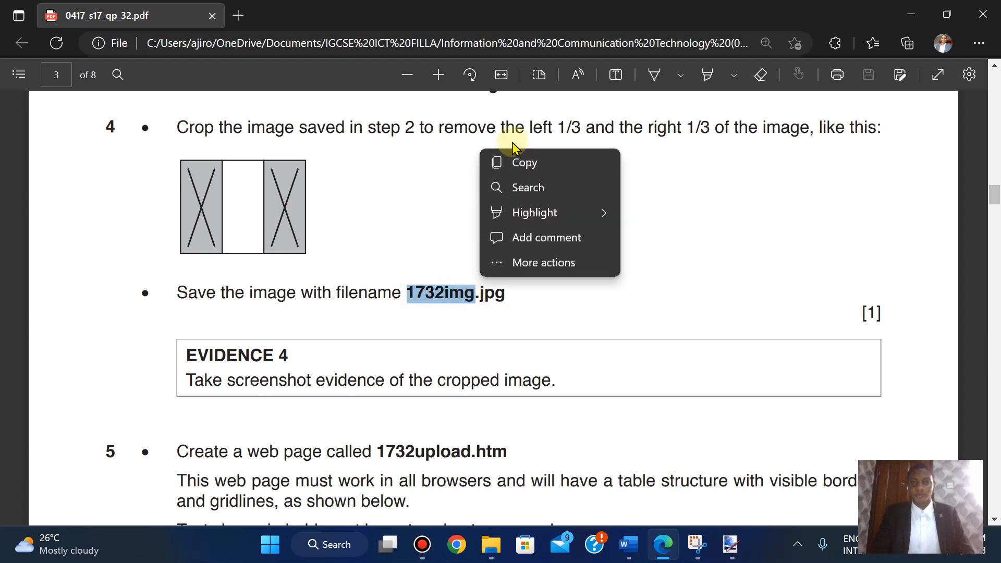
click(502, 165)
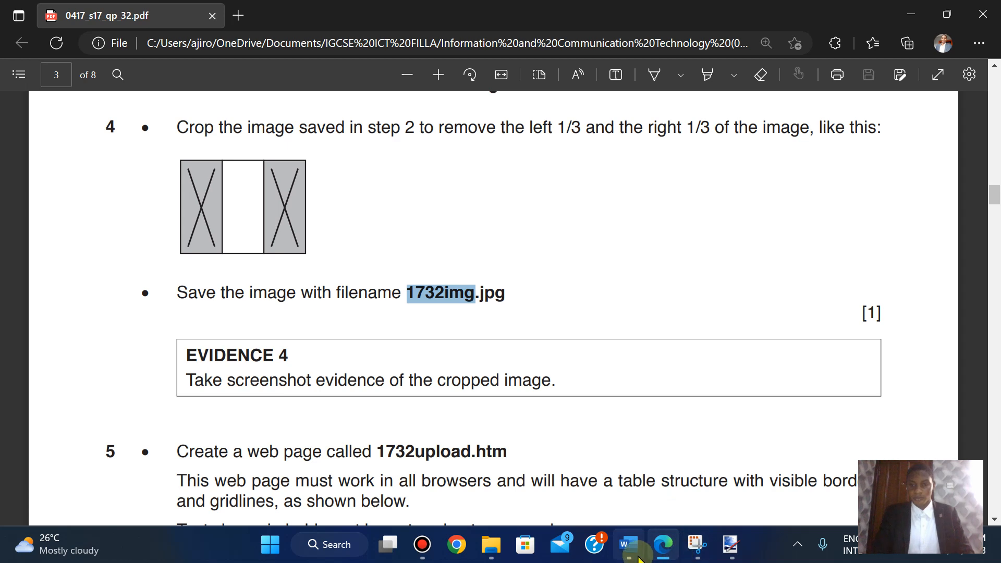
click(740, 550)
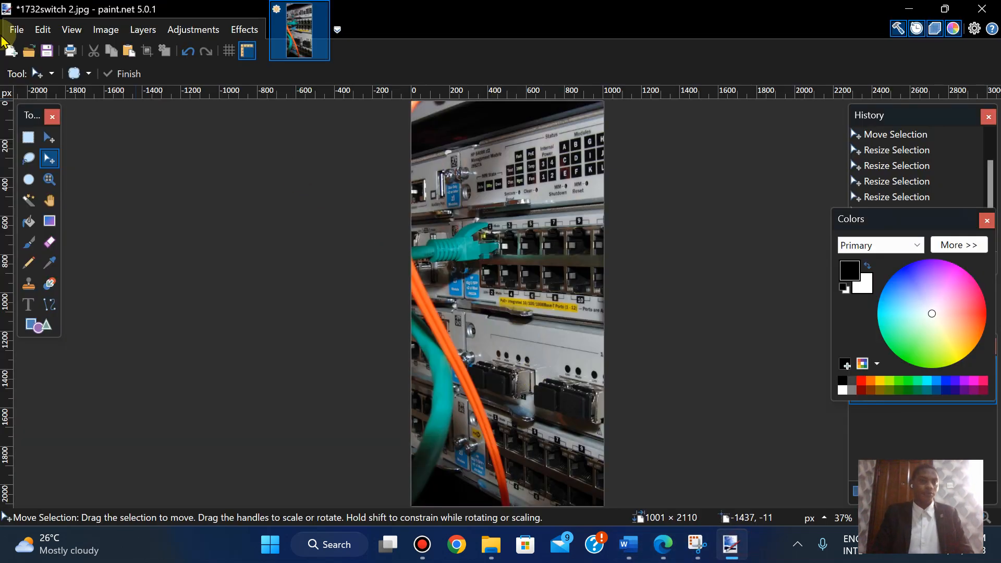
Step: Save the cropped photo as 1732img.jpg in 1732_html at JPEG quality 50
click(12, 30)
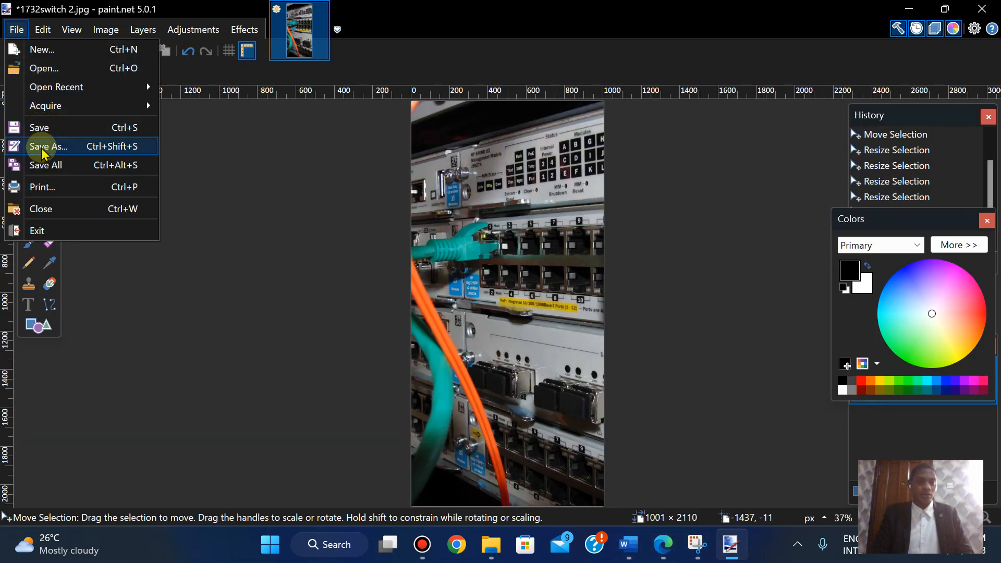
click(281, 139)
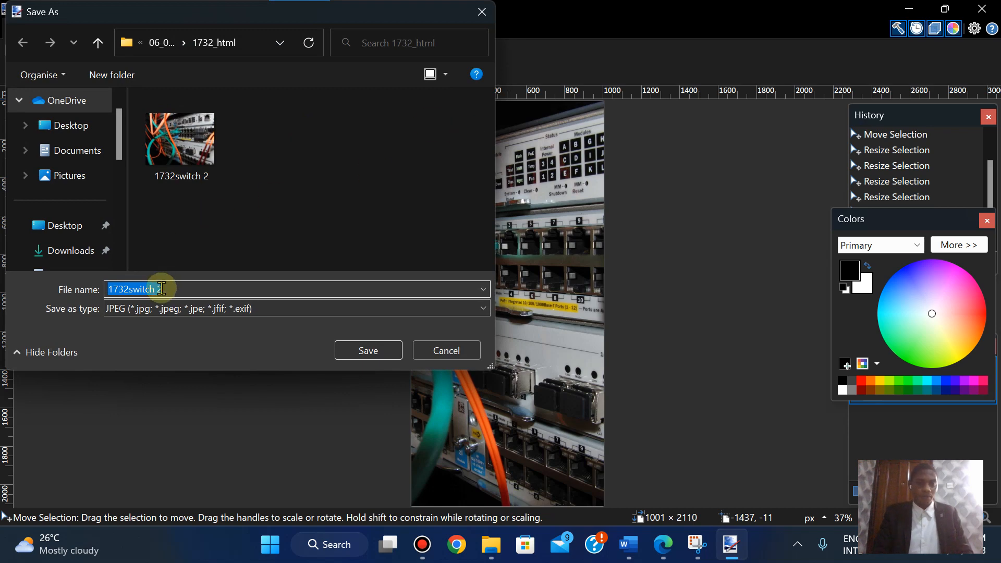
text(1732img)
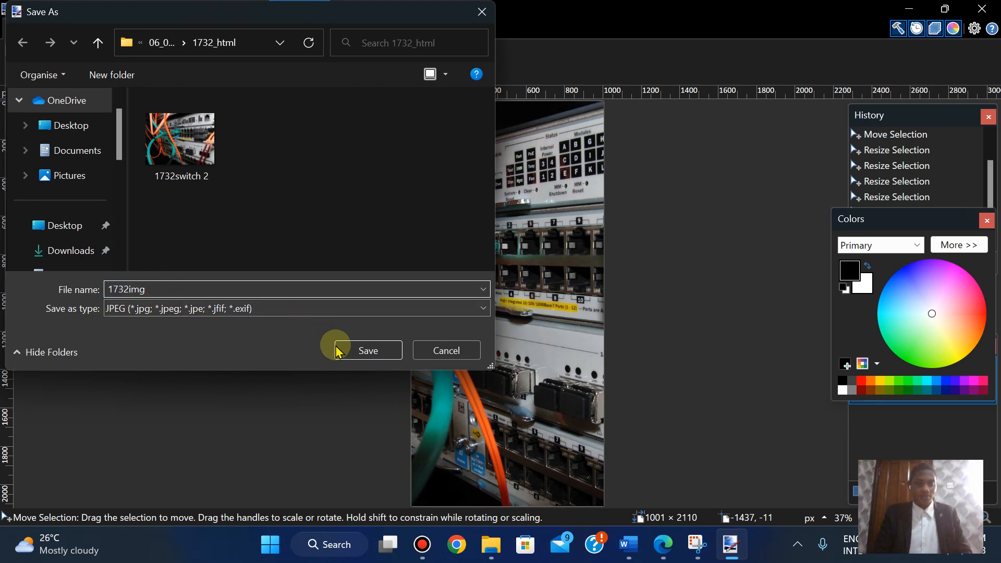
click(352, 350)
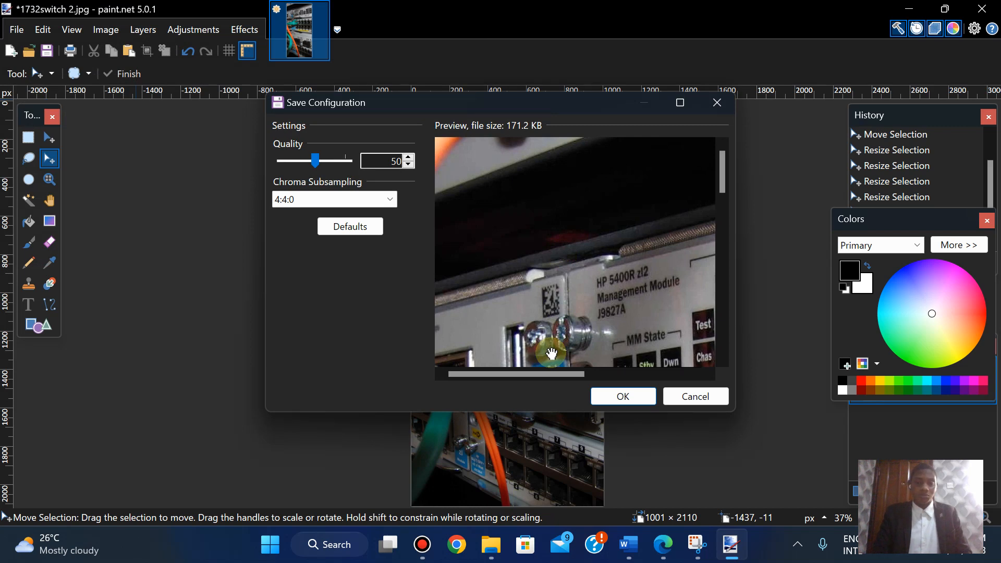
click(625, 396)
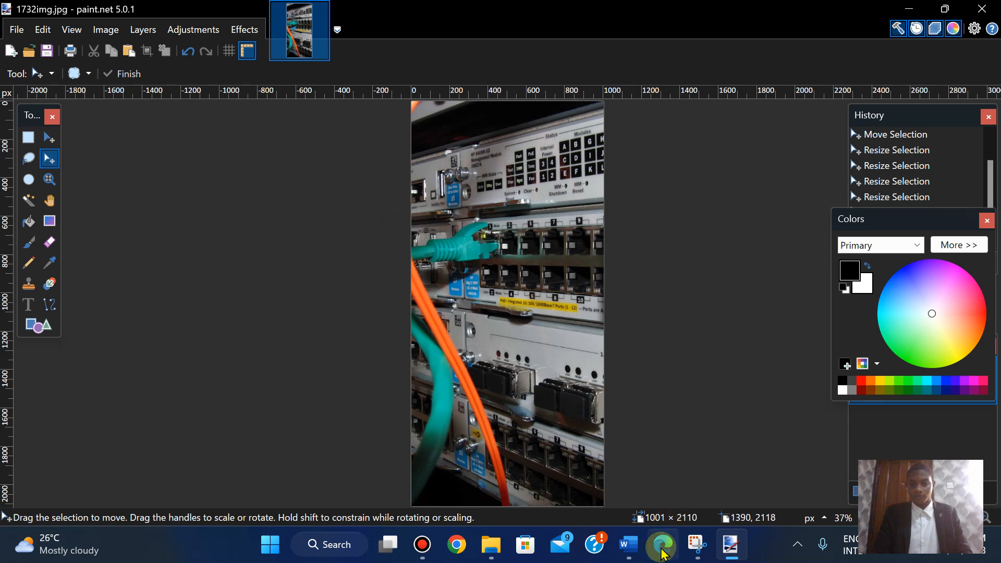
click(662, 544)
scroll(662, 552, down, 3)
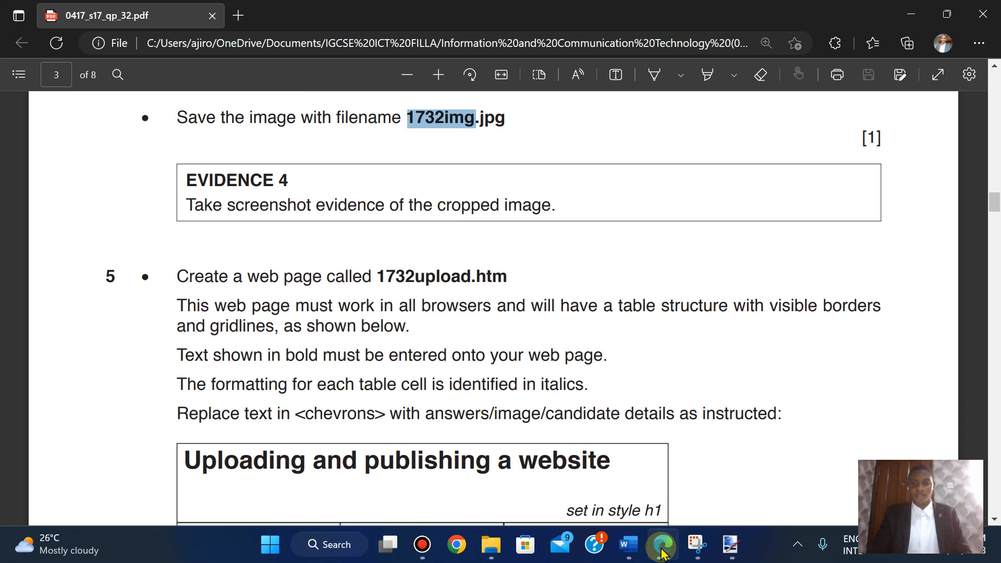
Step: Take a rectangular Snipping Tool capture of the cropped 1732img photo in paint.net
click(661, 552)
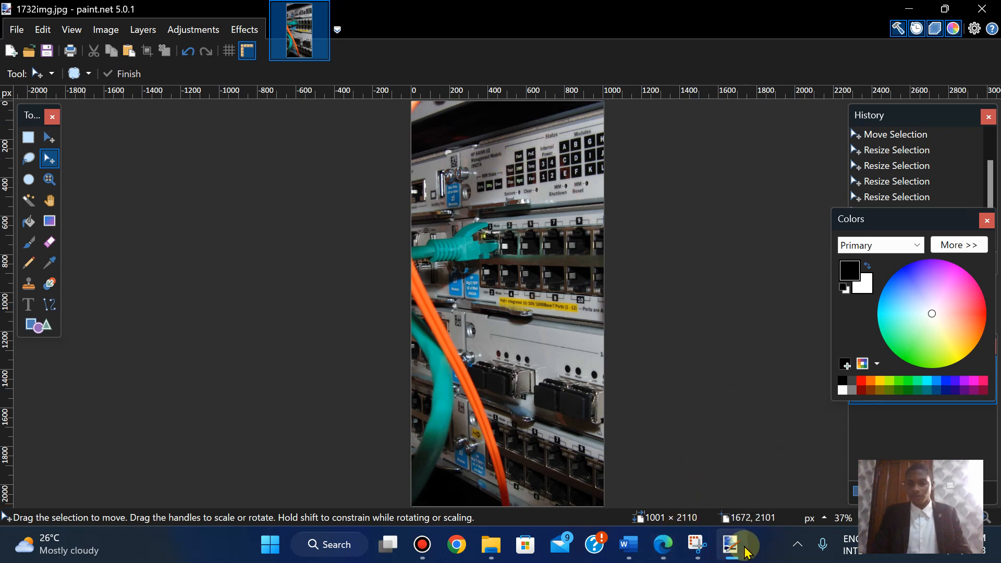
click(697, 544)
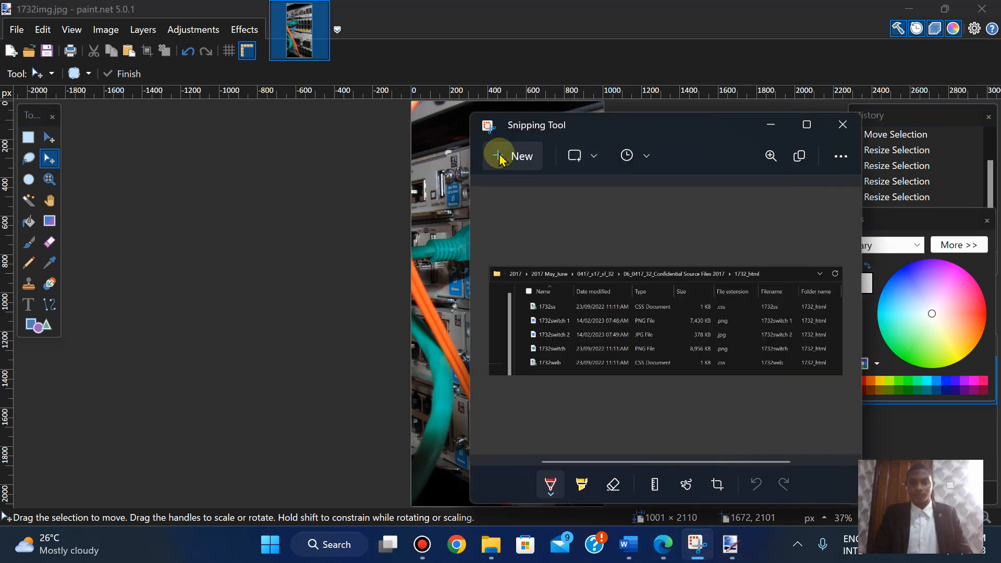
click(499, 157)
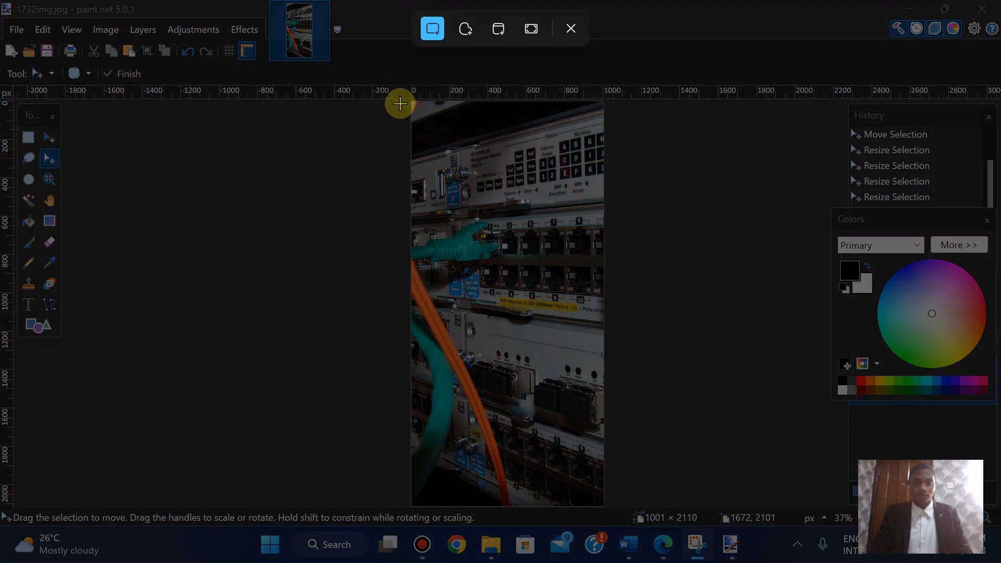
drag(394, 99, 630, 511)
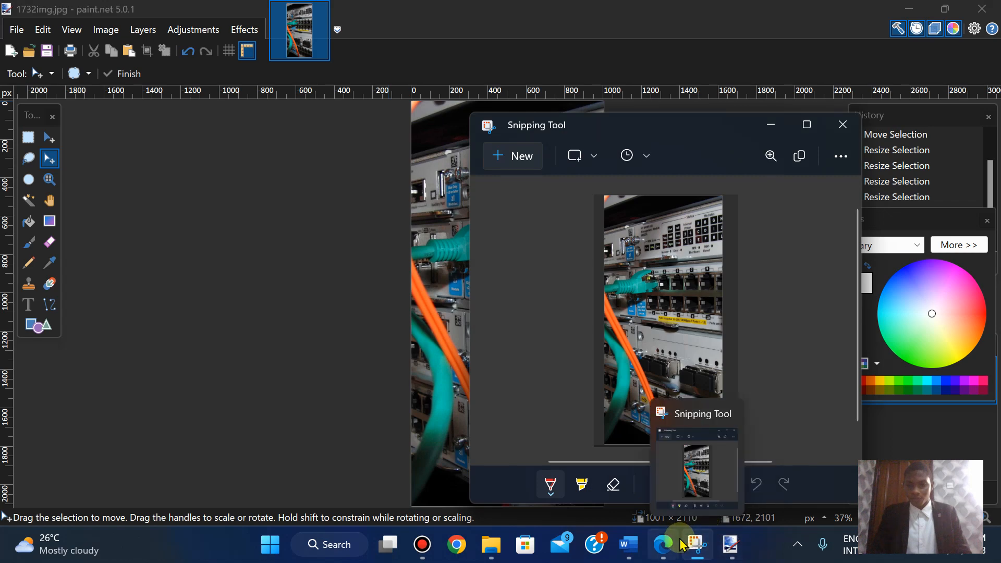
mouse_move(732, 549)
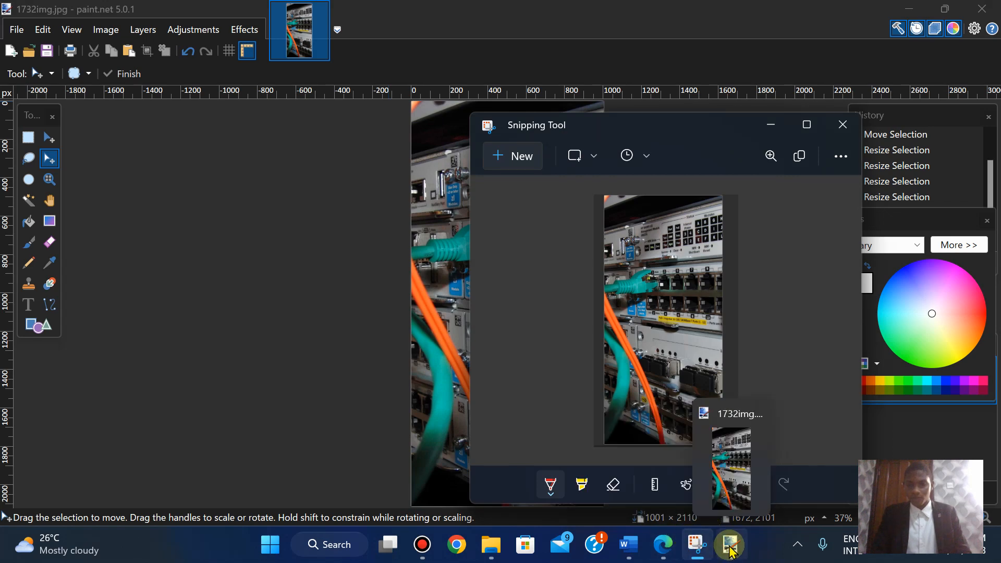
click(663, 552)
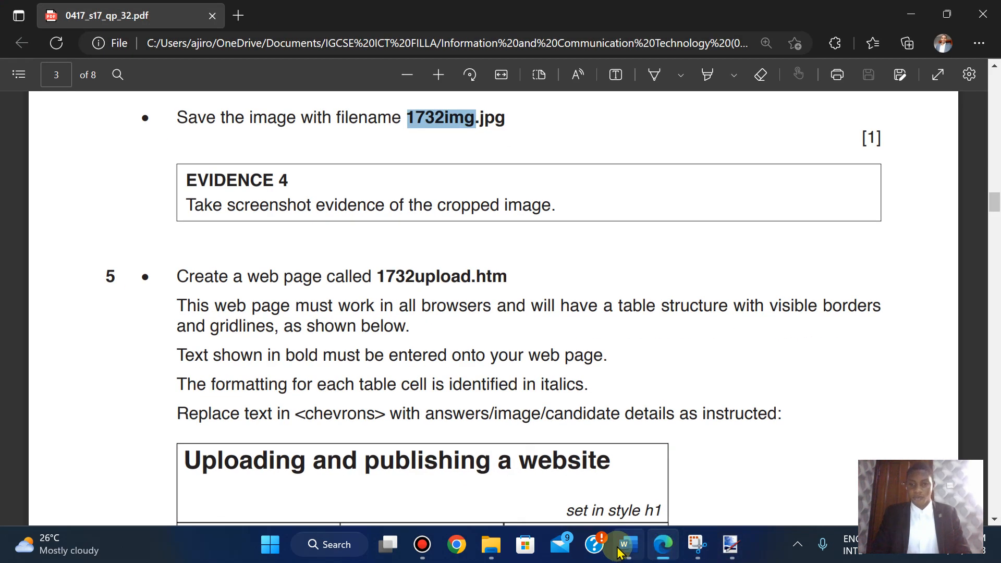
Step: Paste the switch photo snip under Evidence 4 in the 1732evidence2023 document
click(628, 545)
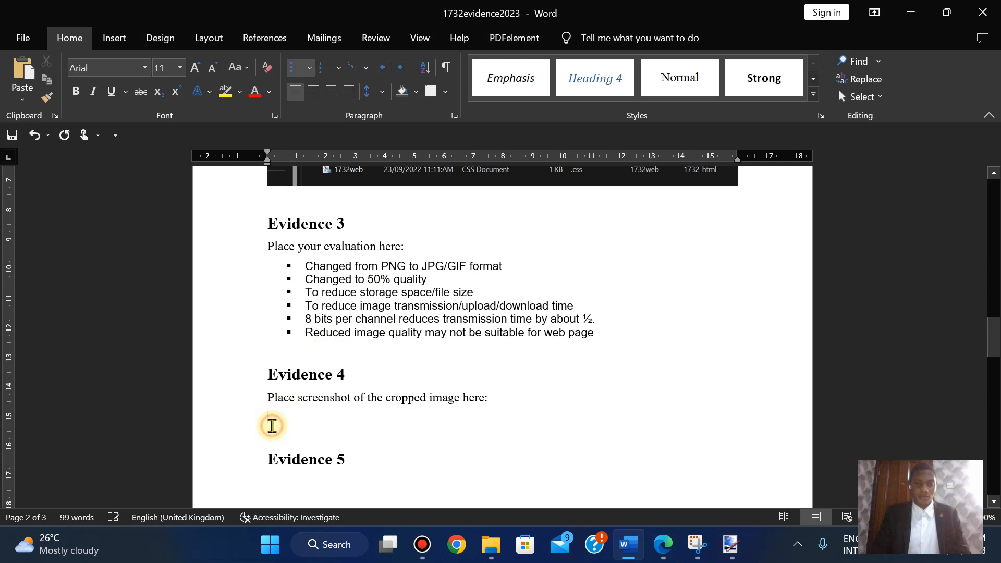
click(272, 426)
key(ctrl+v)
Step: Crop the dark margins off the picture's left and right sides
click(428, 388)
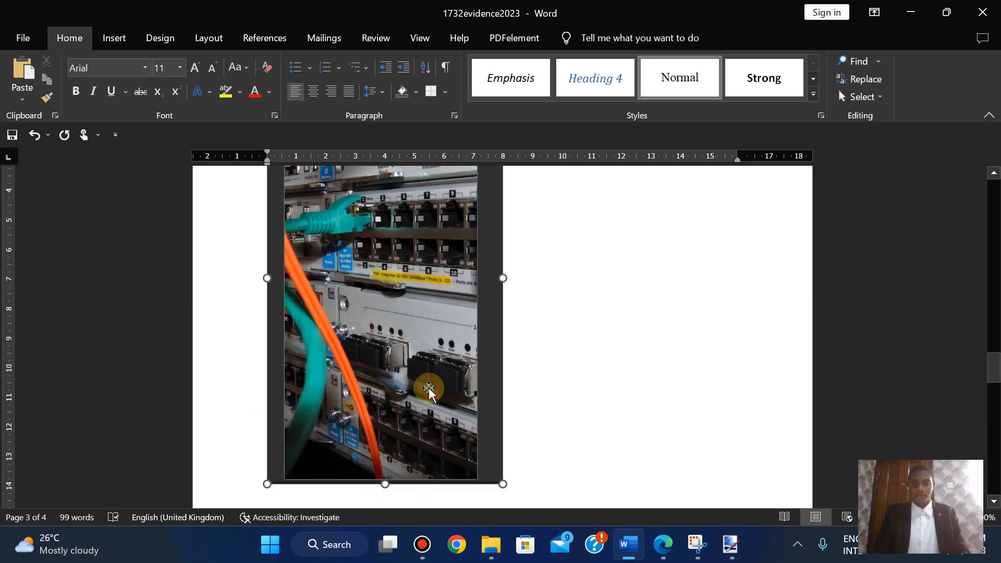
click(594, 39)
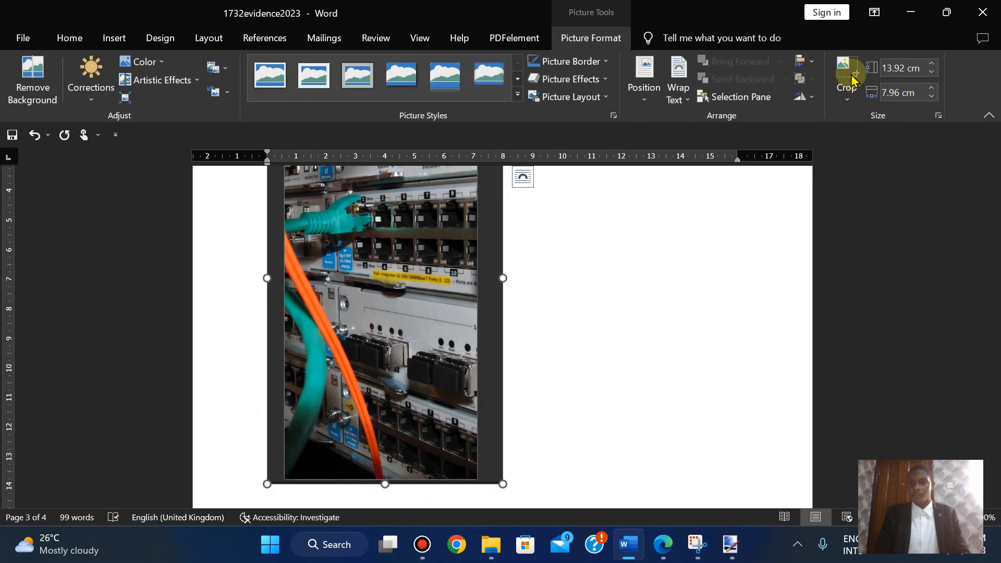
click(850, 78)
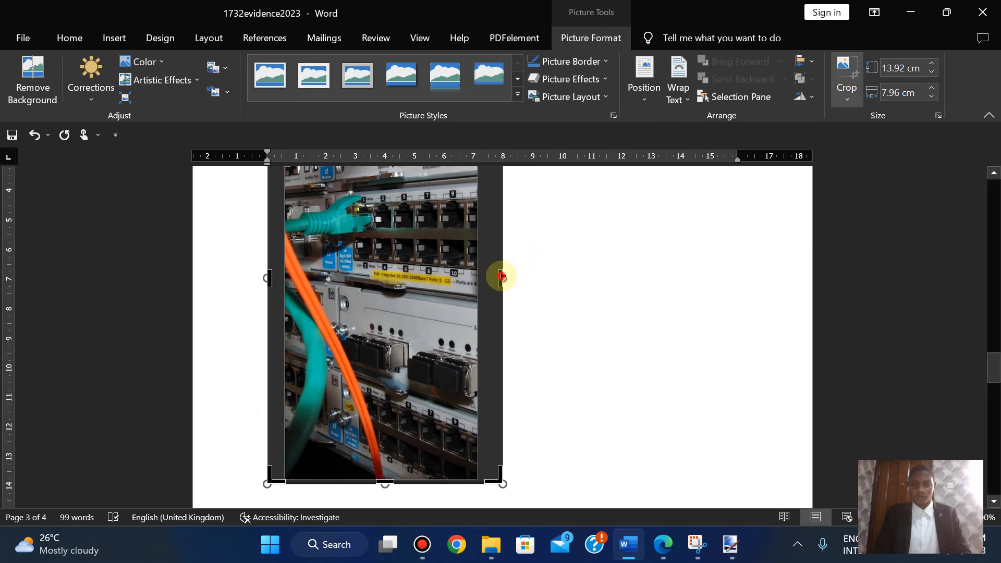
drag(502, 276, 480, 278)
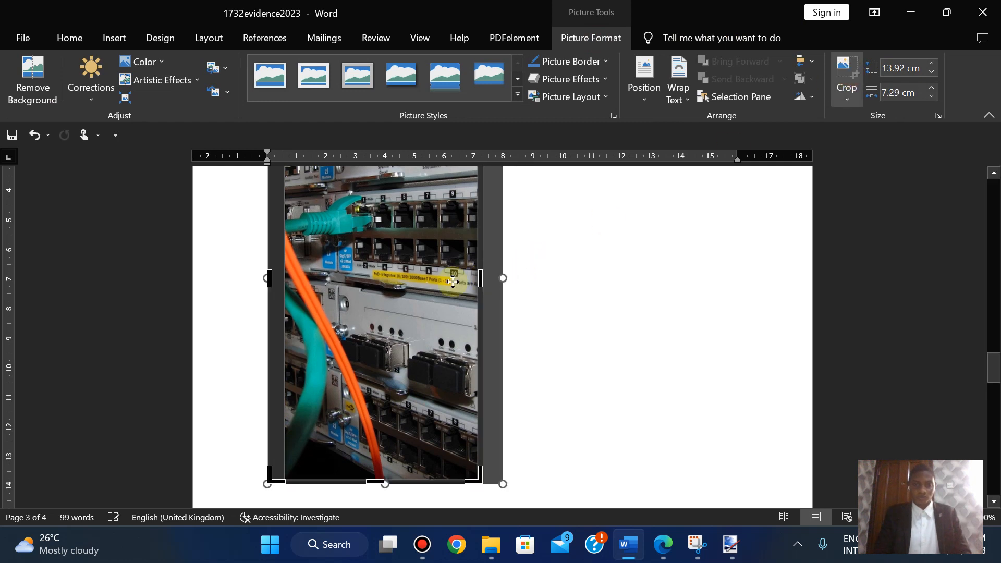
drag(268, 276, 284, 274)
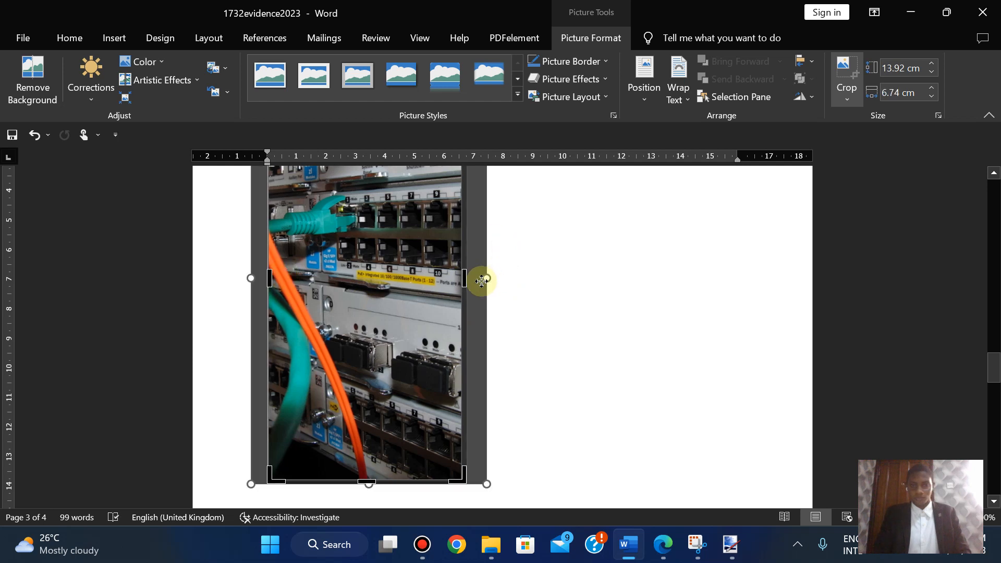
mouse_move(461, 276)
mouse_down()
mouse_move(473, 277)
mouse_move(462, 278)
mouse_up()
key(ctrl+z)
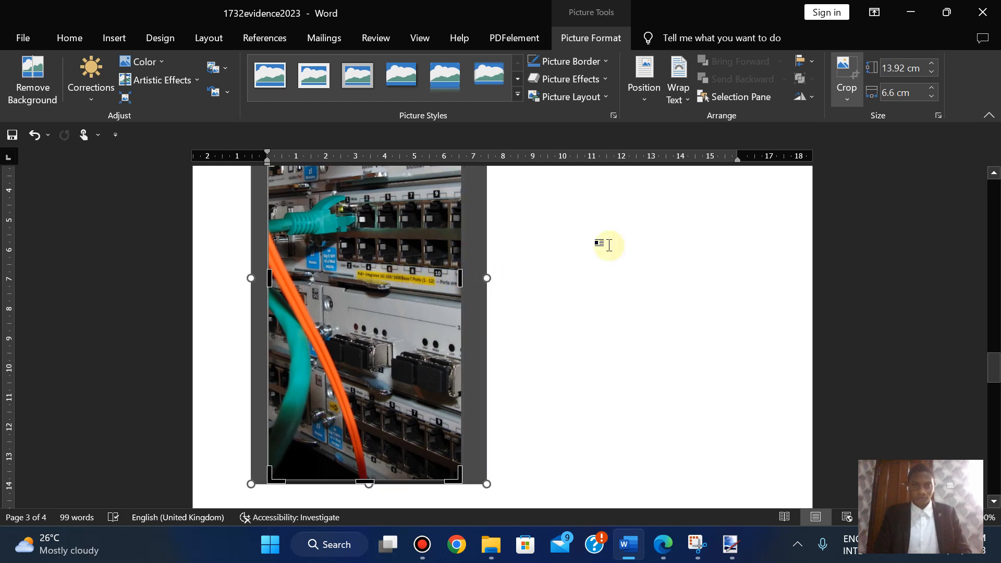
drag(996, 365, 994, 352)
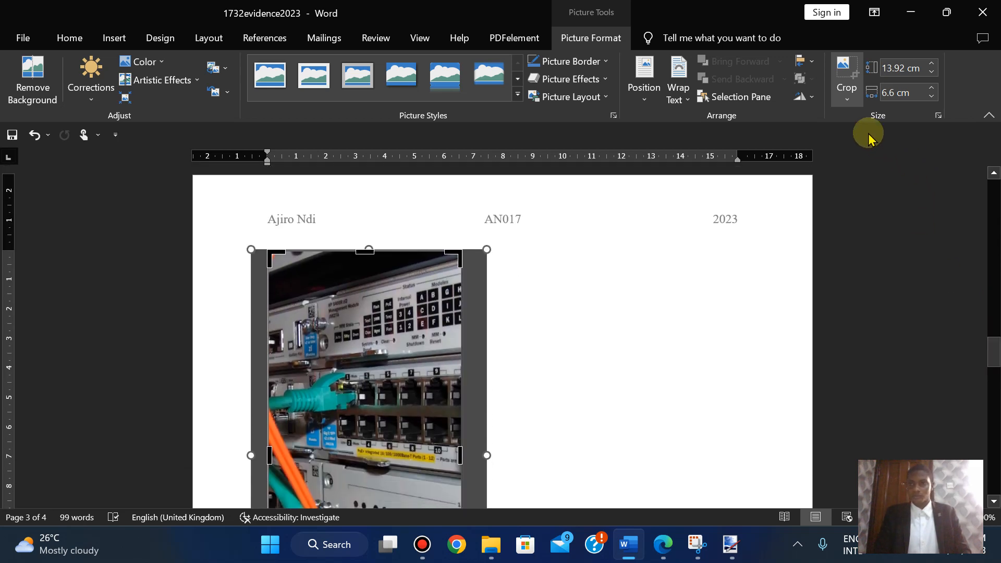
Step: Finish the crop and resize the Evidence 4 picture to 8.22 × 3.9 cm
click(845, 68)
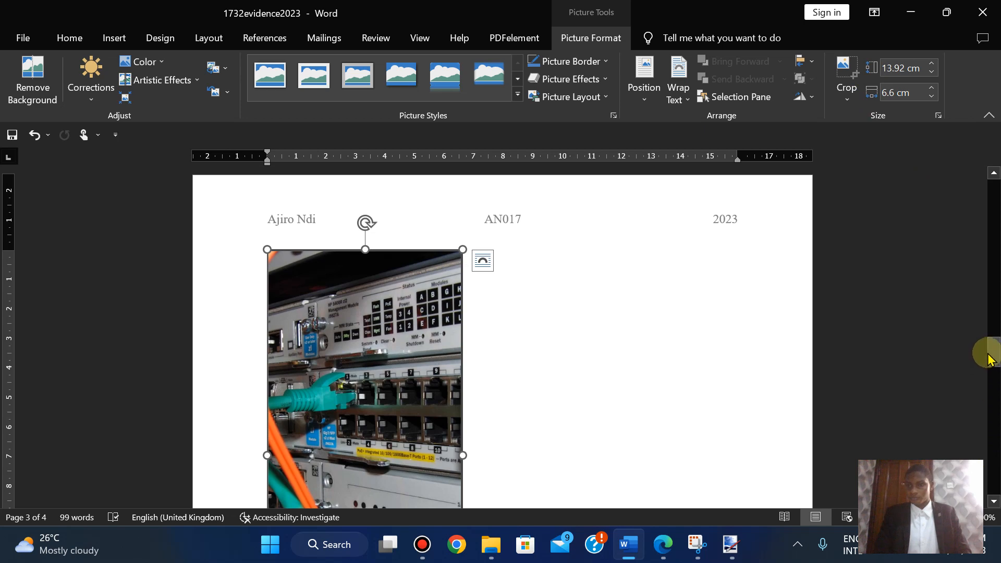
drag(989, 351, 983, 376)
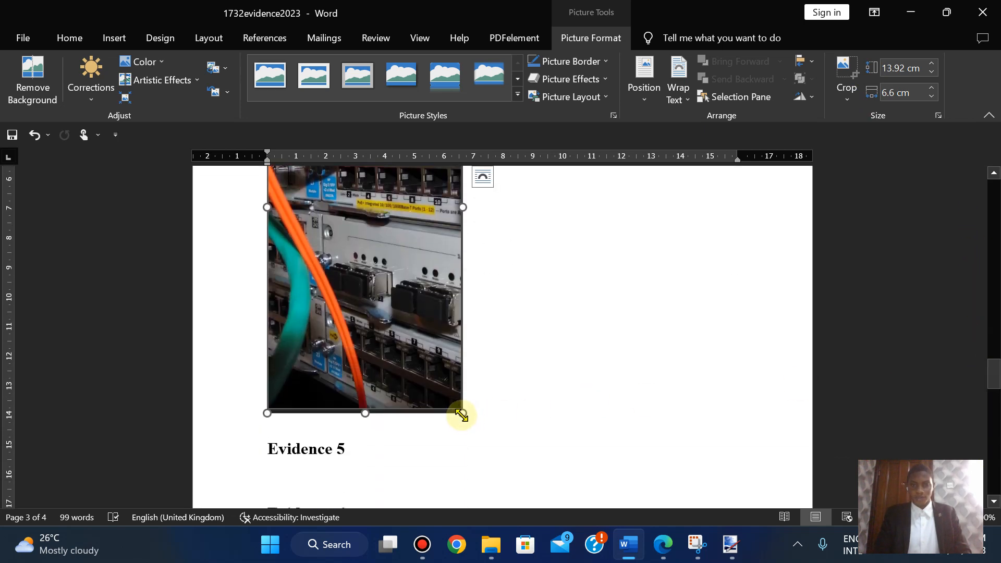
drag(461, 414, 430, 368)
scroll(440, 470, up, 5)
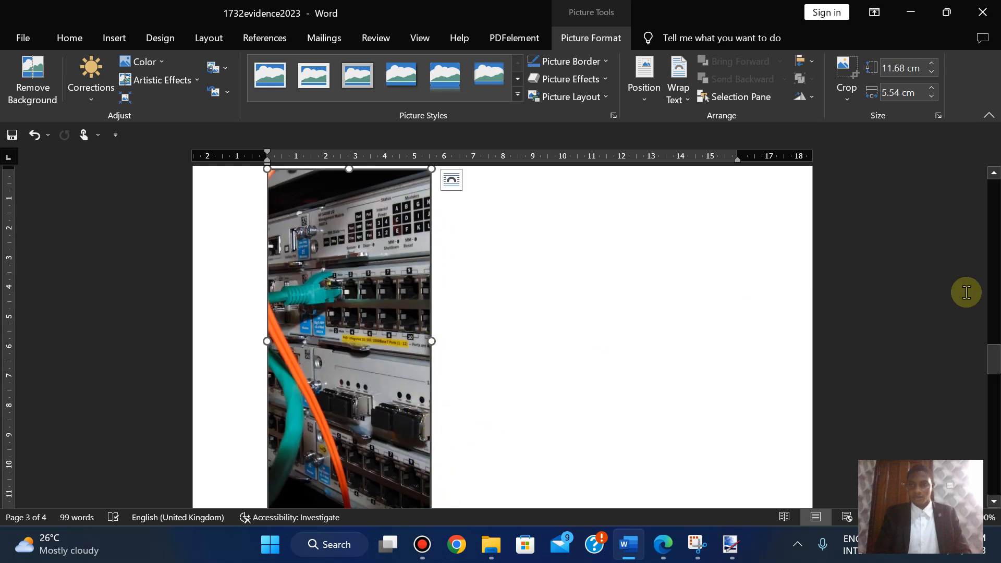
drag(992, 357, 992, 386)
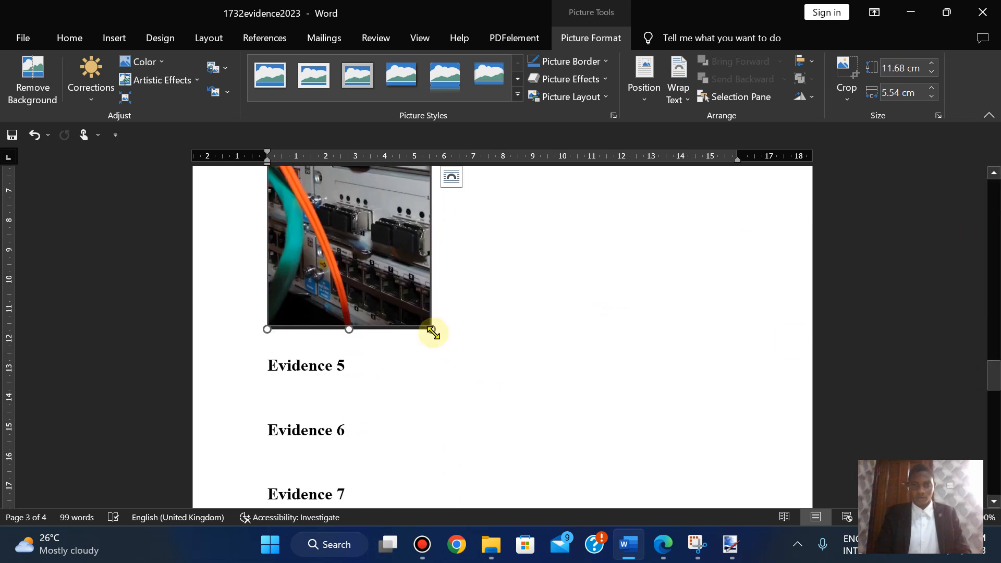
drag(431, 332, 375, 226)
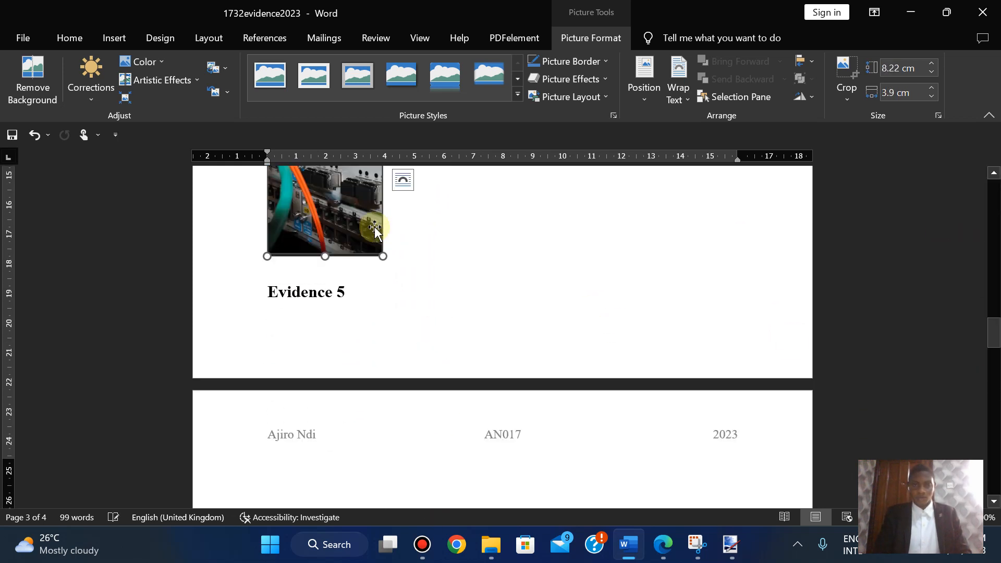
scroll(775, 362, up, 3)
mouse_move(995, 343)
mouse_down()
mouse_move(981, 282)
mouse_move(989, 276)
mouse_move(990, 337)
mouse_up()
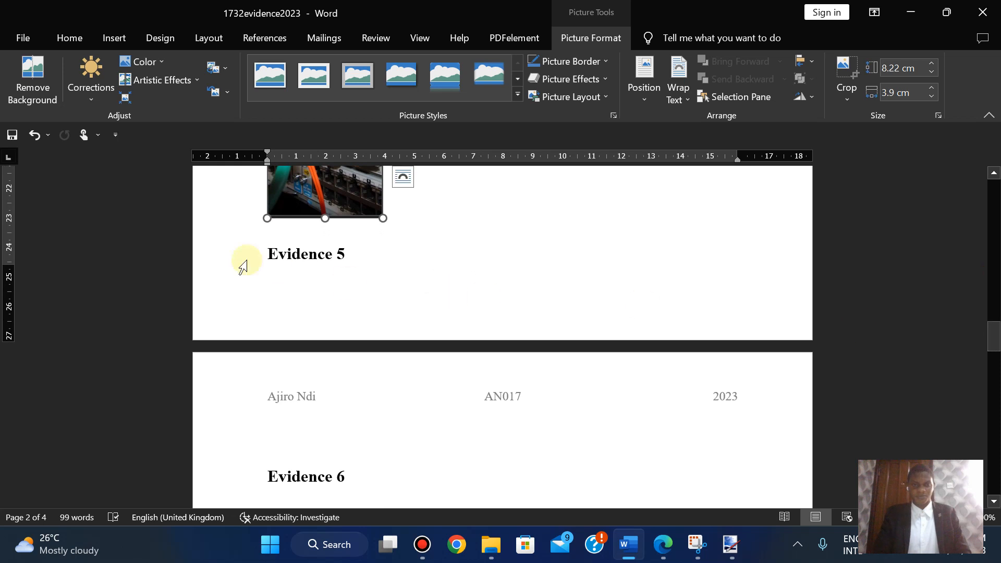
Step: Insert a page break before Evidence 5 and return to the question paper
click(267, 254)
key(ctrl+Return)
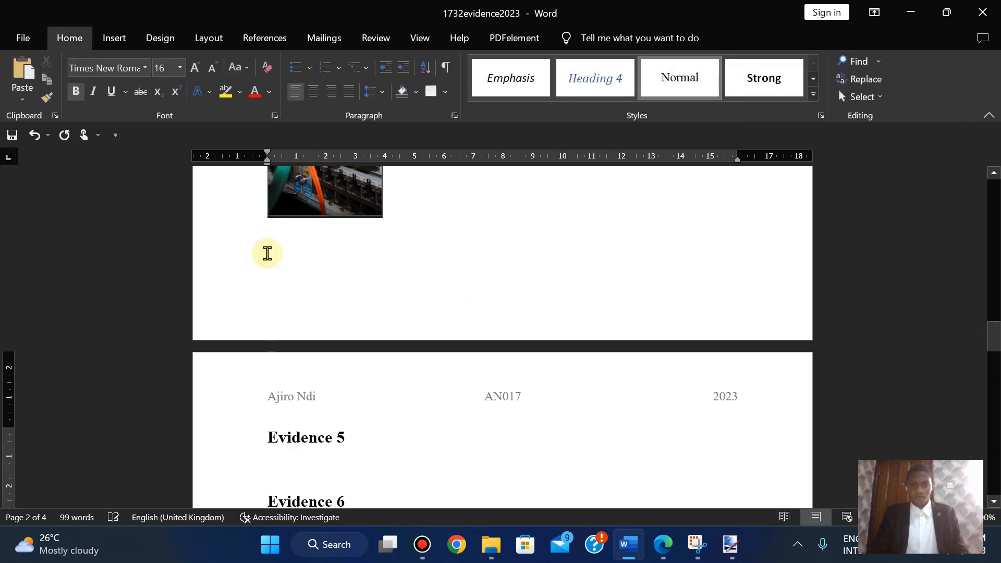
click(665, 545)
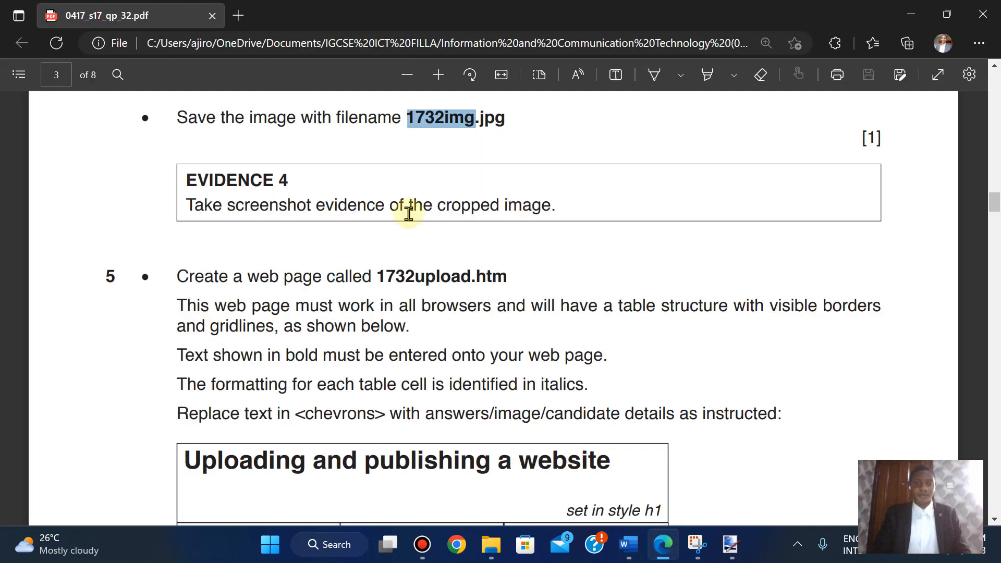
Step: Scroll the question paper to question 5 and launch Expression Web 4 from a 'web' search
scroll(377, 213, down, 2)
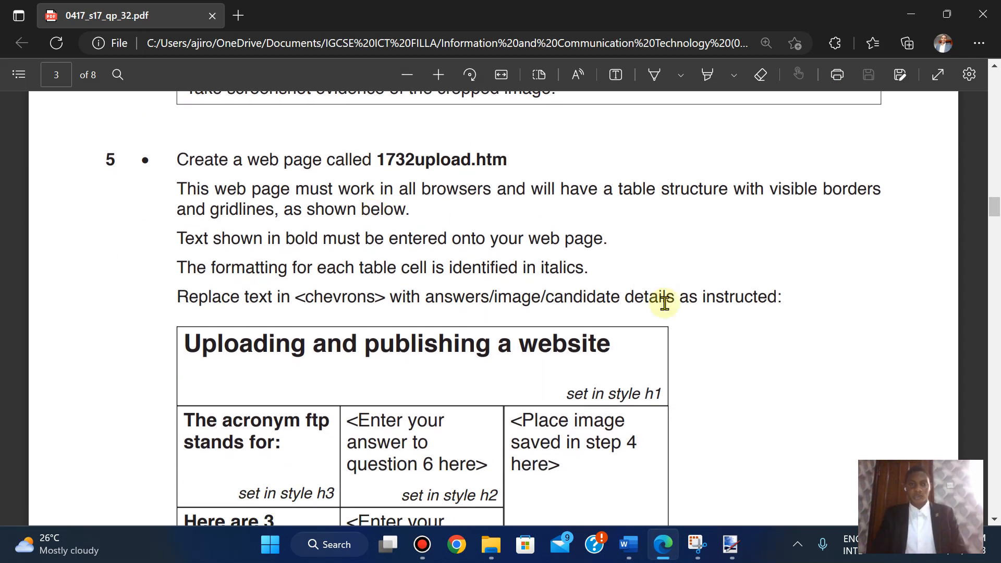
click(271, 556)
text(web)
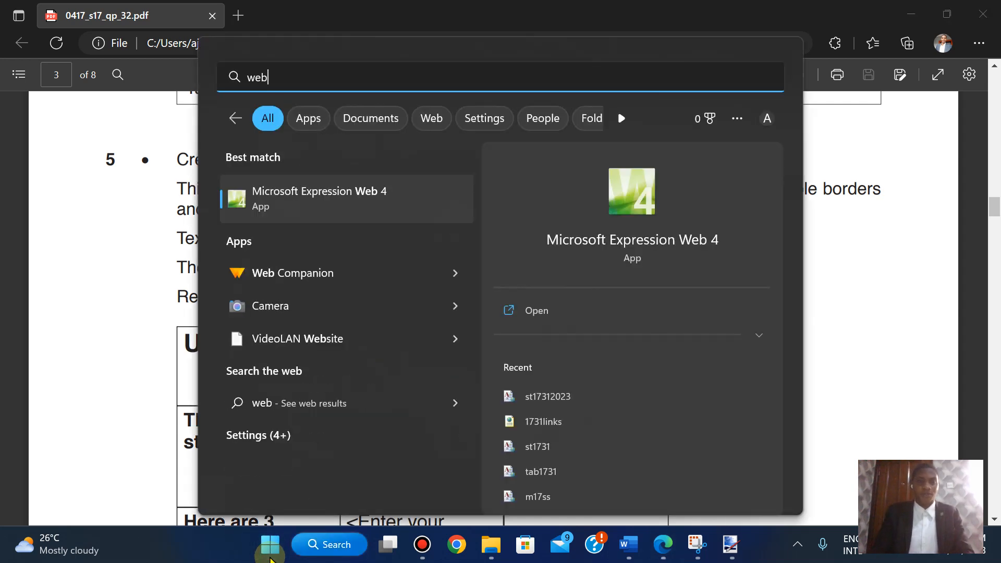
click(378, 215)
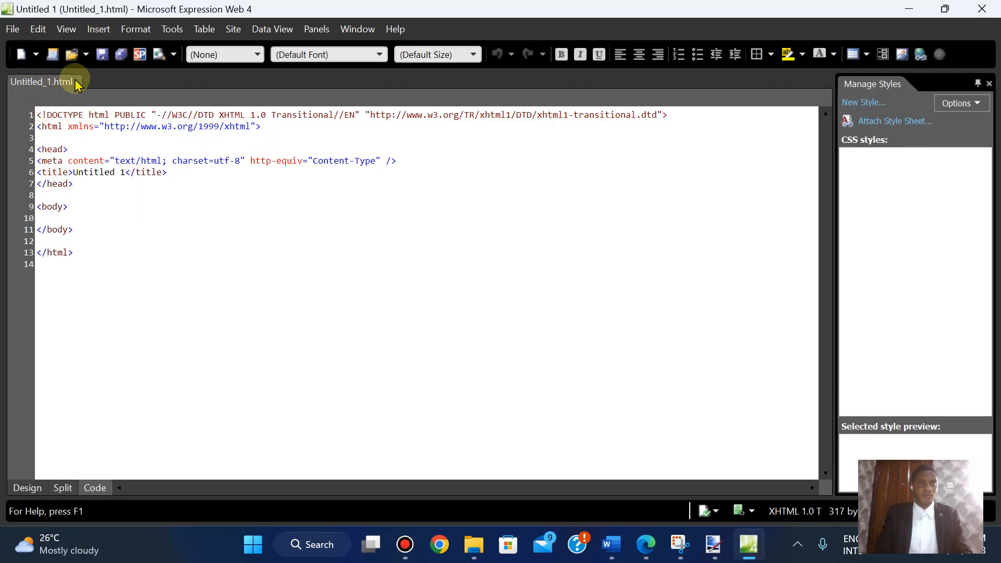
Step: Close the default page and create a fresh blank HTML page, Untitled_1.html
click(77, 81)
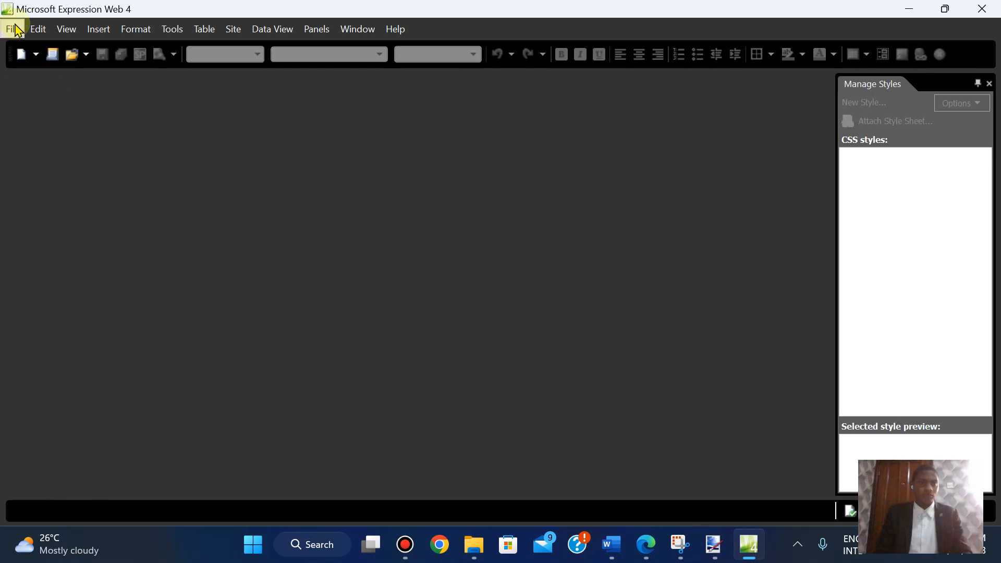
click(15, 29)
mouse_move(23, 49)
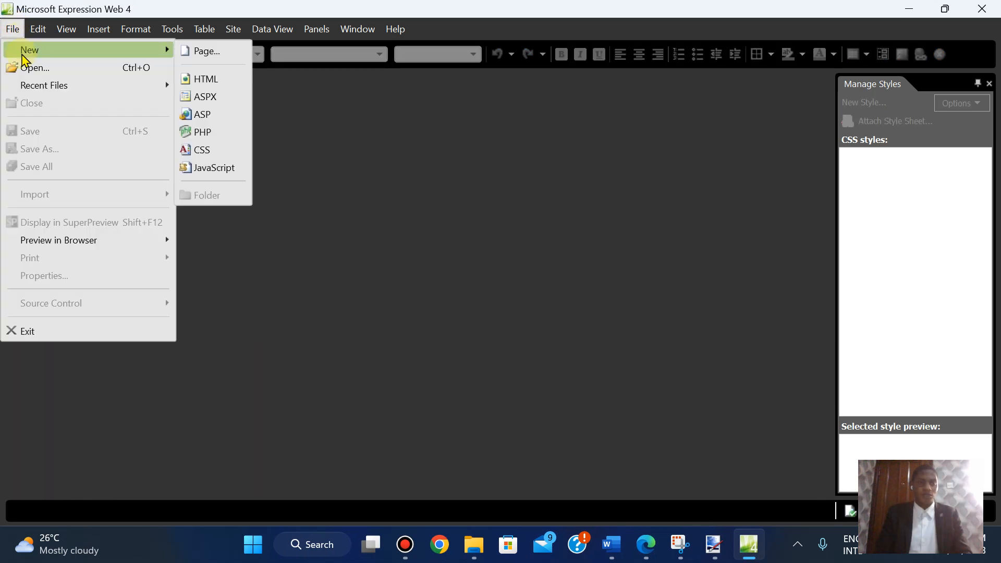
click(214, 51)
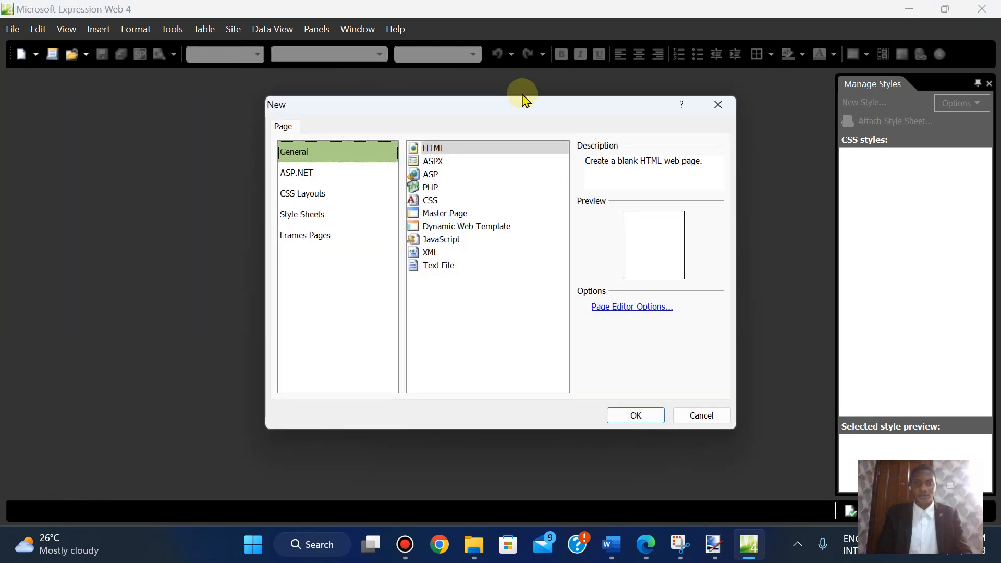
click(710, 105)
click(12, 29)
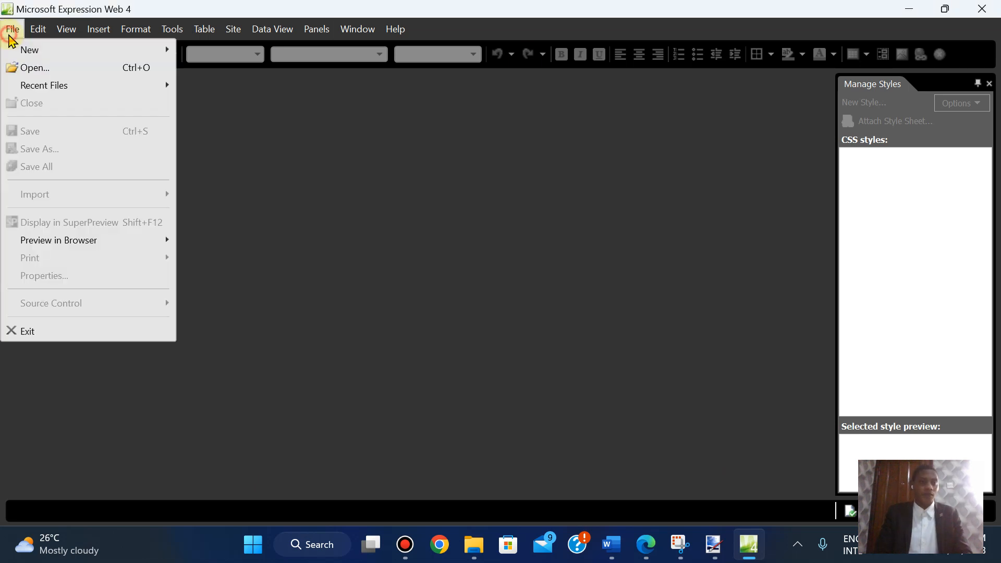
mouse_move(39, 51)
click(219, 80)
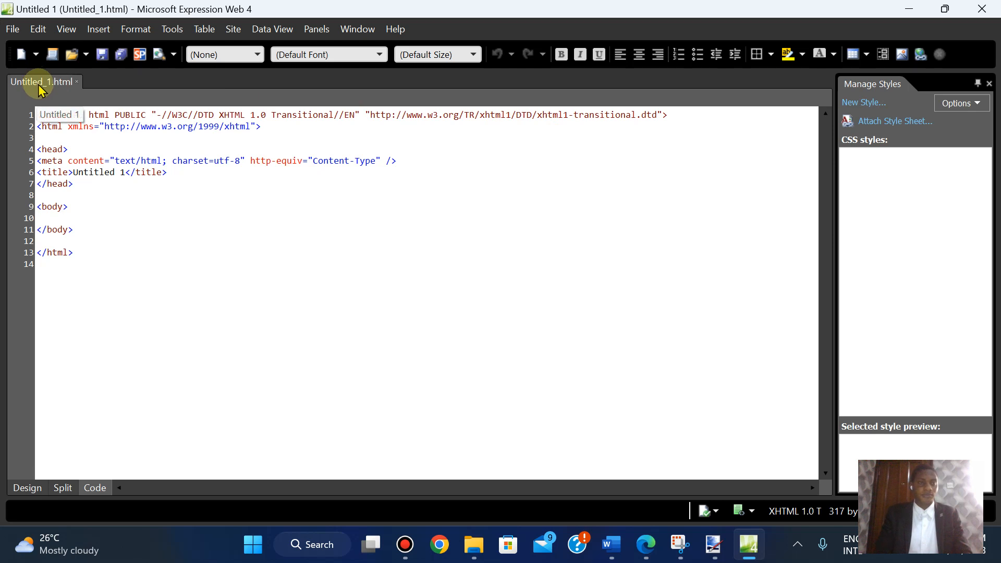
click(8, 30)
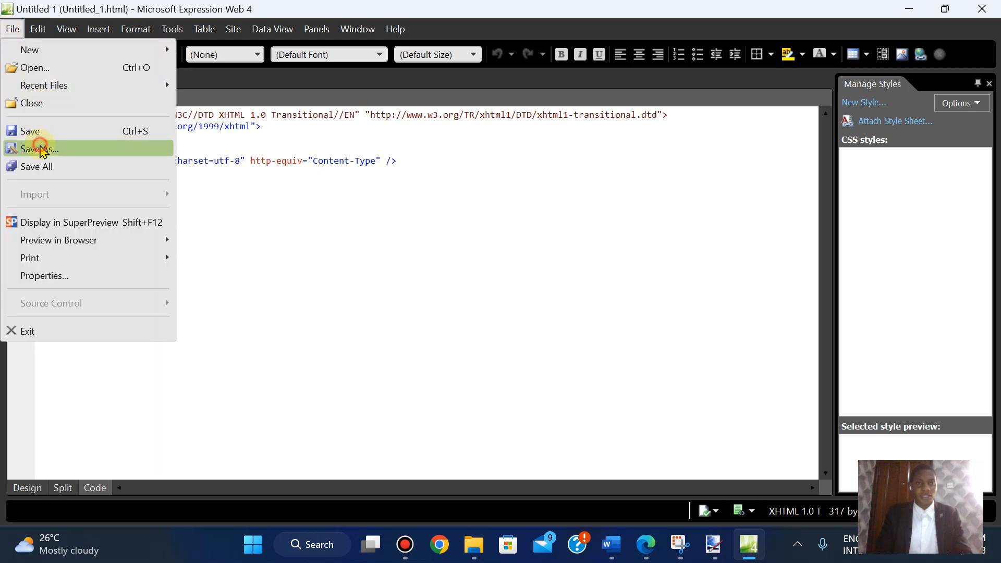
Step: Start Save As and navigate through 2017 May_June and 0417_s17_sf_32 to the 1732_html folder
click(41, 150)
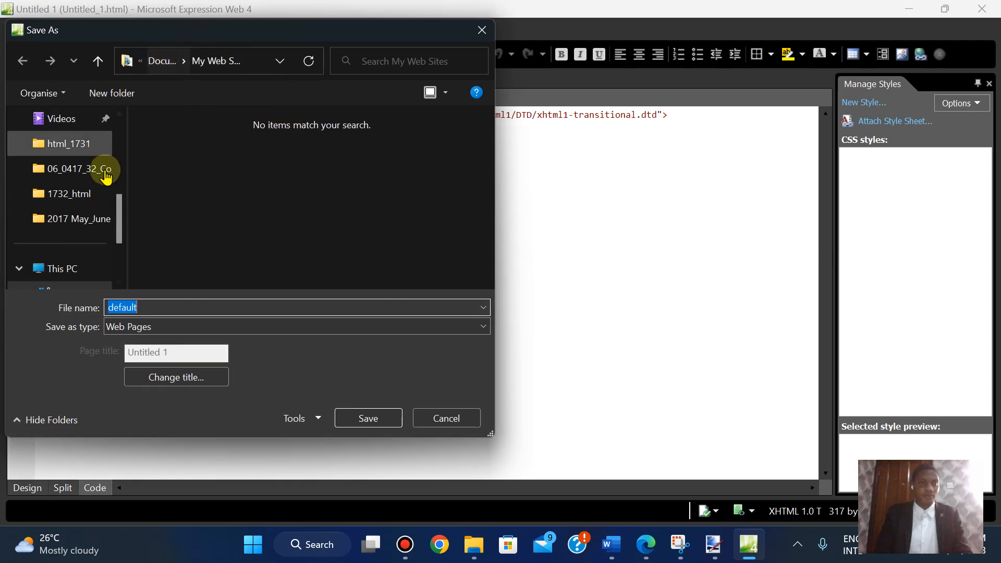
click(69, 229)
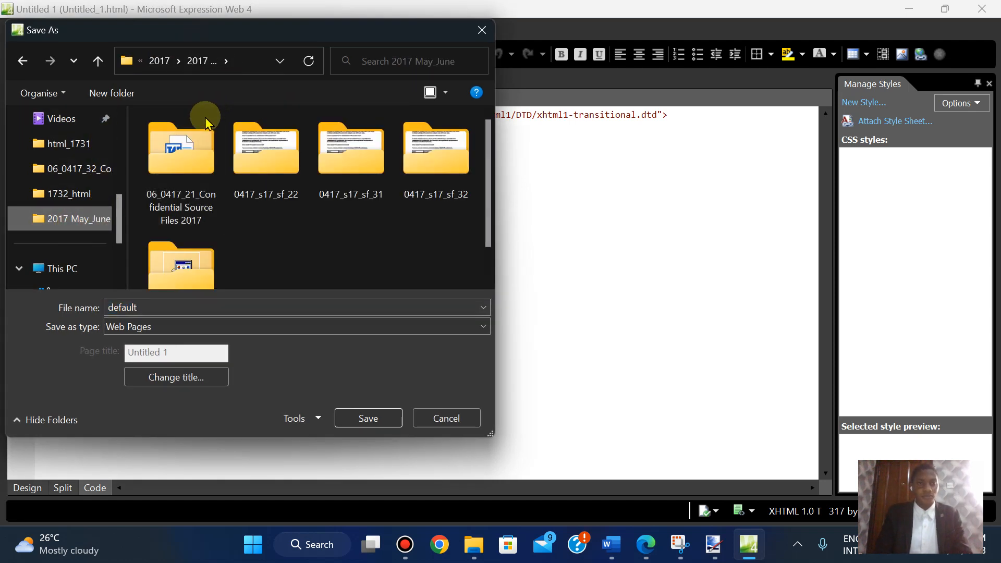
double_click(430, 175)
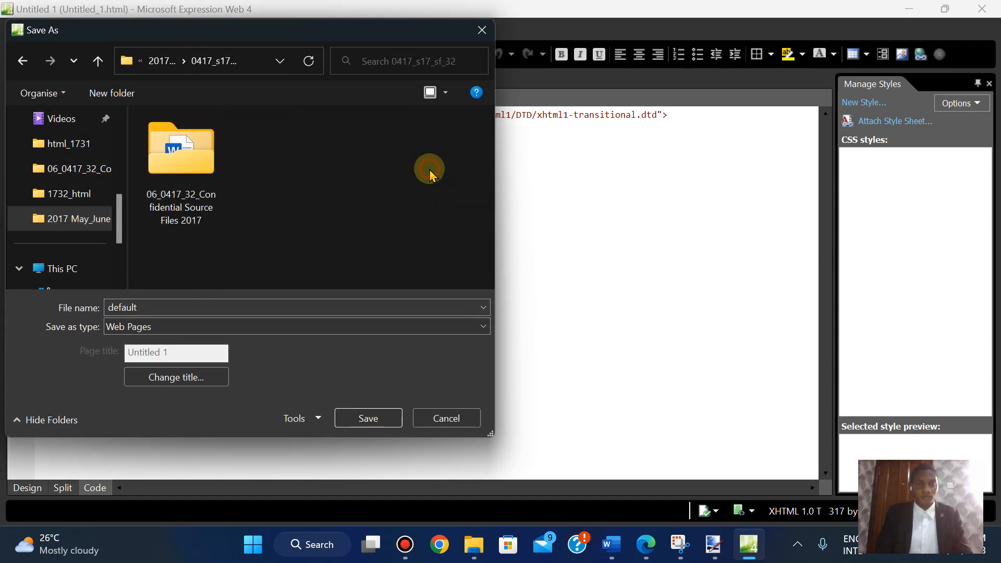
double_click(201, 170)
click(202, 176)
double_click(201, 174)
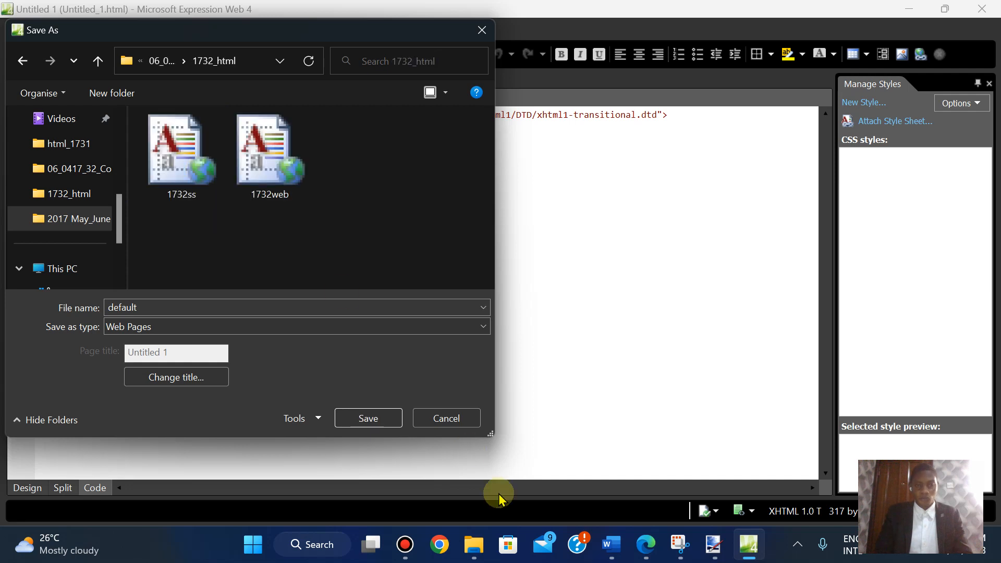
click(650, 542)
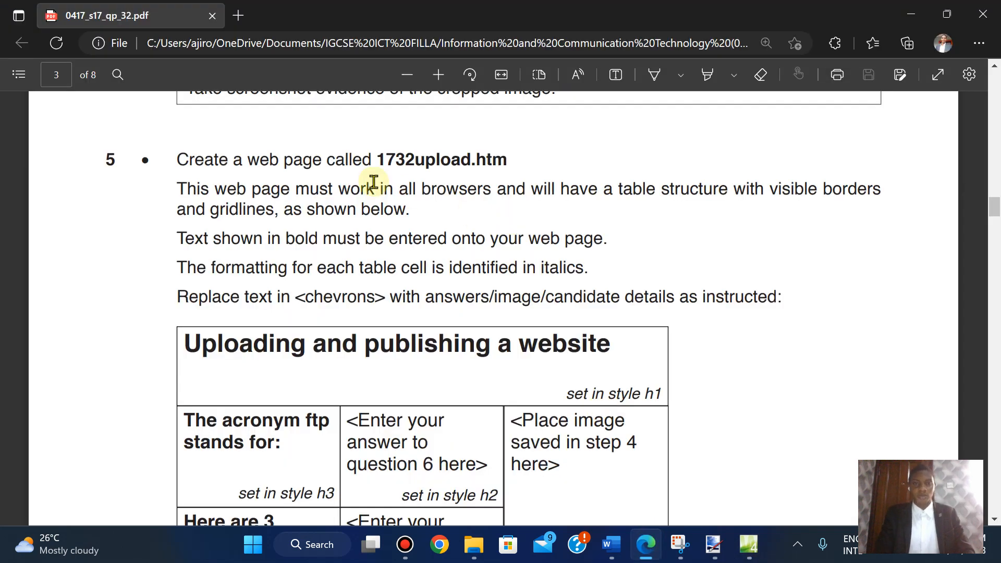
Step: Copy 1732upload from question 5 and save the page as 1732upload.html
drag(380, 160, 470, 160)
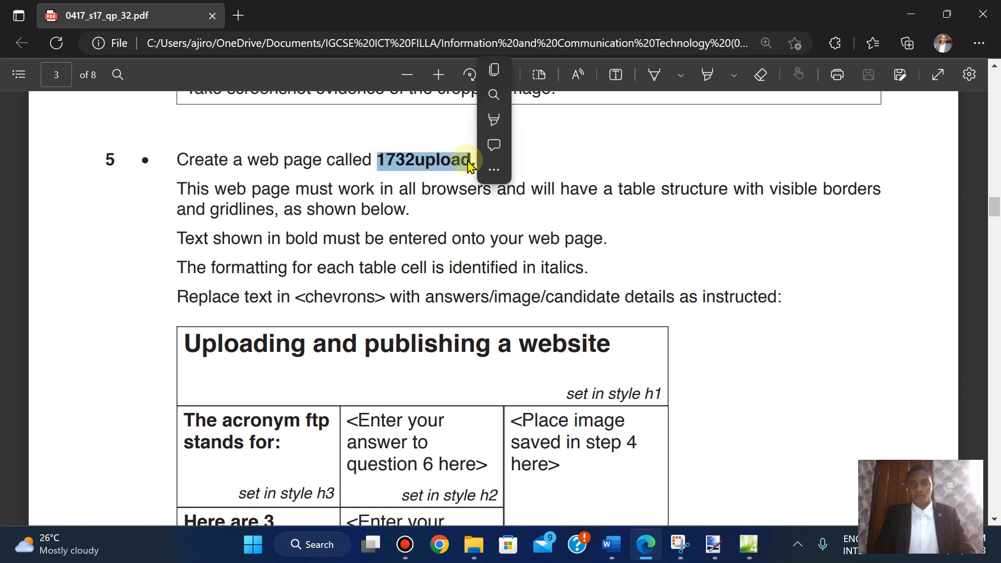
click(497, 66)
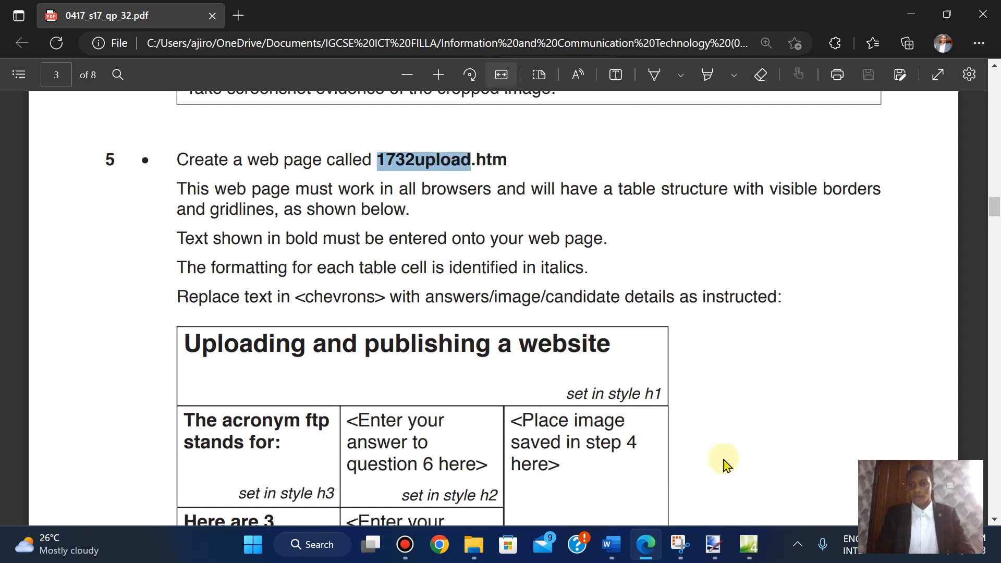
click(740, 548)
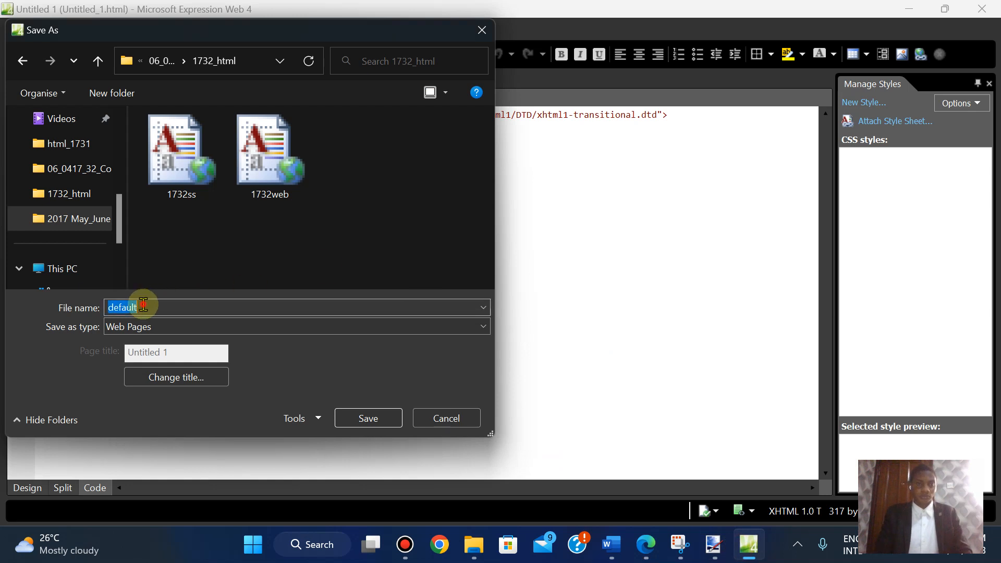
click(372, 418)
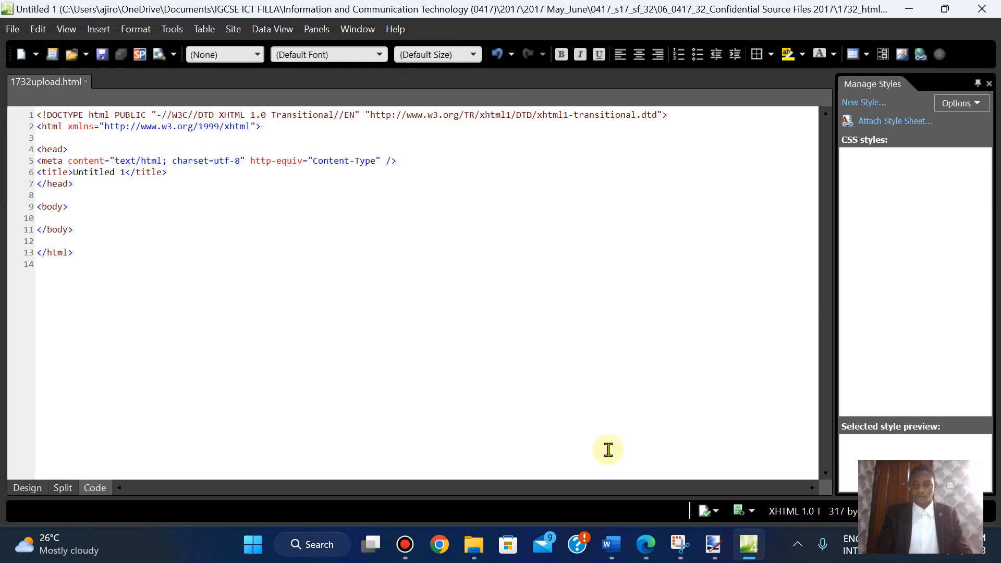
click(645, 544)
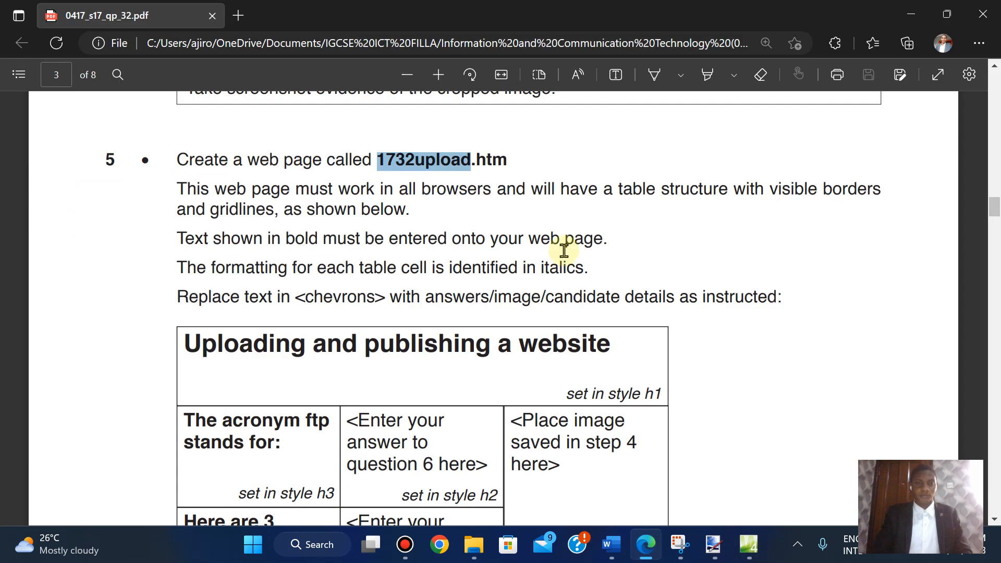
Step: Read the exam PDF's table layout and questions 7–9, then return to Expression Web
scroll(564, 251, down, 2)
scroll(565, 250, up, 2)
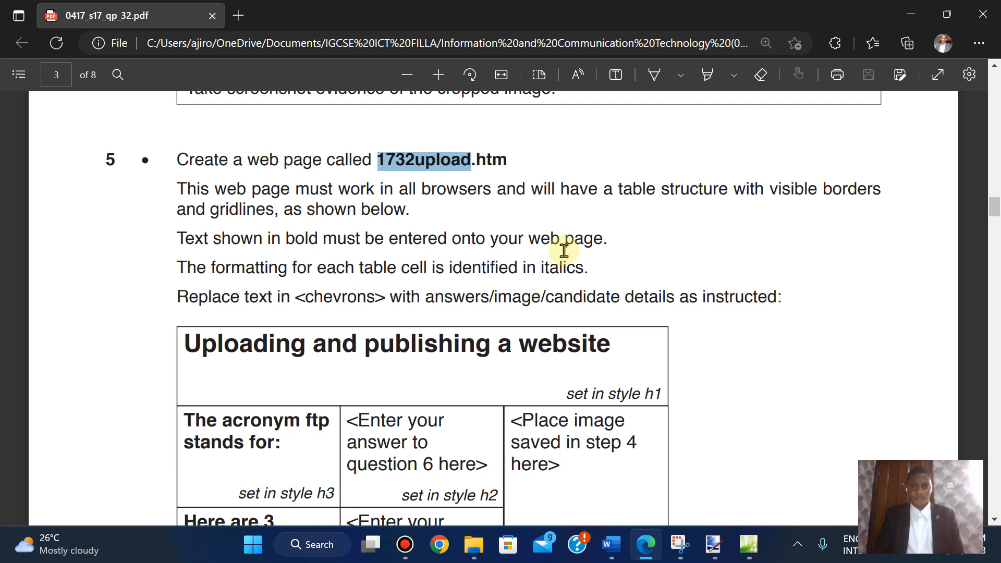
scroll(560, 255, down, 2)
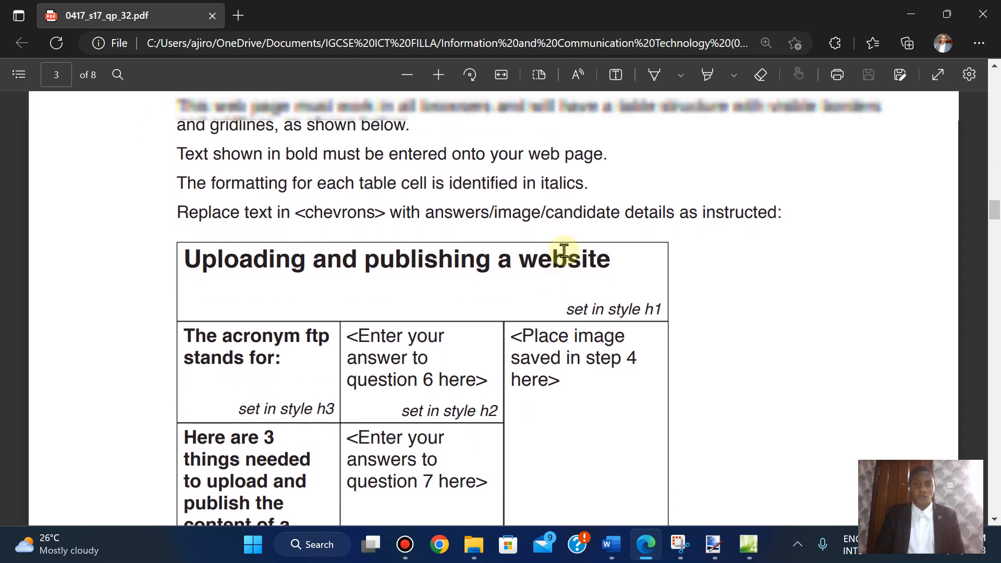
scroll(568, 248, up, 2)
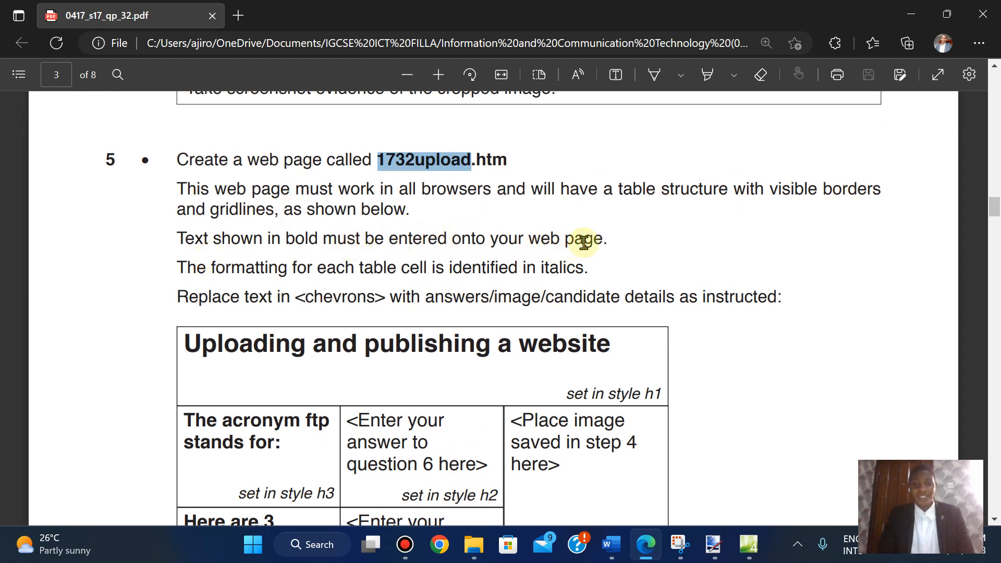
scroll(609, 245, down, 3)
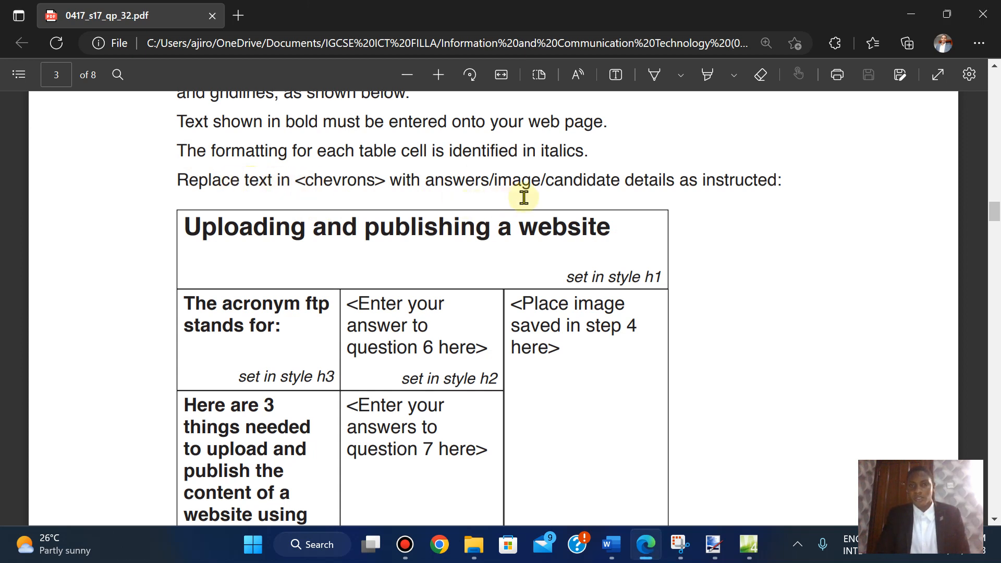
scroll(524, 197, down, 4)
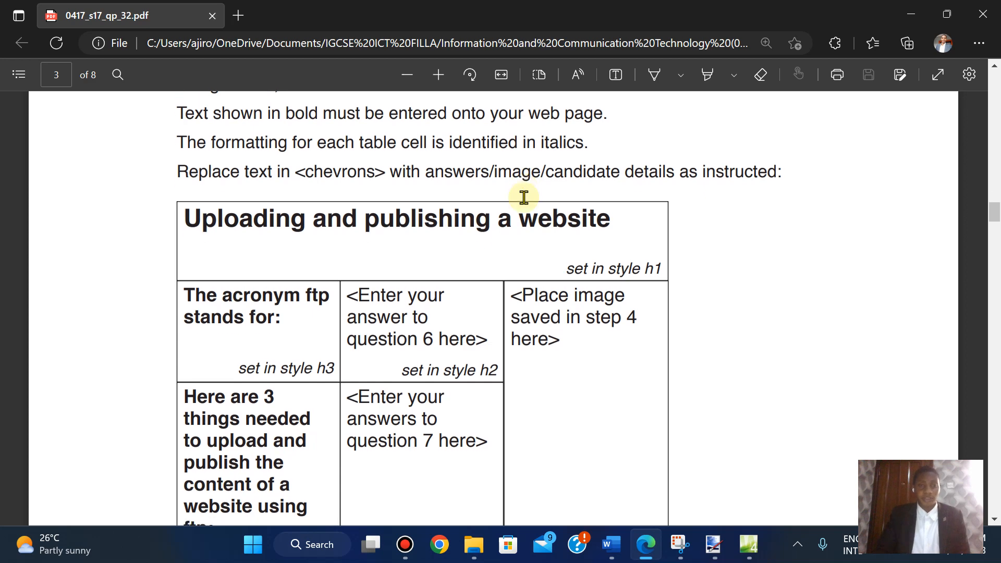
scroll(524, 197, up, 2)
scroll(524, 197, up, 1)
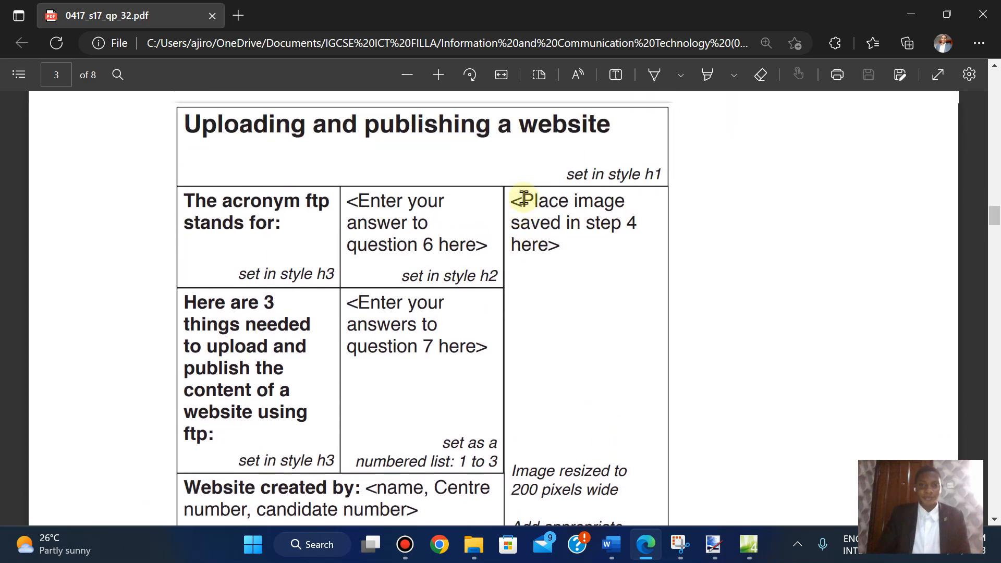
scroll(524, 197, up, 2)
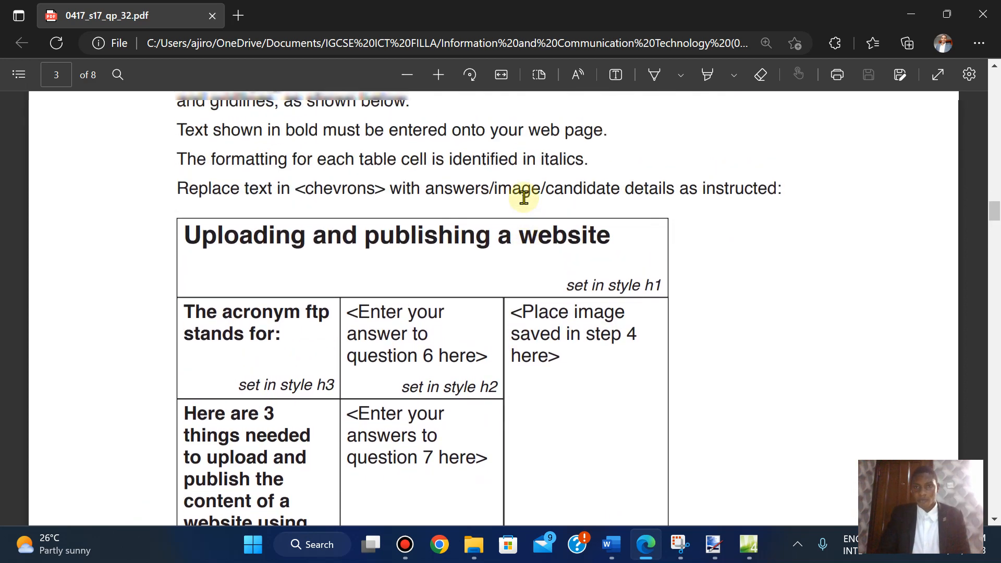
scroll(524, 197, down, 2)
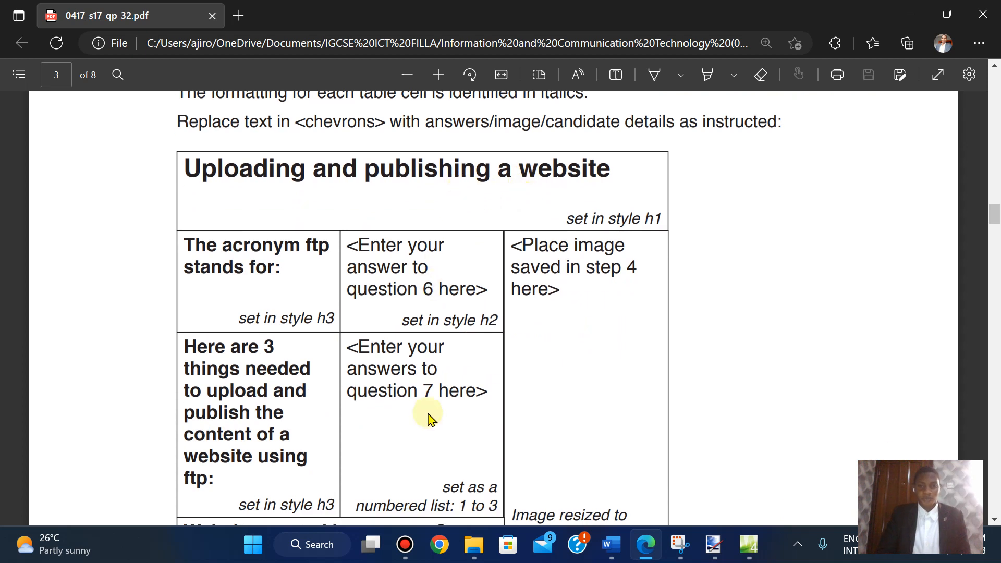
scroll(429, 417, down, 2)
scroll(429, 418, up, 2)
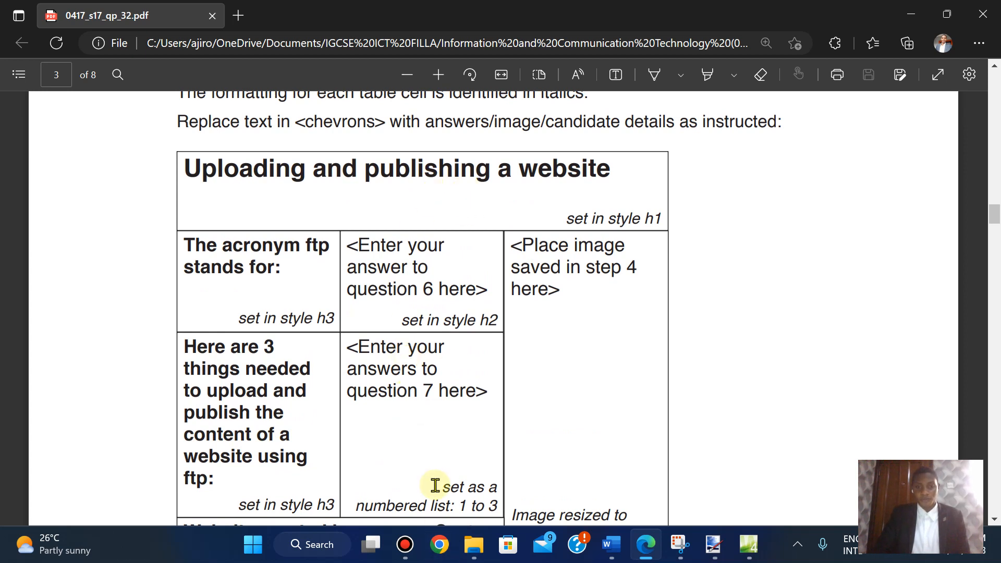
scroll(471, 466, down, 1)
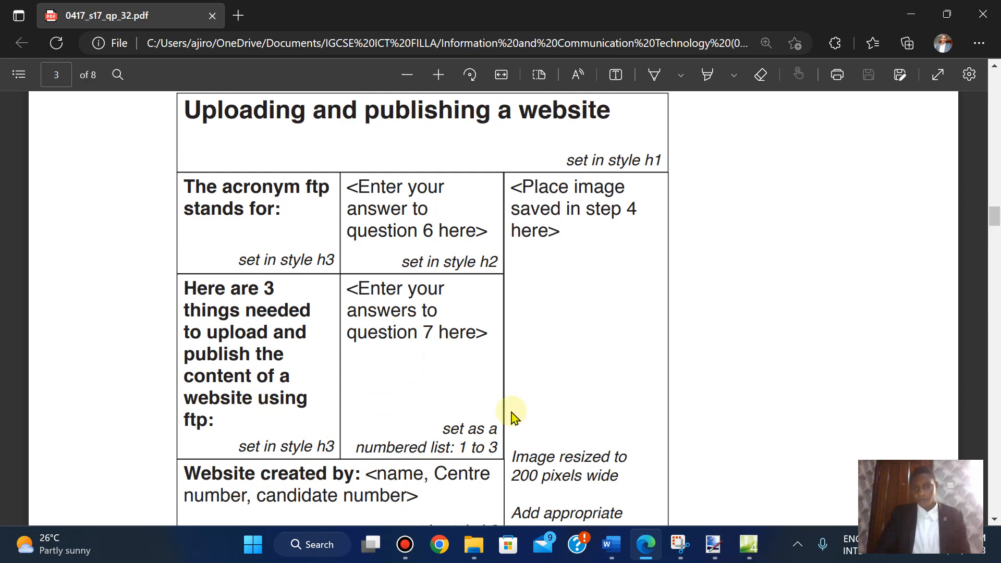
scroll(606, 415, down, 2)
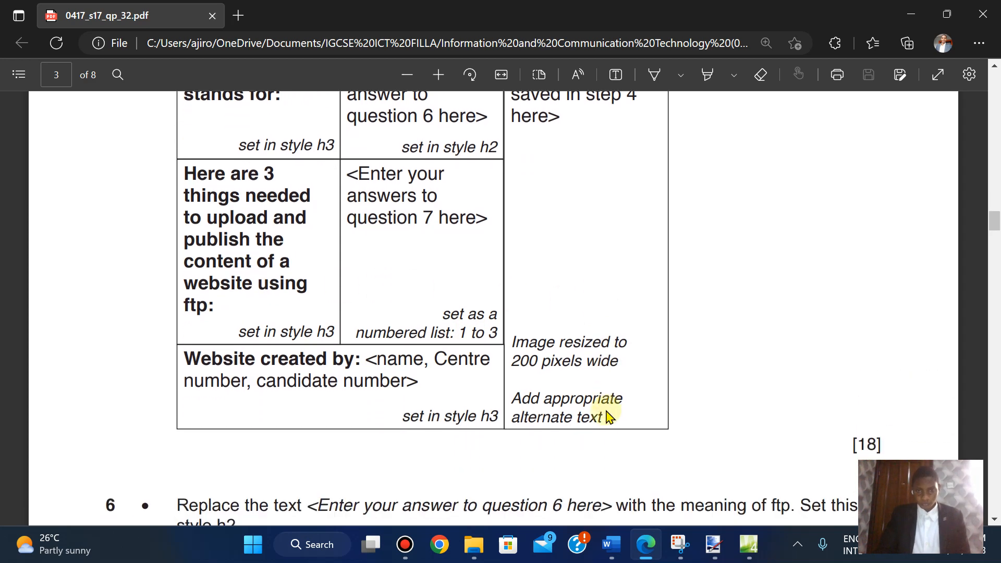
scroll(605, 416, down, 9)
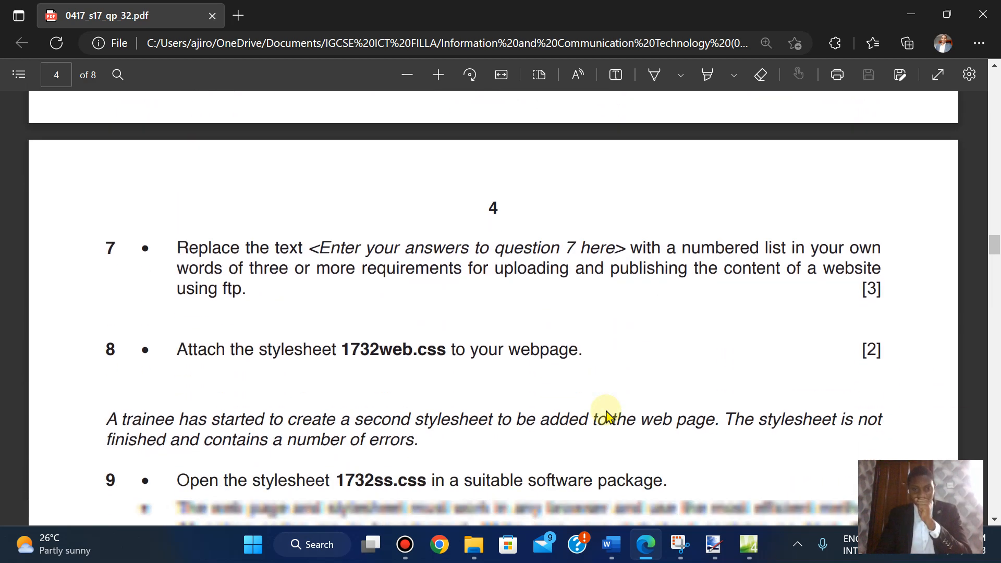
scroll(607, 416, down, 5)
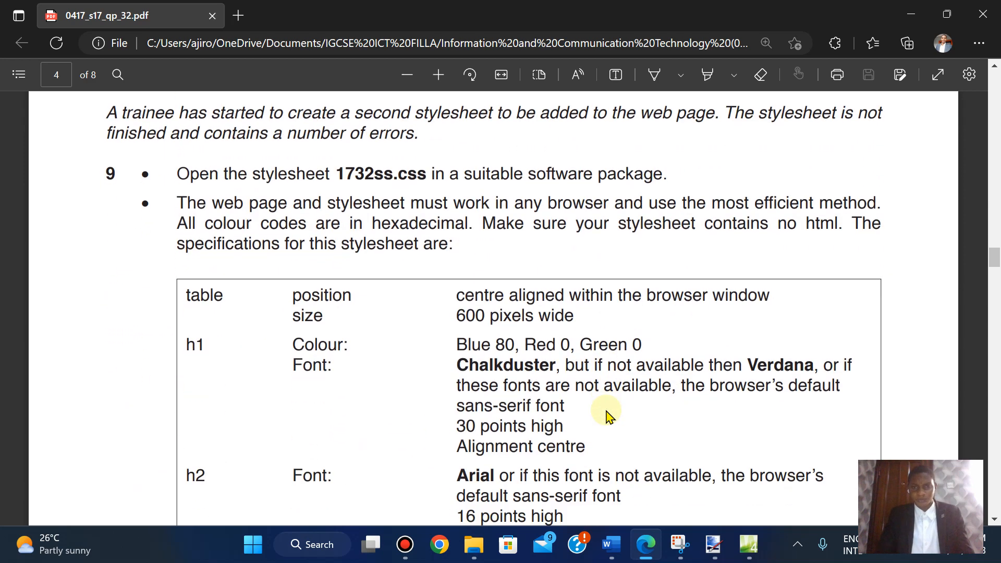
scroll(607, 415, up, 3)
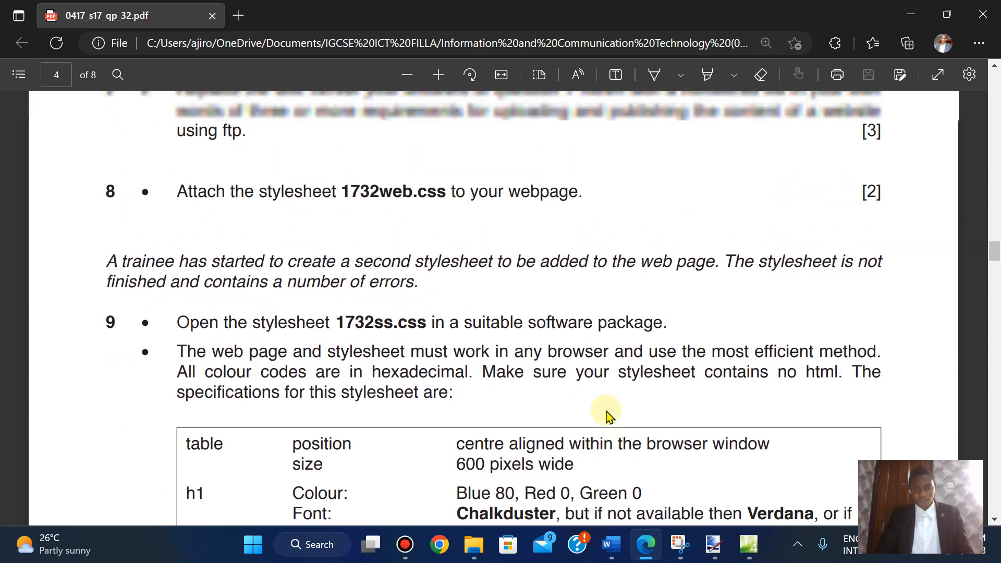
scroll(606, 412, up, 1)
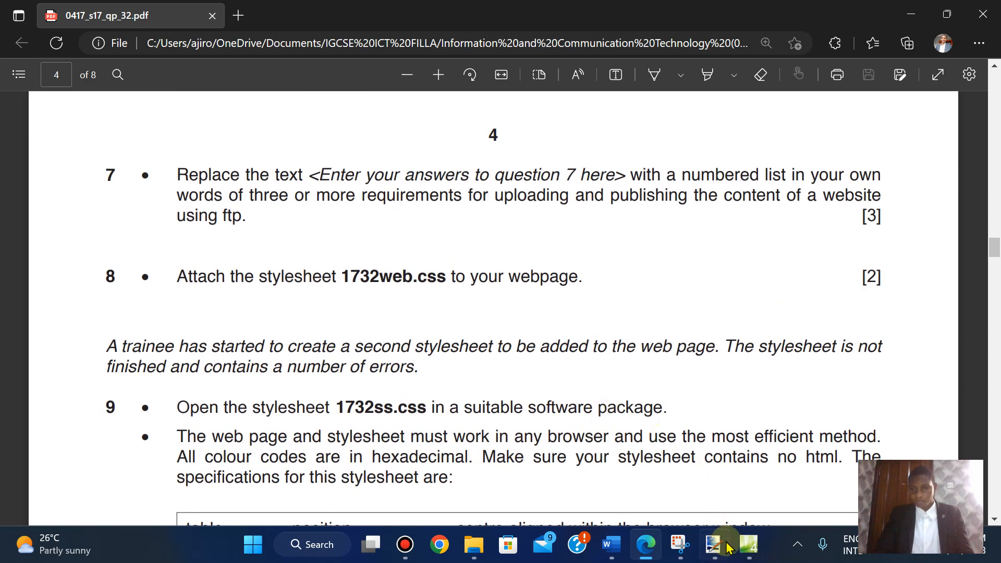
click(748, 544)
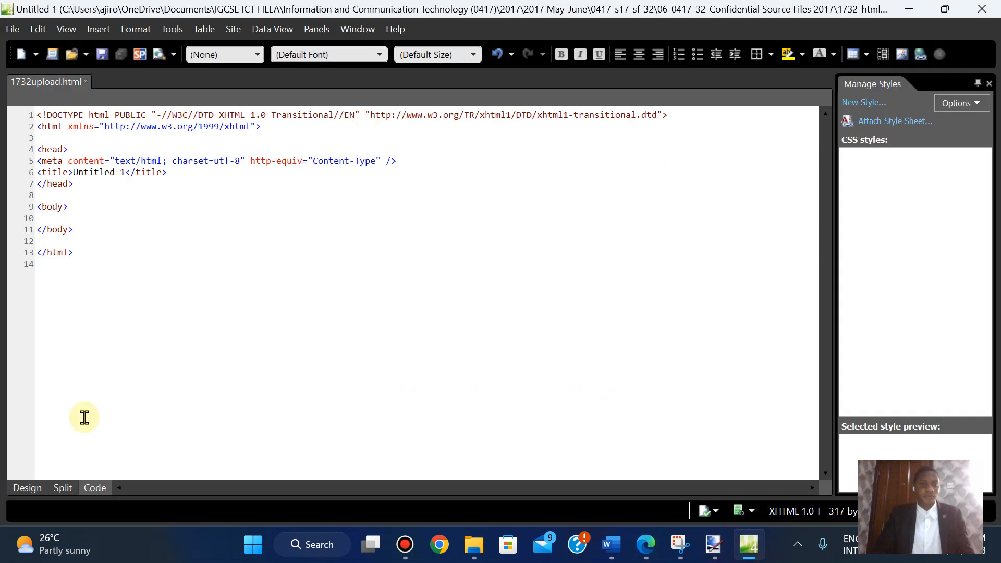
Step: Check the blank 1732upload.html in Design and Code views, then go back to the exam PDF
click(26, 488)
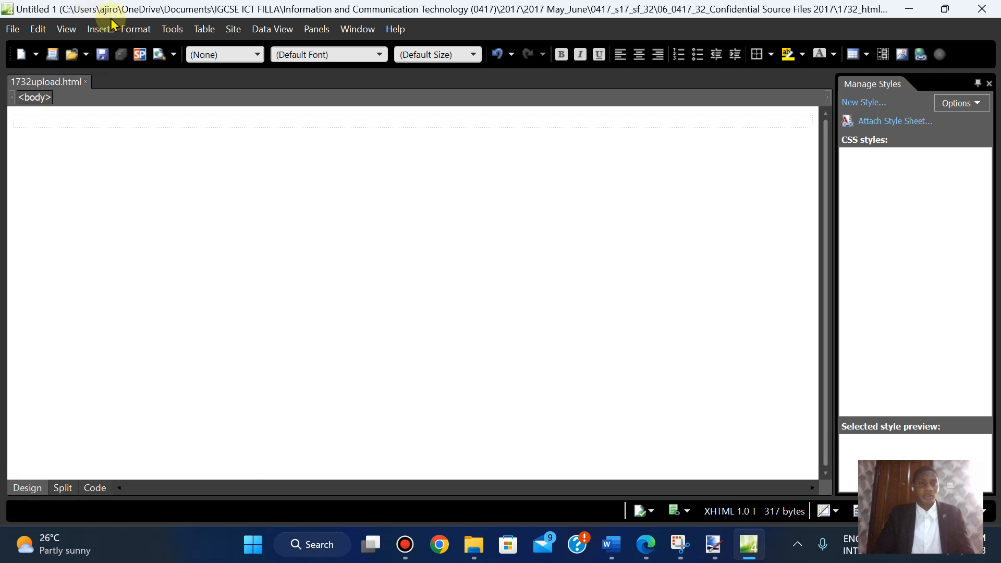
click(87, 487)
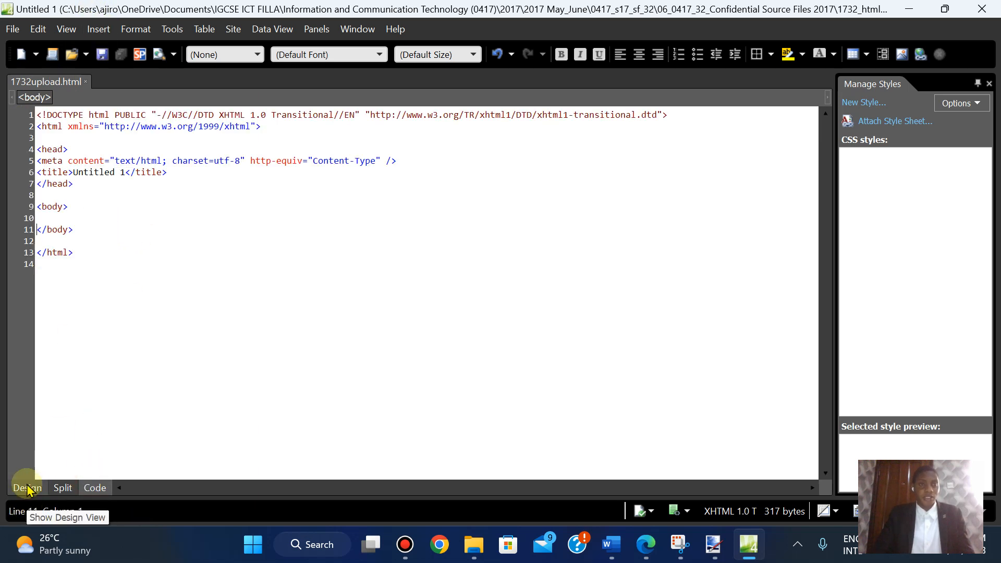
click(646, 545)
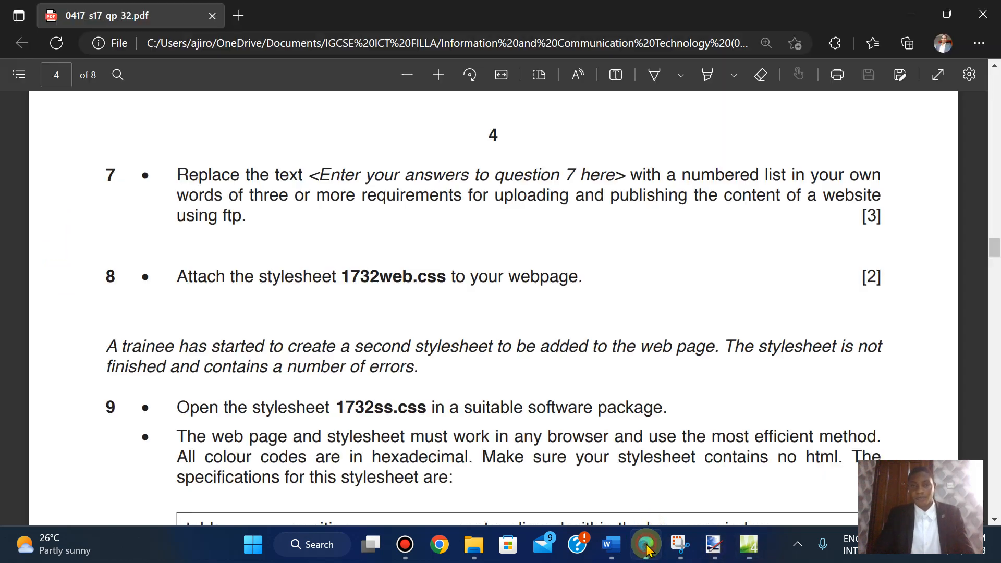
Step: Scroll the exam PDF up to Task 2 and down to question 5's table, then return to the editor
scroll(711, 298, up, 6)
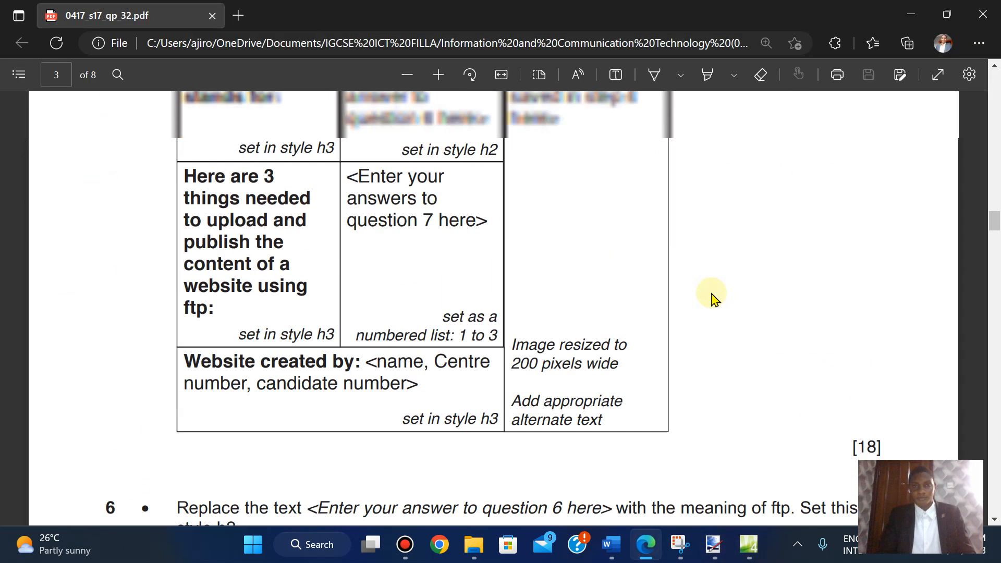
scroll(712, 298, up, 10)
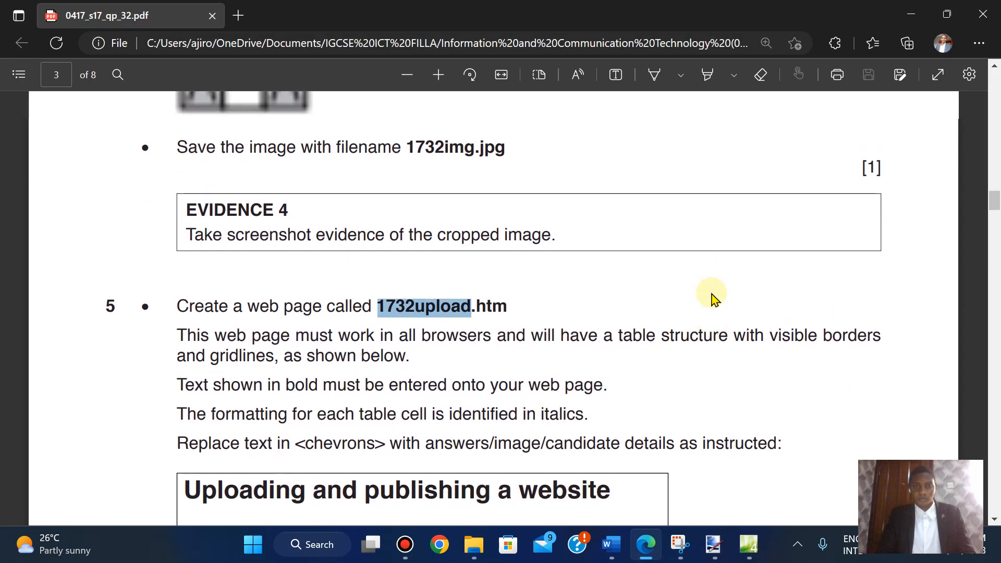
scroll(711, 298, up, 12)
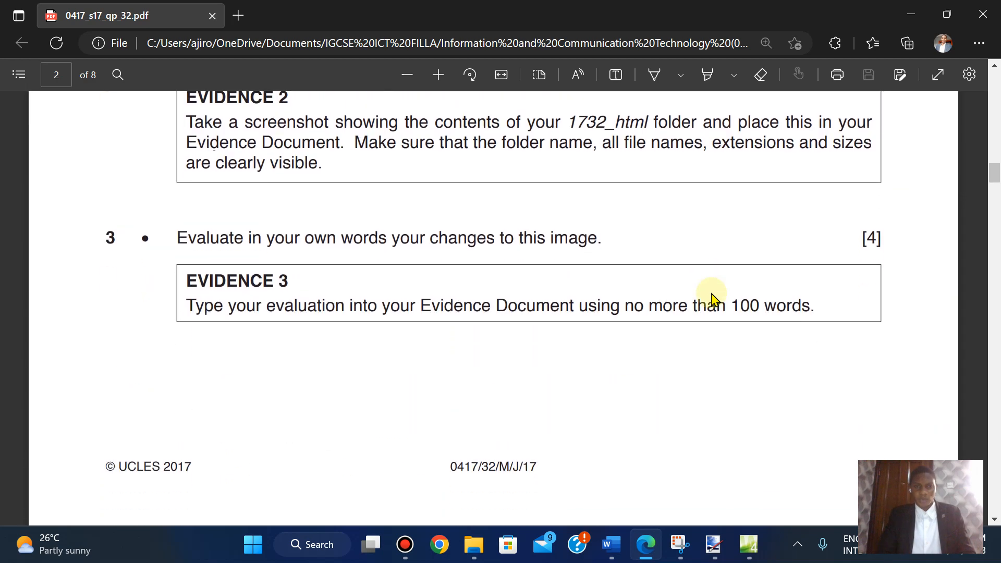
scroll(712, 298, up, 12)
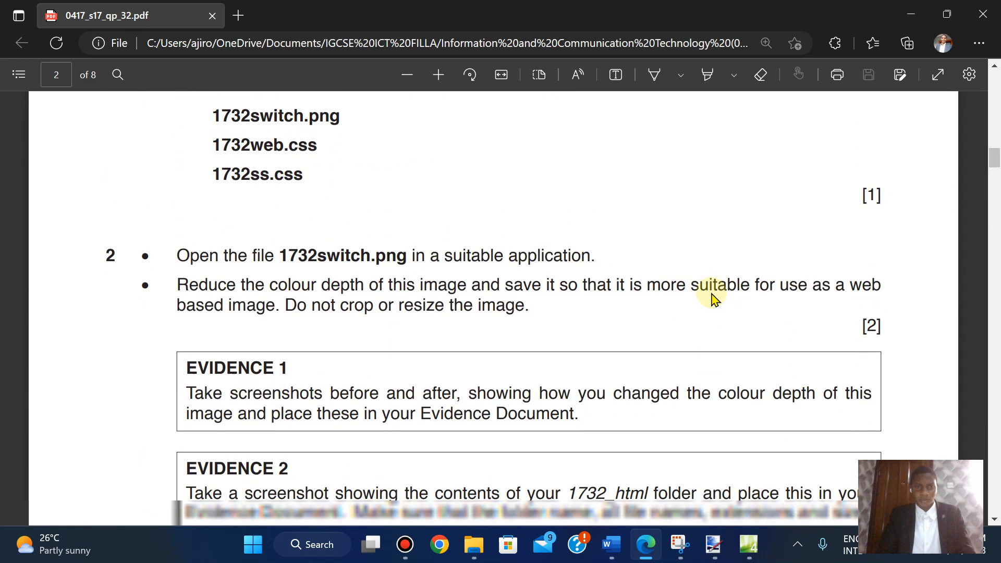
scroll(712, 299, up, 2)
scroll(714, 300, up, 1)
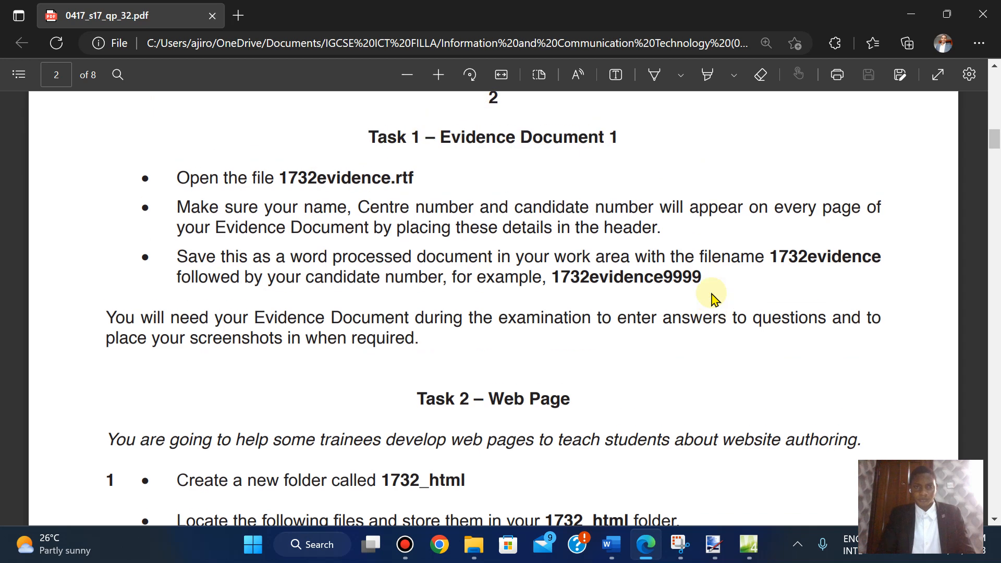
scroll(714, 300, down, 5)
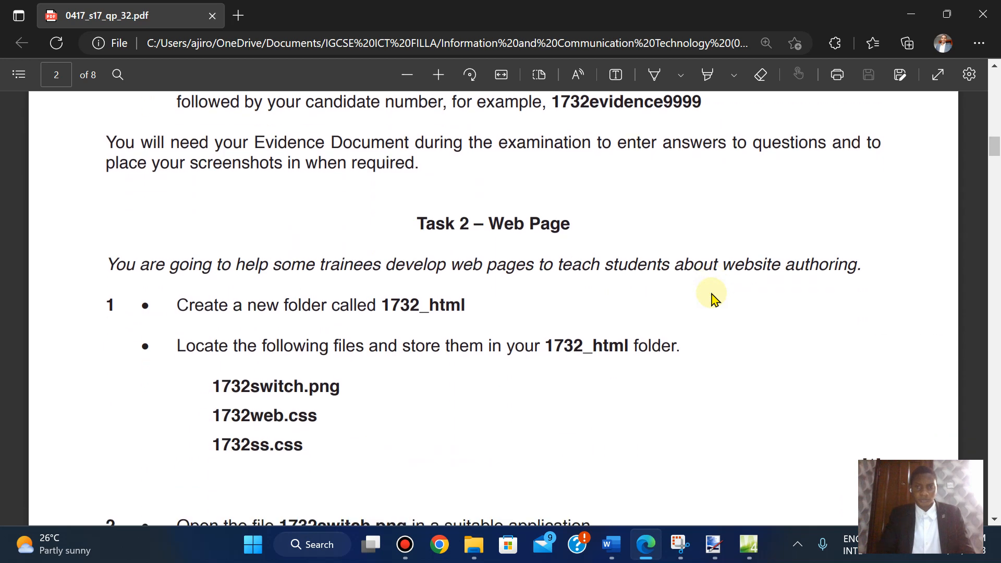
scroll(715, 301, down, 2)
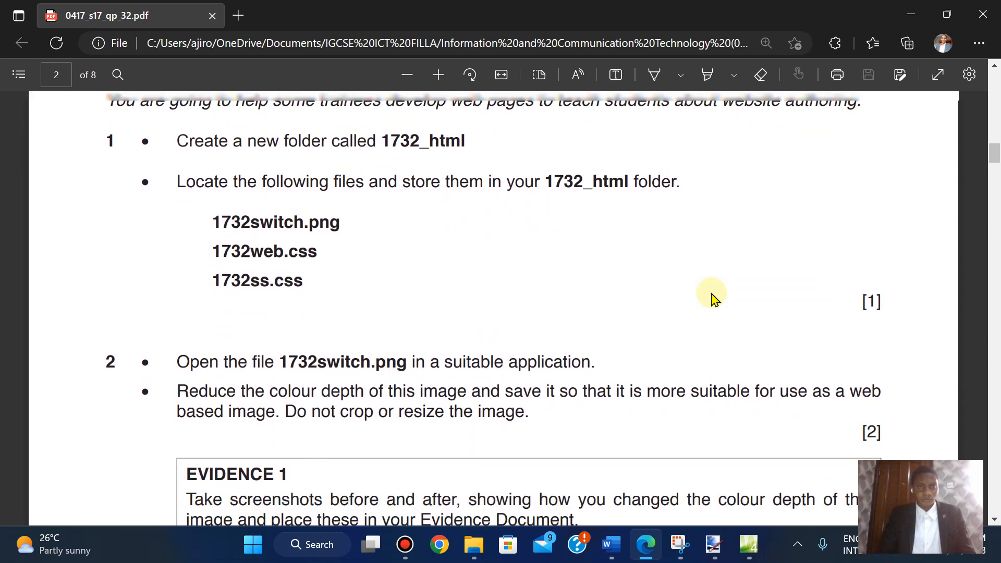
scroll(715, 300, up, 1)
scroll(714, 300, down, 9)
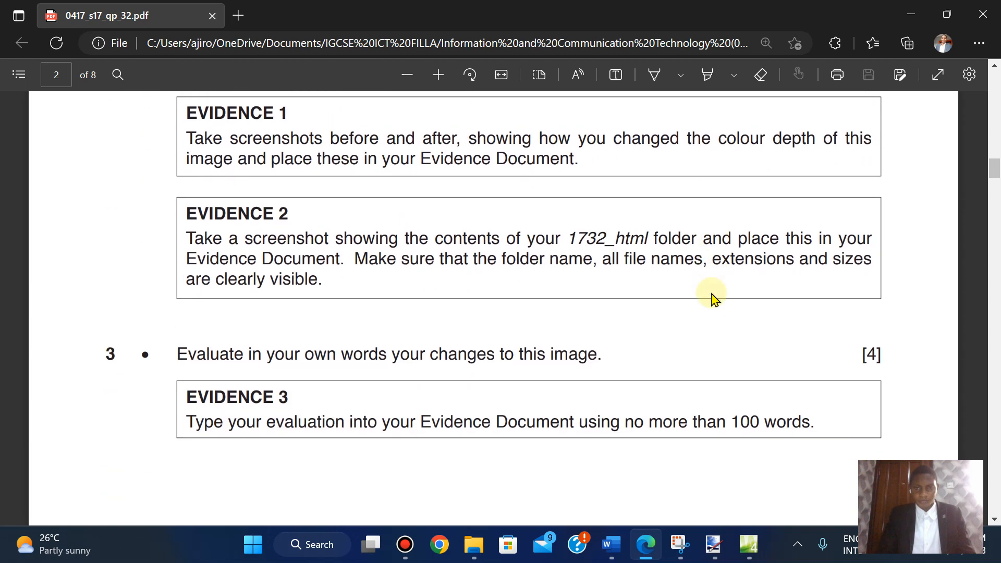
scroll(714, 300, down, 9)
scroll(714, 300, up, 2)
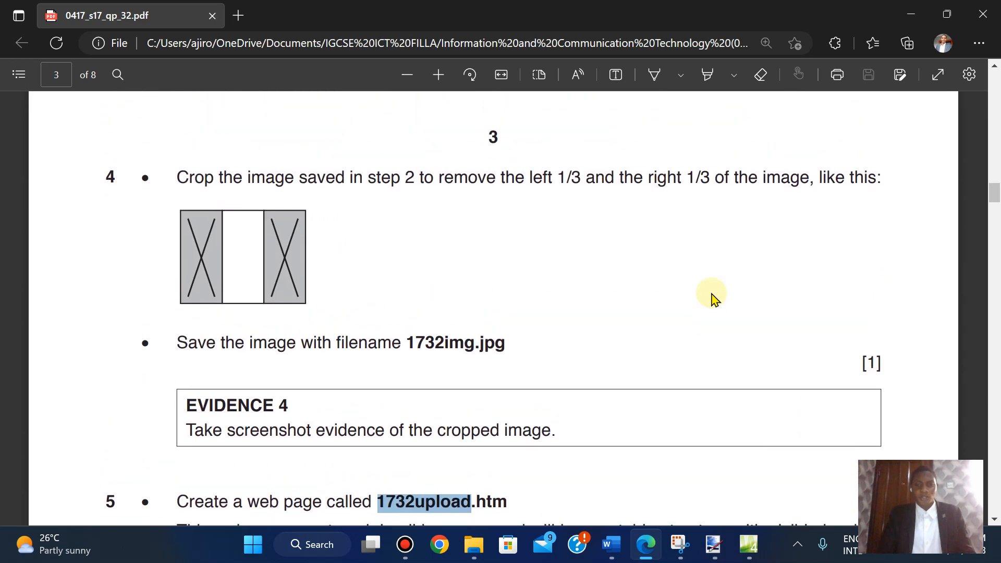
scroll(714, 300, down, 2)
scroll(714, 301, down, 4)
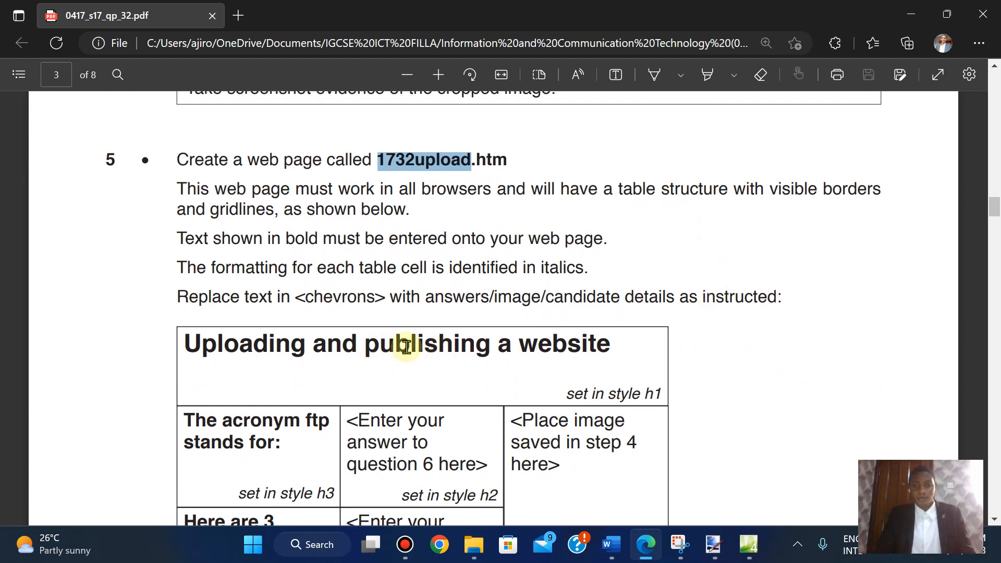
click(735, 545)
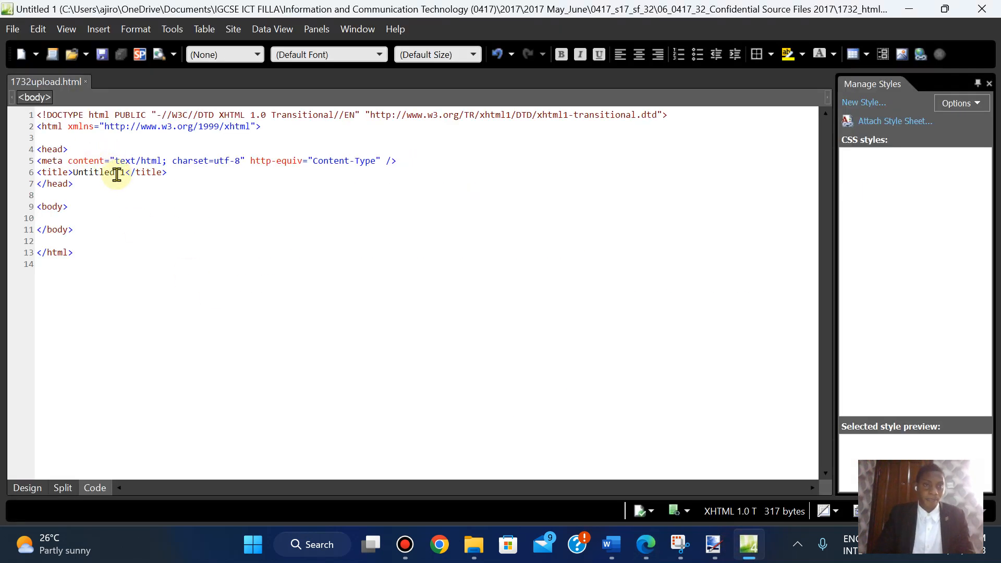
Step: Replace the 'Untitled 1' title with 'Uploading a website' and save 1732upload.html
click(124, 174)
key(BackSpace)
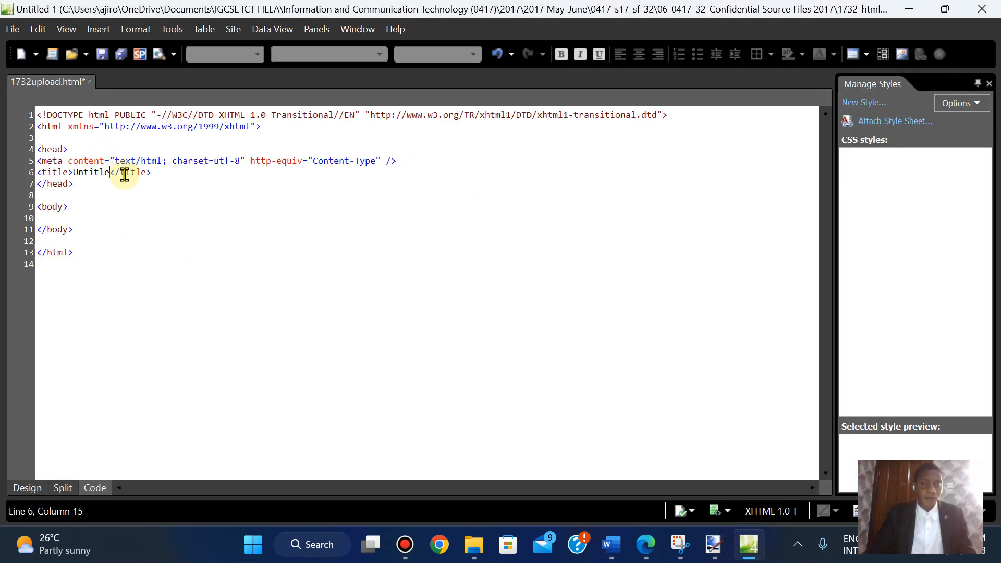
key(BackSpace)
key(BackSpace)
key(BackSpace)
key(BackSpace)
text(ploading a)
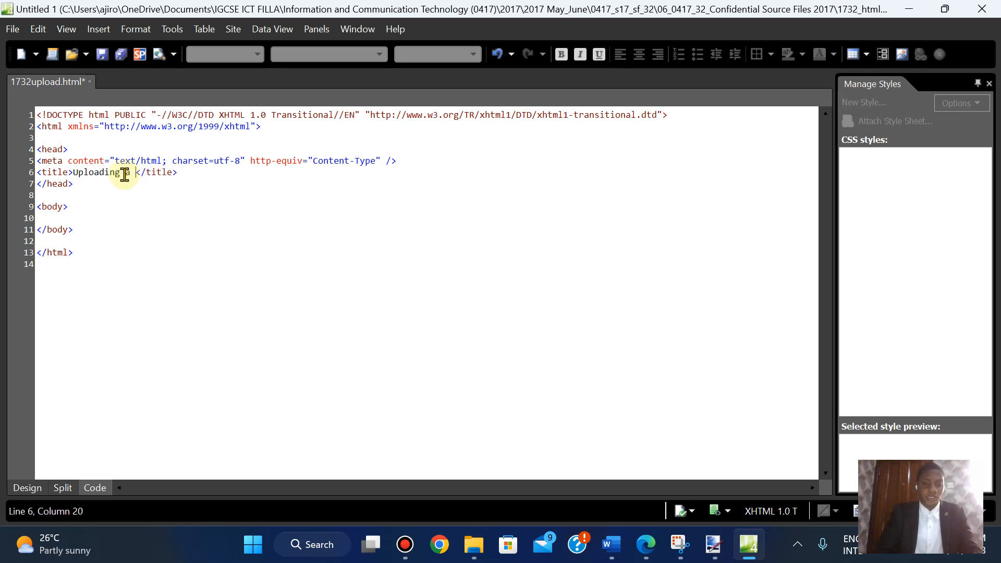
text( websiy)
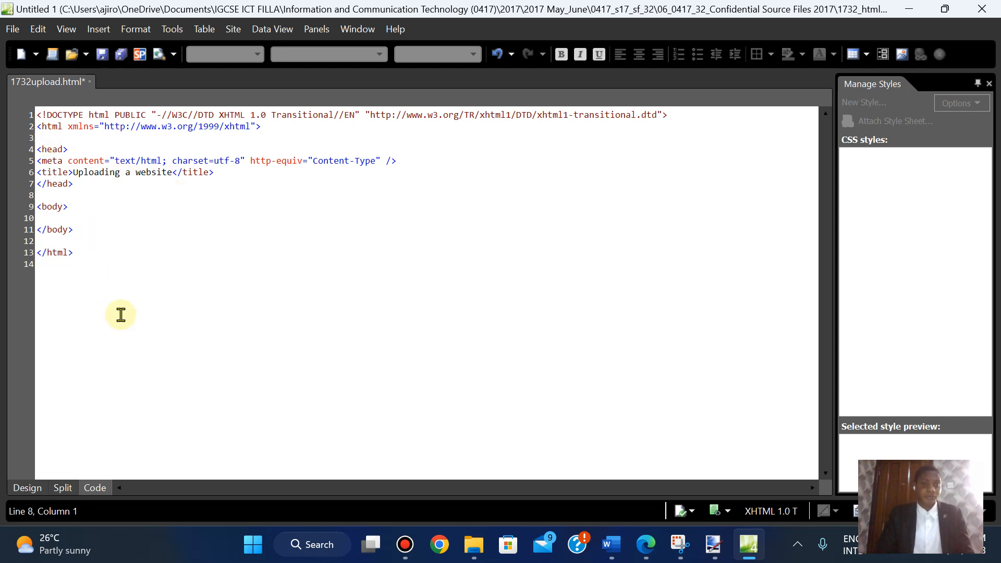
click(12, 29)
click(24, 130)
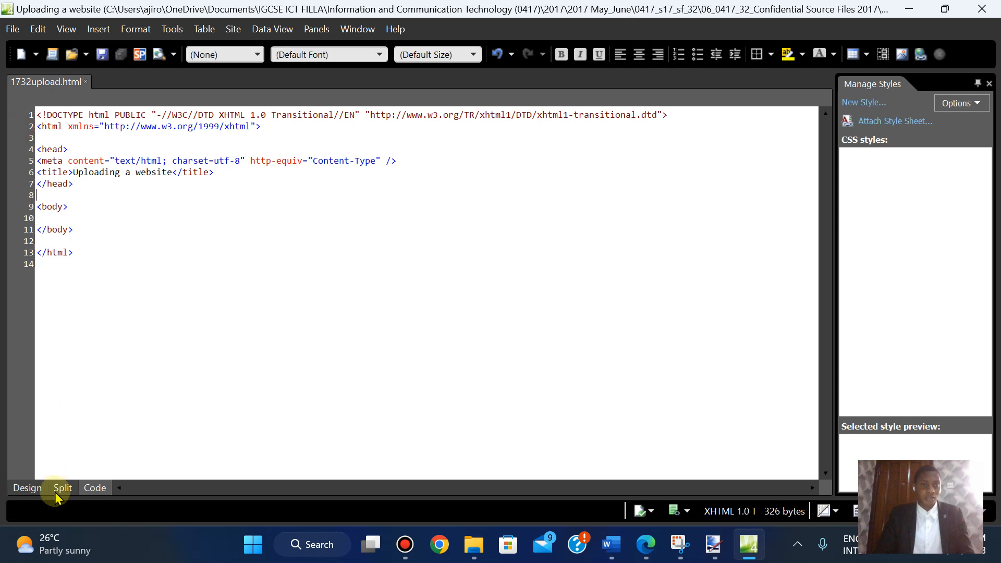
Step: Switch the page to Design view and open Table > Insert Table
click(27, 487)
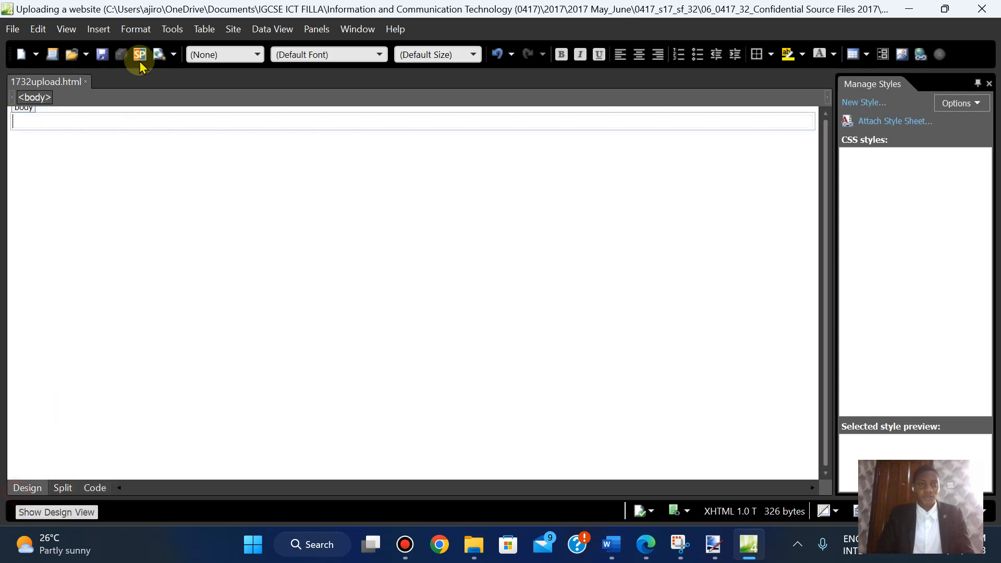
click(97, 32)
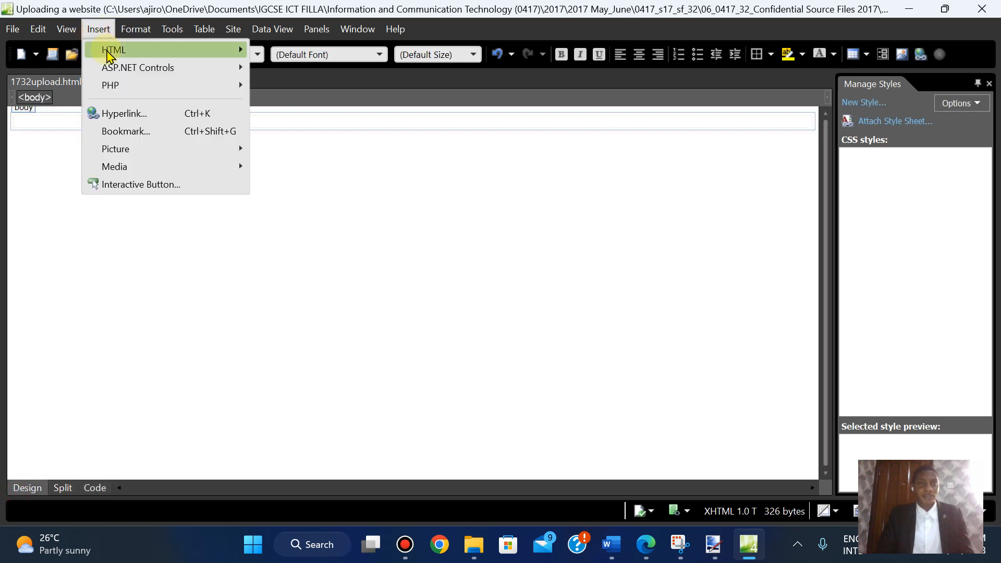
click(205, 30)
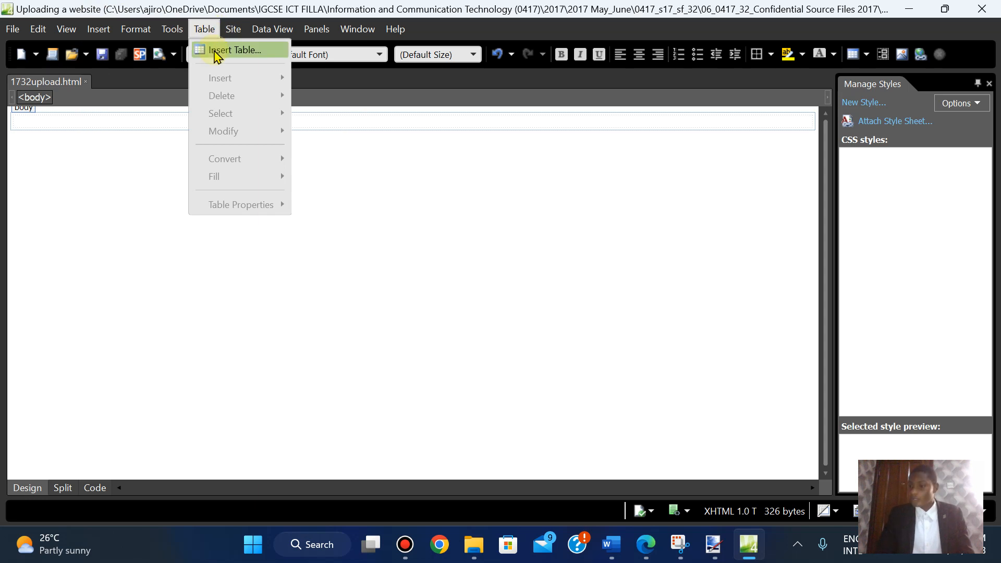
click(219, 50)
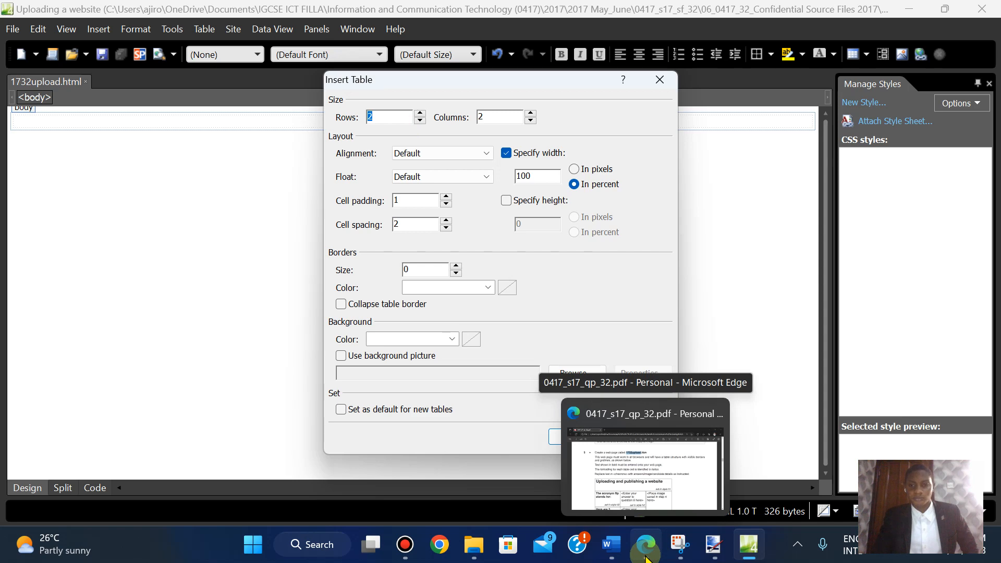
click(645, 557)
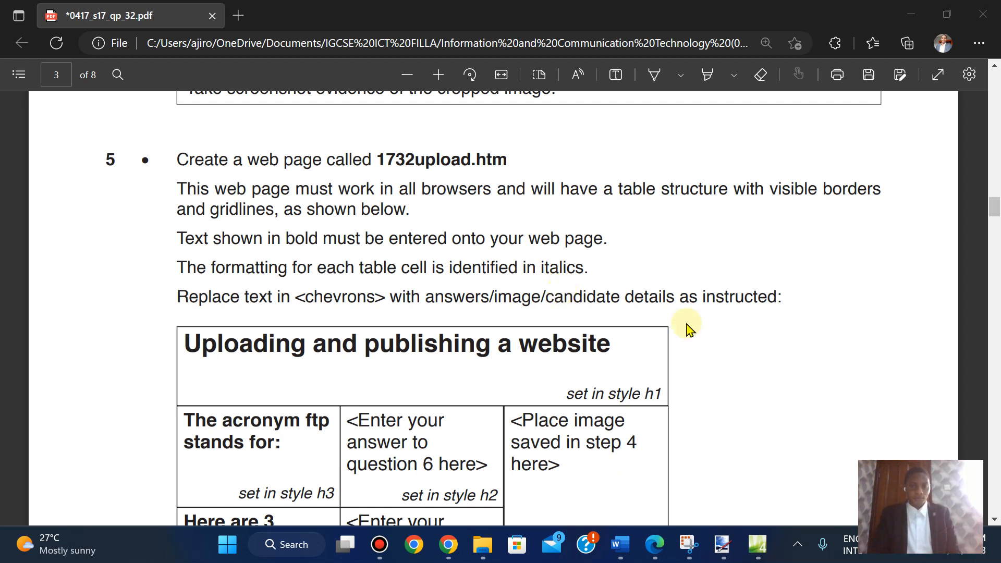
click(737, 324)
scroll(737, 326, down, 2)
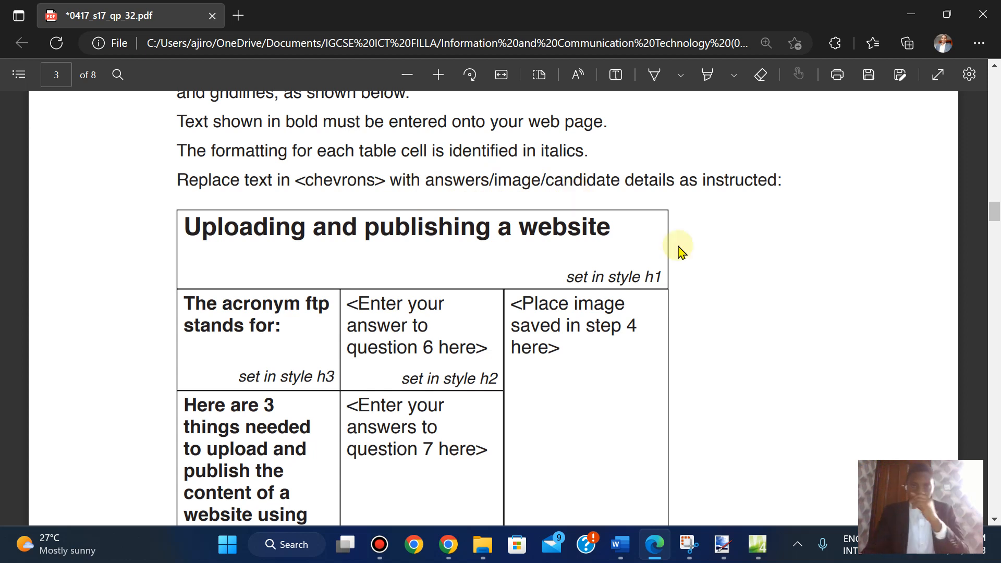
scroll(553, 265, down, 3)
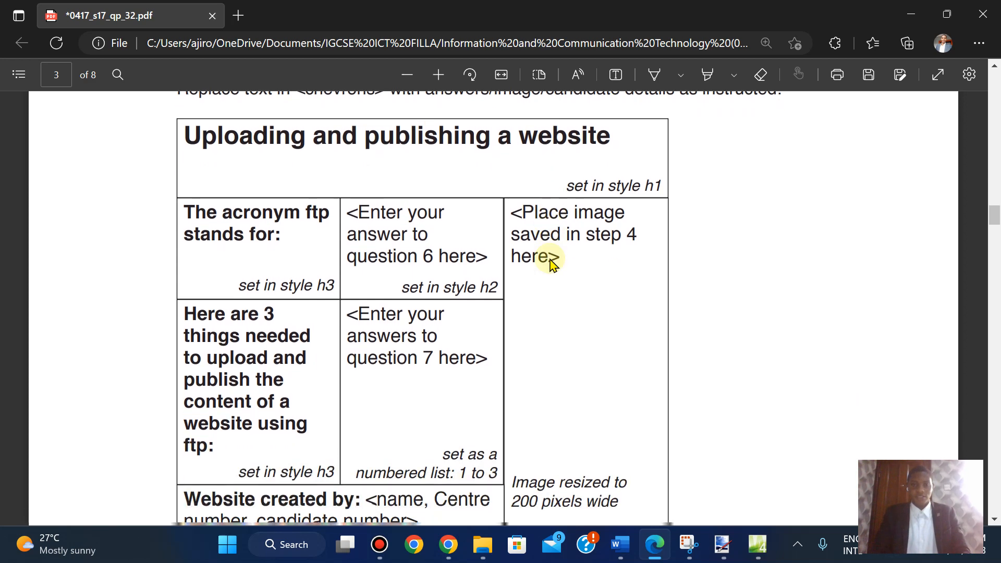
scroll(552, 264, up, 2)
scroll(552, 265, down, 1)
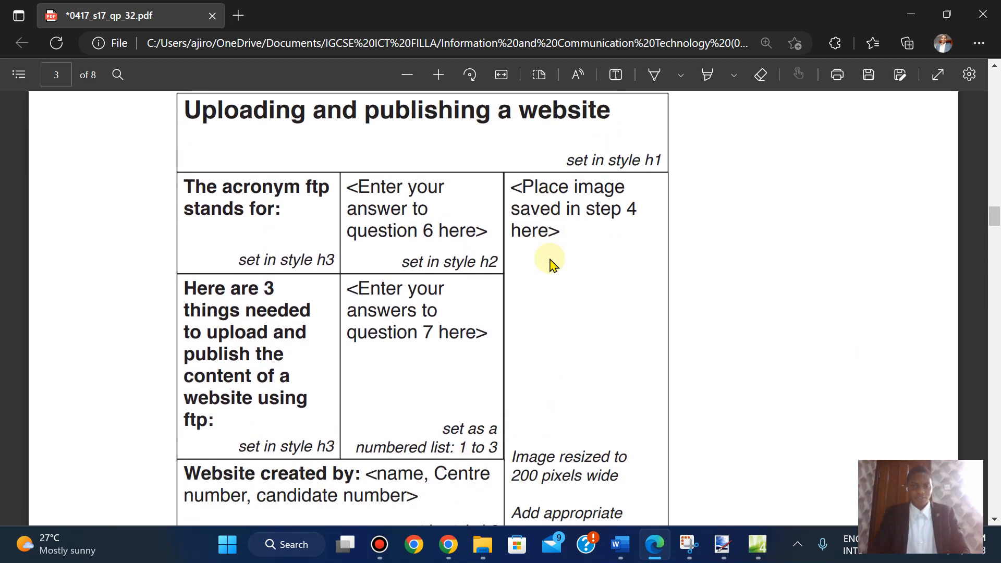
click(762, 556)
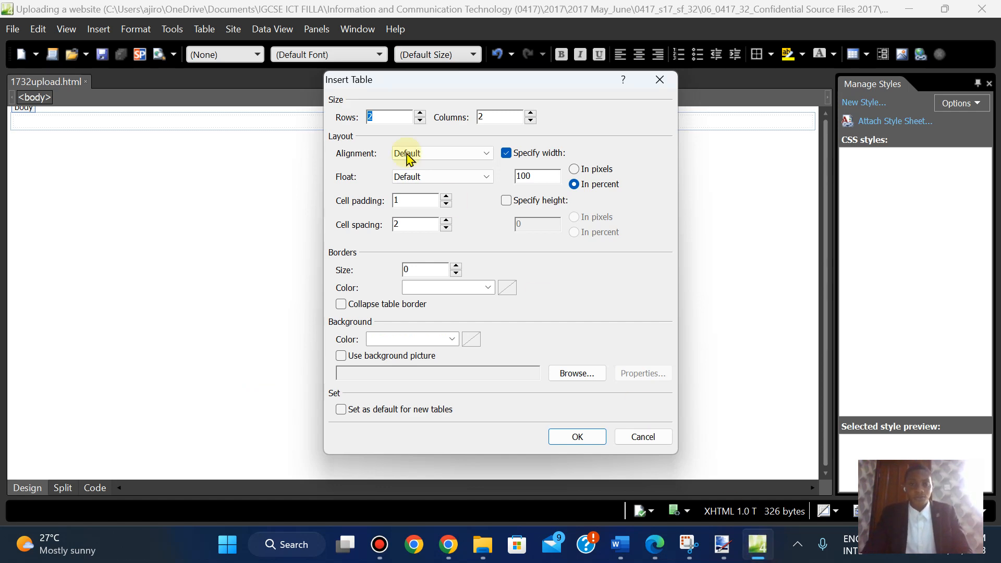
Step: Compare the exam paper's table specification against the open Insert Table dialog
click(650, 554)
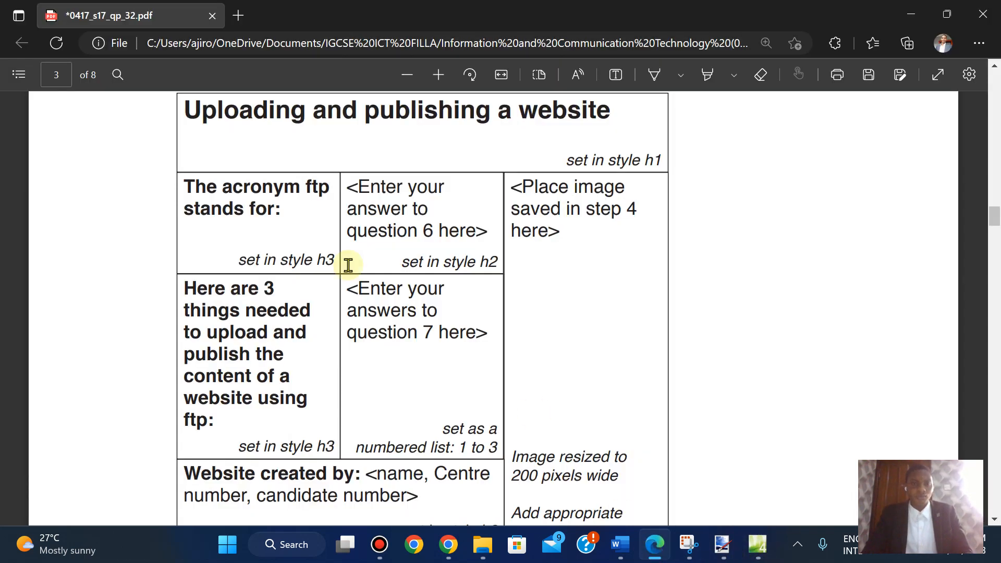
click(758, 544)
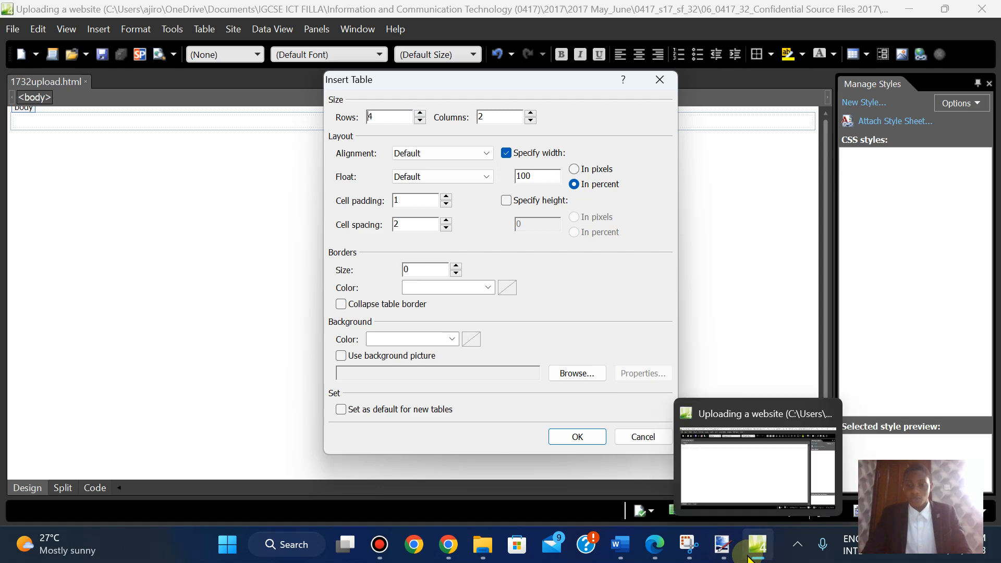
click(666, 547)
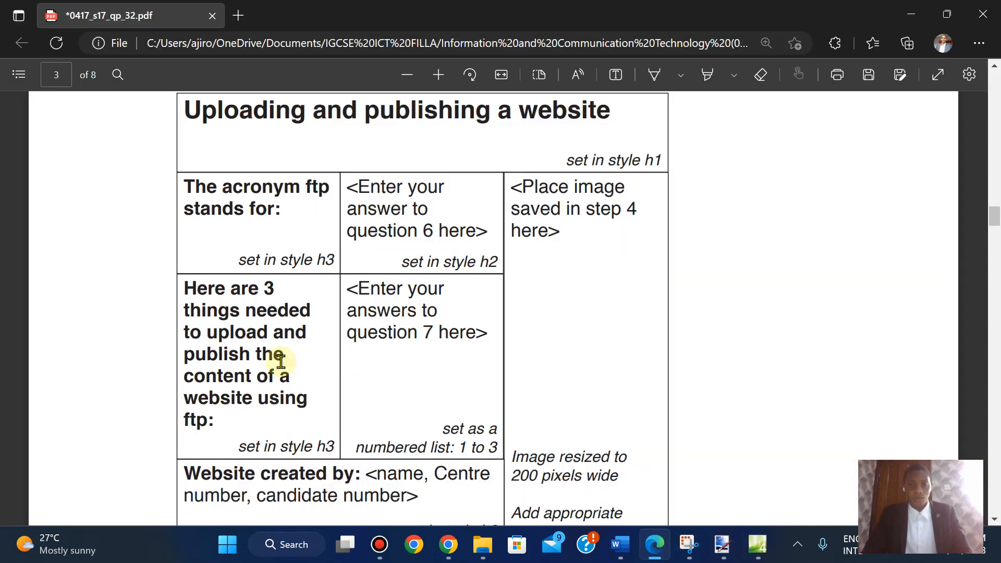
click(758, 545)
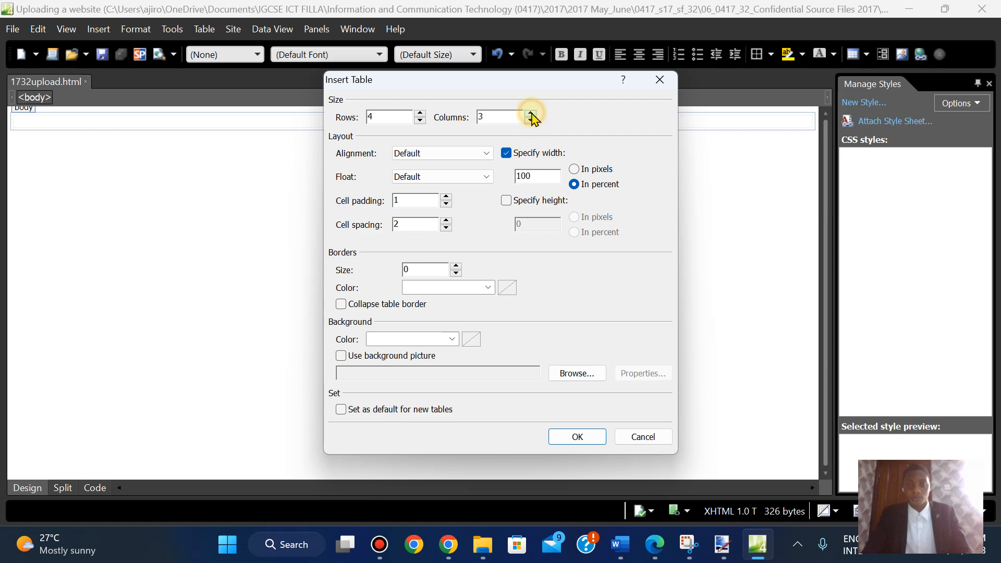
click(656, 551)
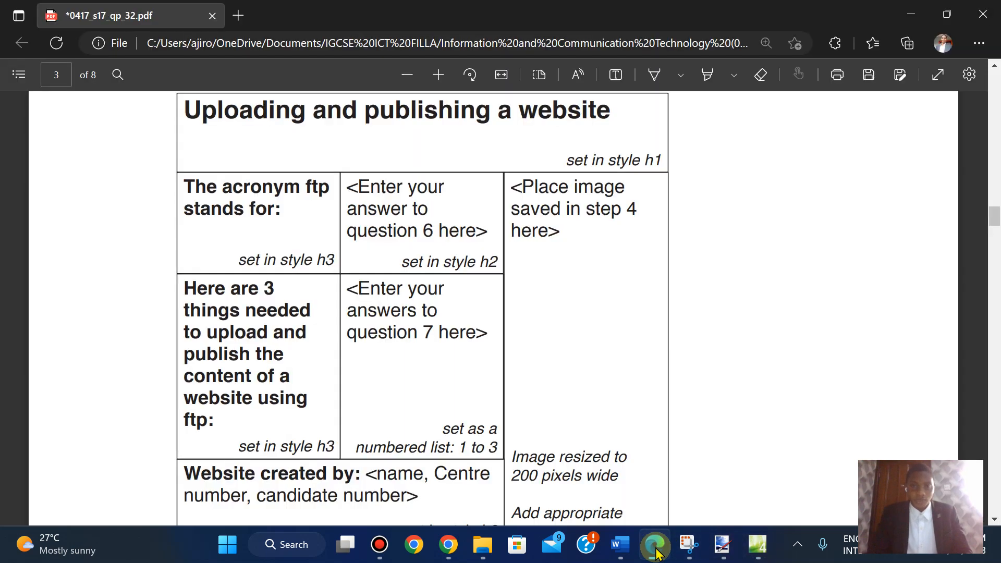
scroll(656, 554, down, 11)
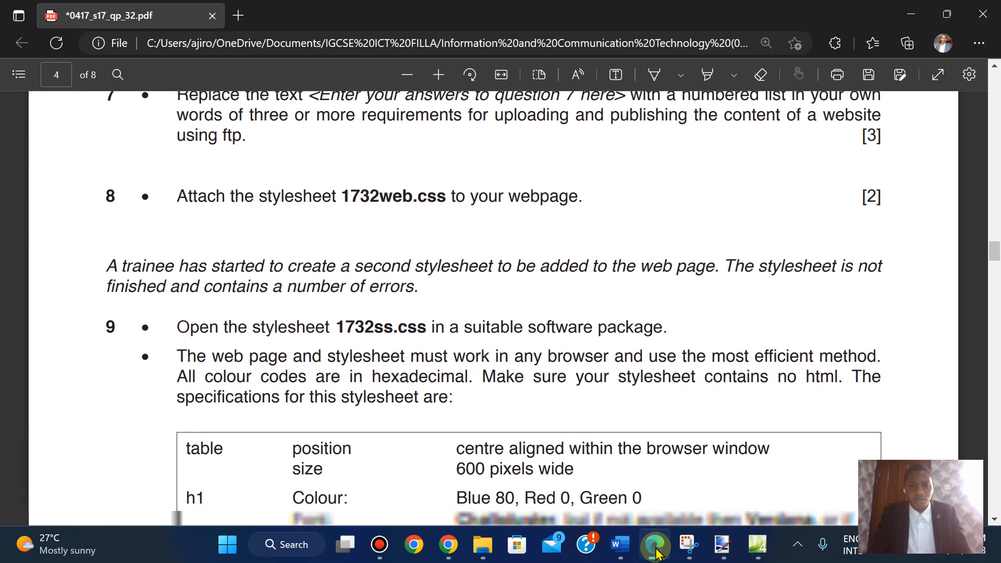
scroll(655, 553, up, 8)
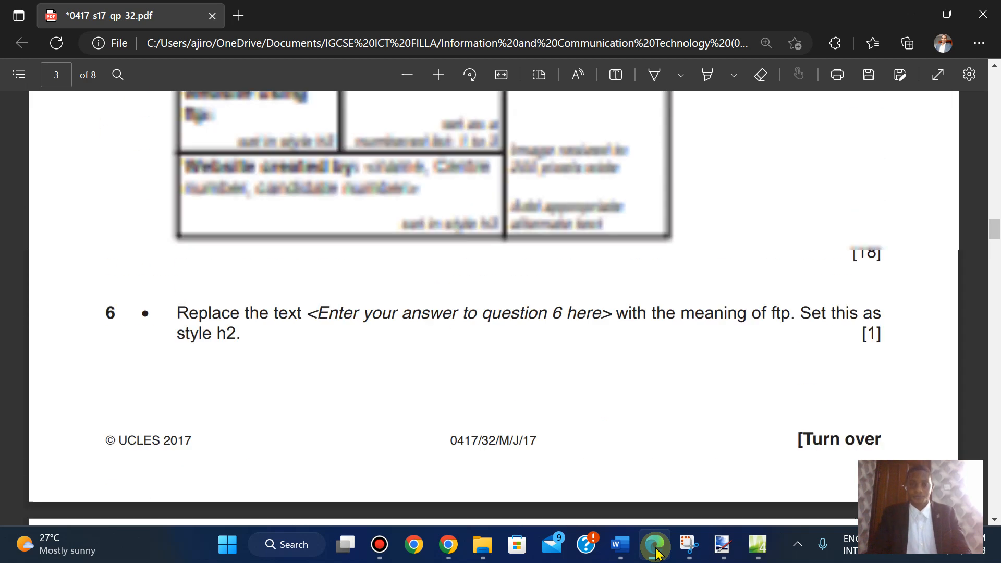
scroll(655, 552, up, 2)
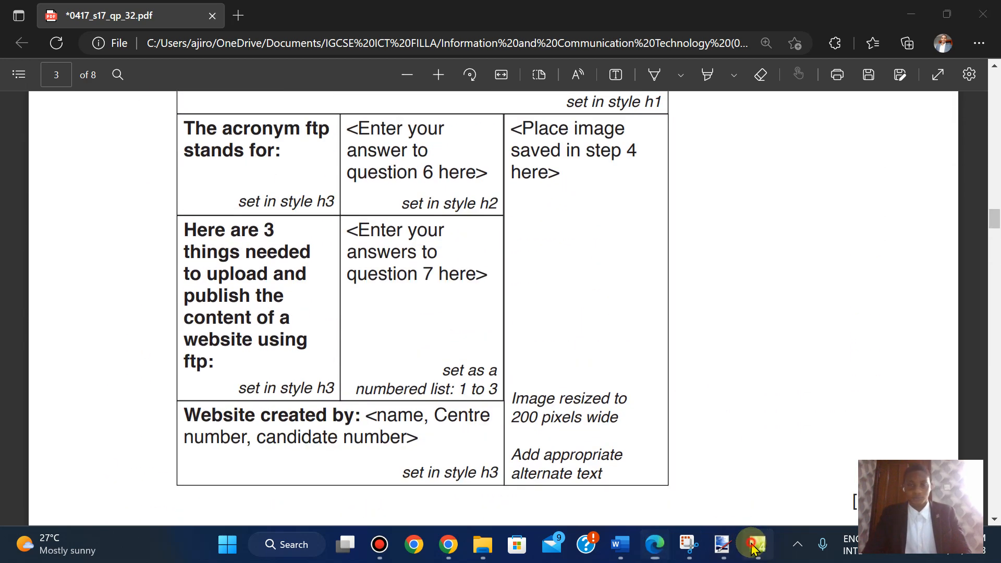
click(757, 544)
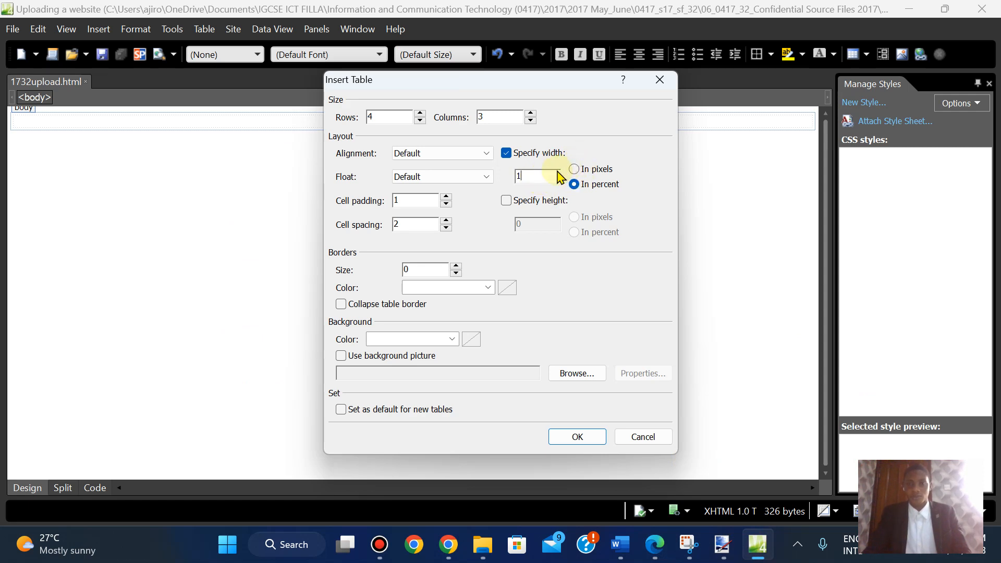
Step: Set the table width to 600 pixels and insert the 4-row, 3-column table
text(600)
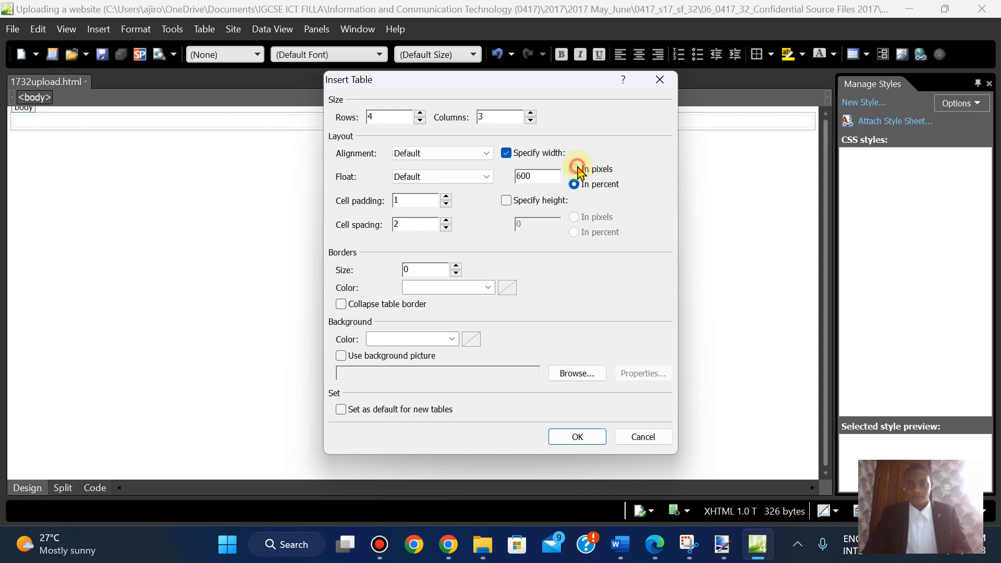
click(575, 169)
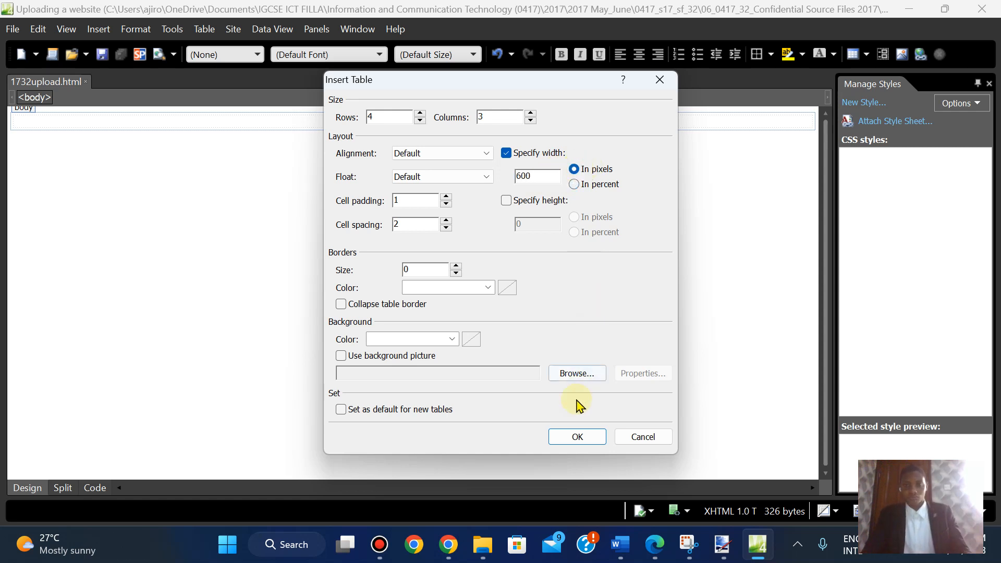
click(570, 441)
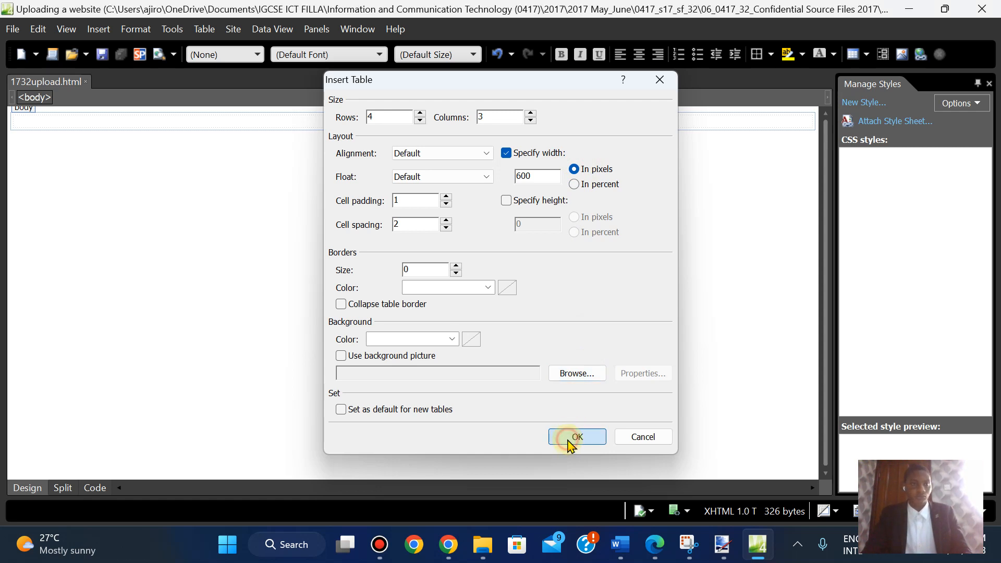
Step: Look over the exam paper's heading 'Uploading and publishing a website' in the PDF
click(654, 545)
scroll(316, 286, up, 3)
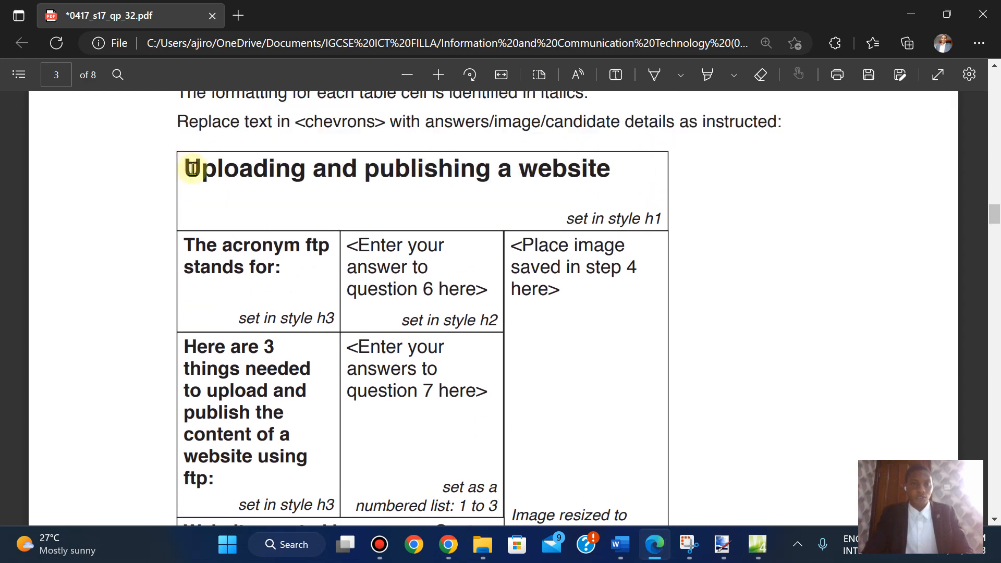
drag(190, 169, 574, 196)
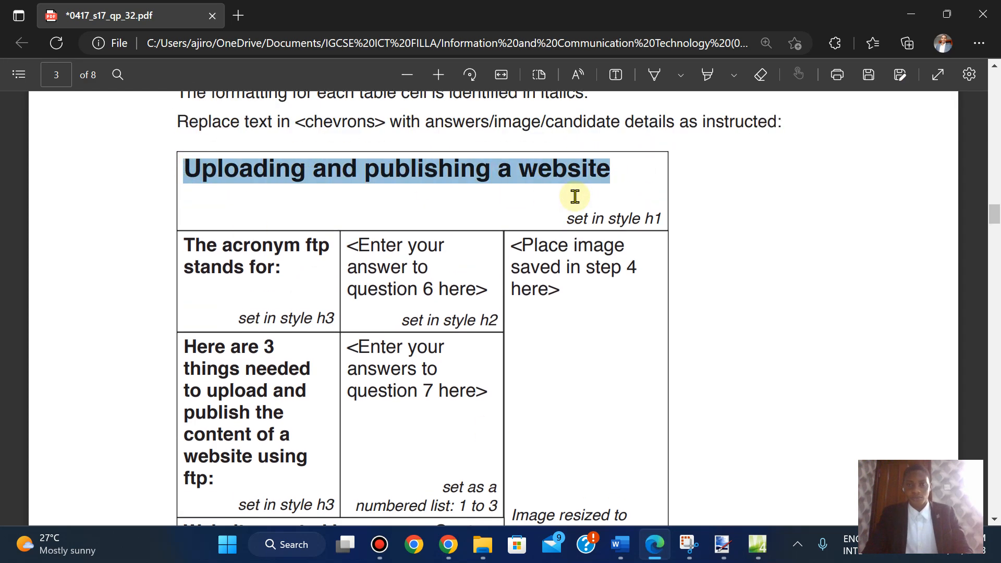
click(592, 328)
click(757, 544)
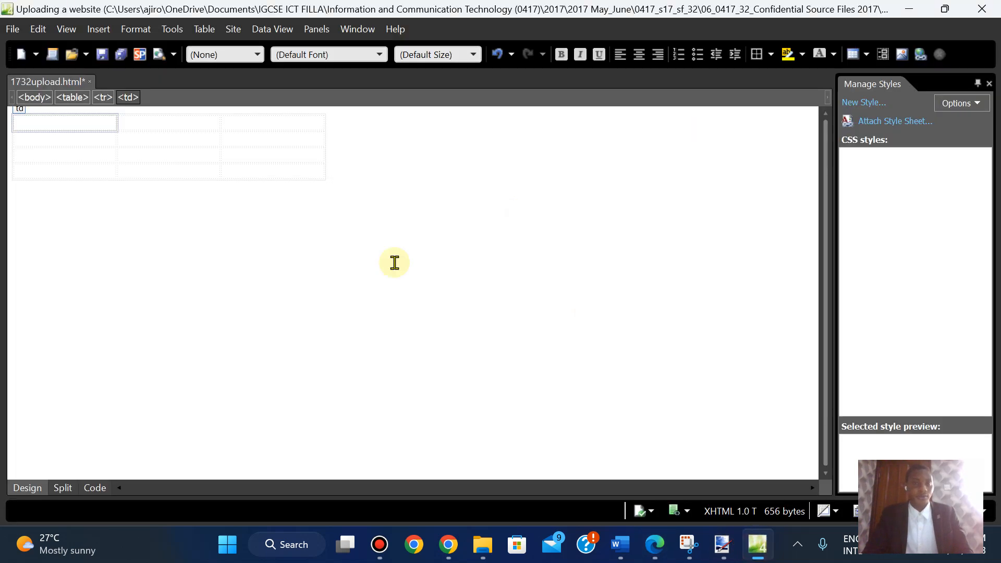
Step: Merge the table's first row into one cell, then return to question 5 in the PDF
drag(57, 121, 246, 123)
right_click(248, 129)
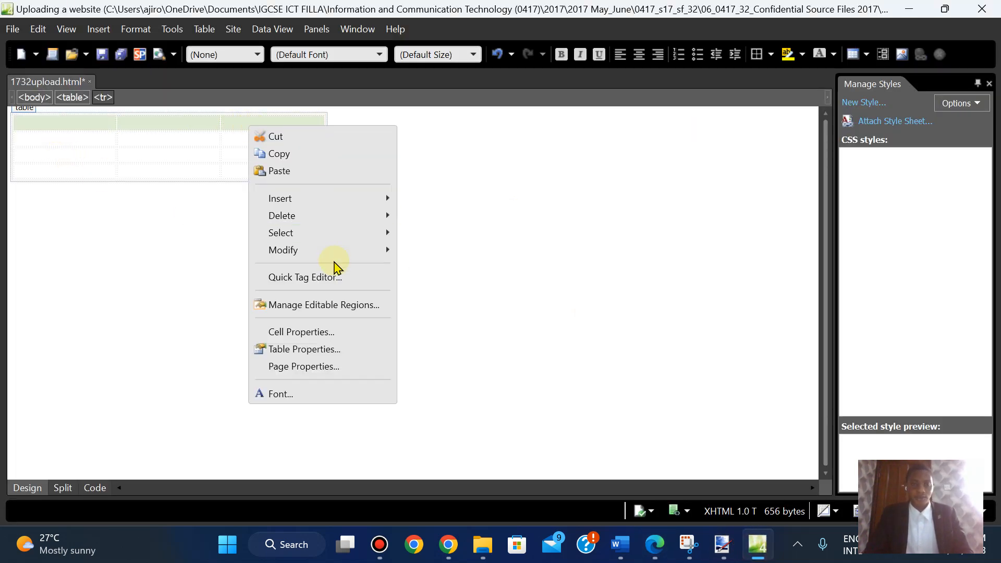
mouse_move(333, 252)
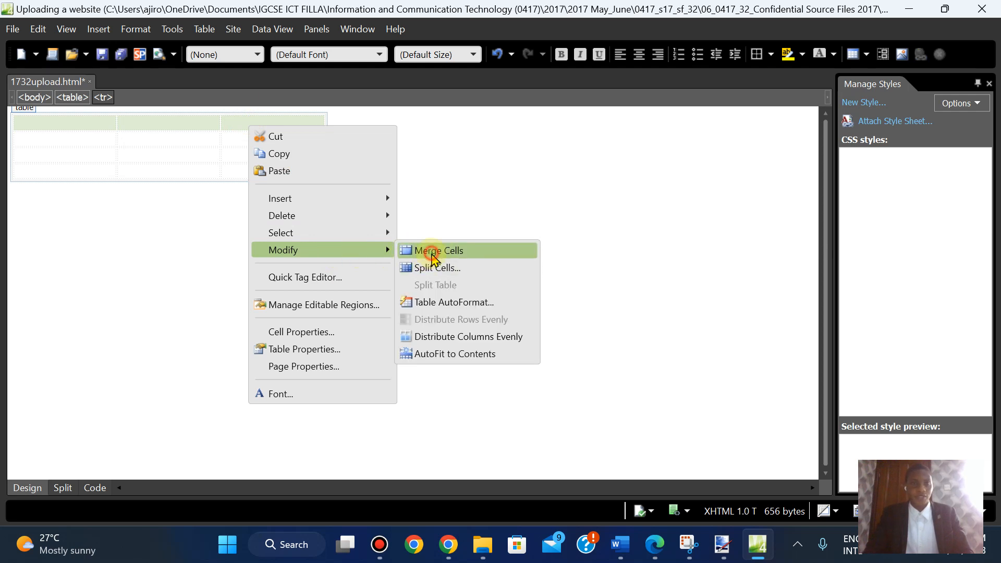
click(432, 254)
click(652, 545)
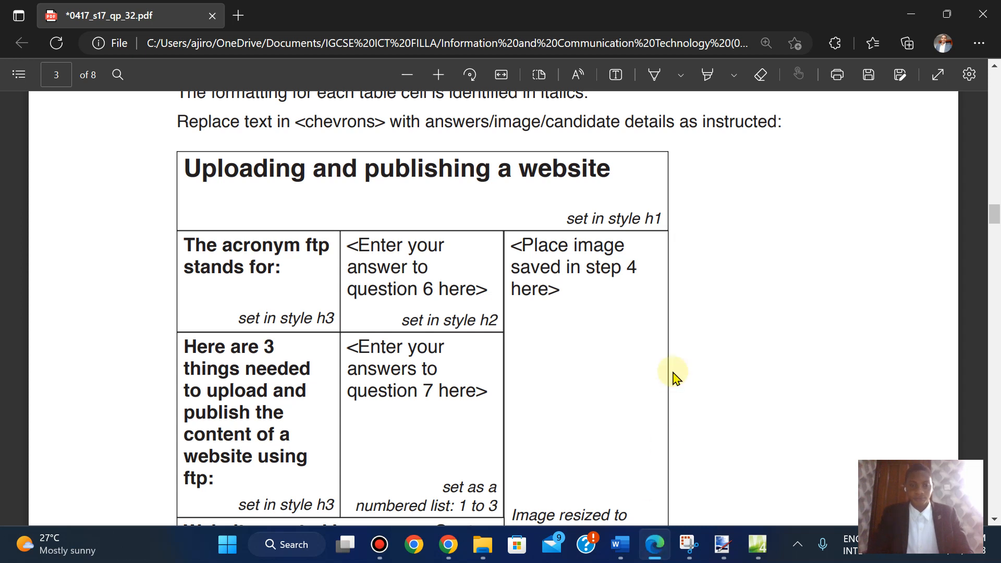
scroll(674, 377, down, 2)
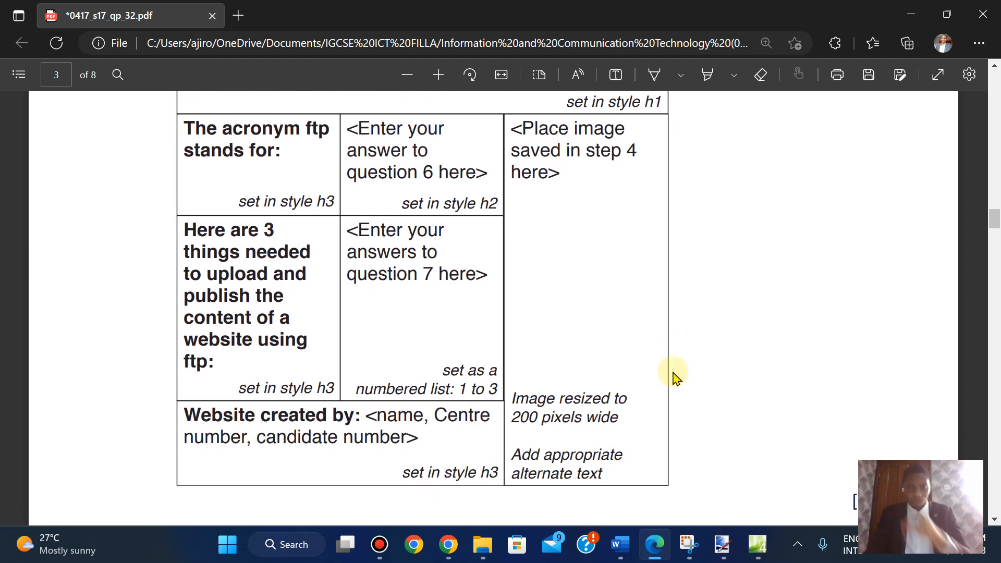